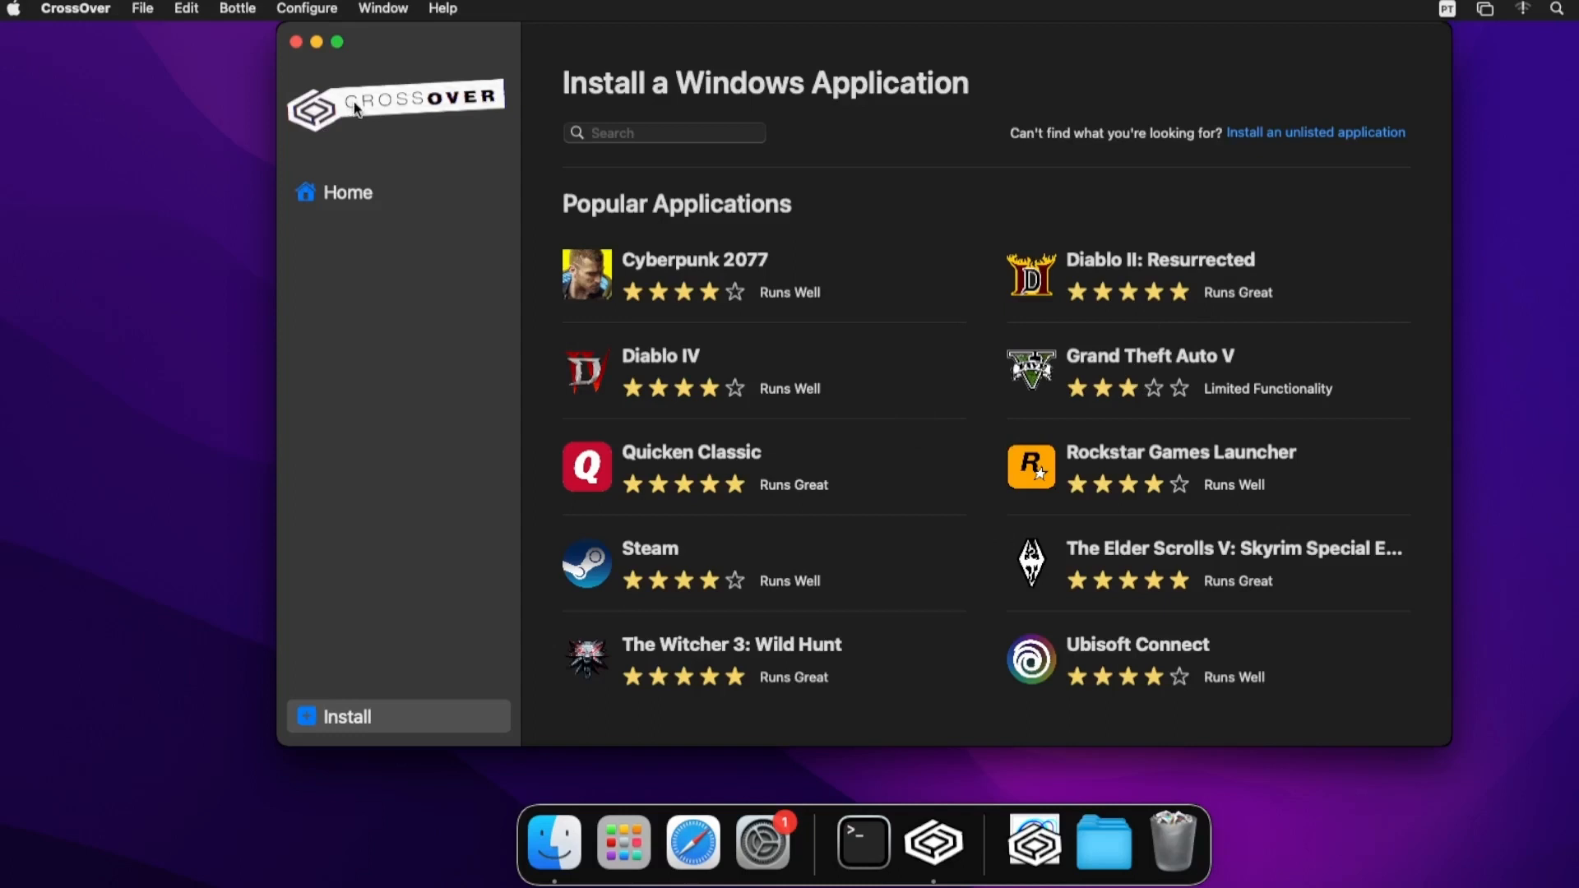
- Search the catalog for '7', view the 7-Zip details page, then return to results
left_click(723, 134)
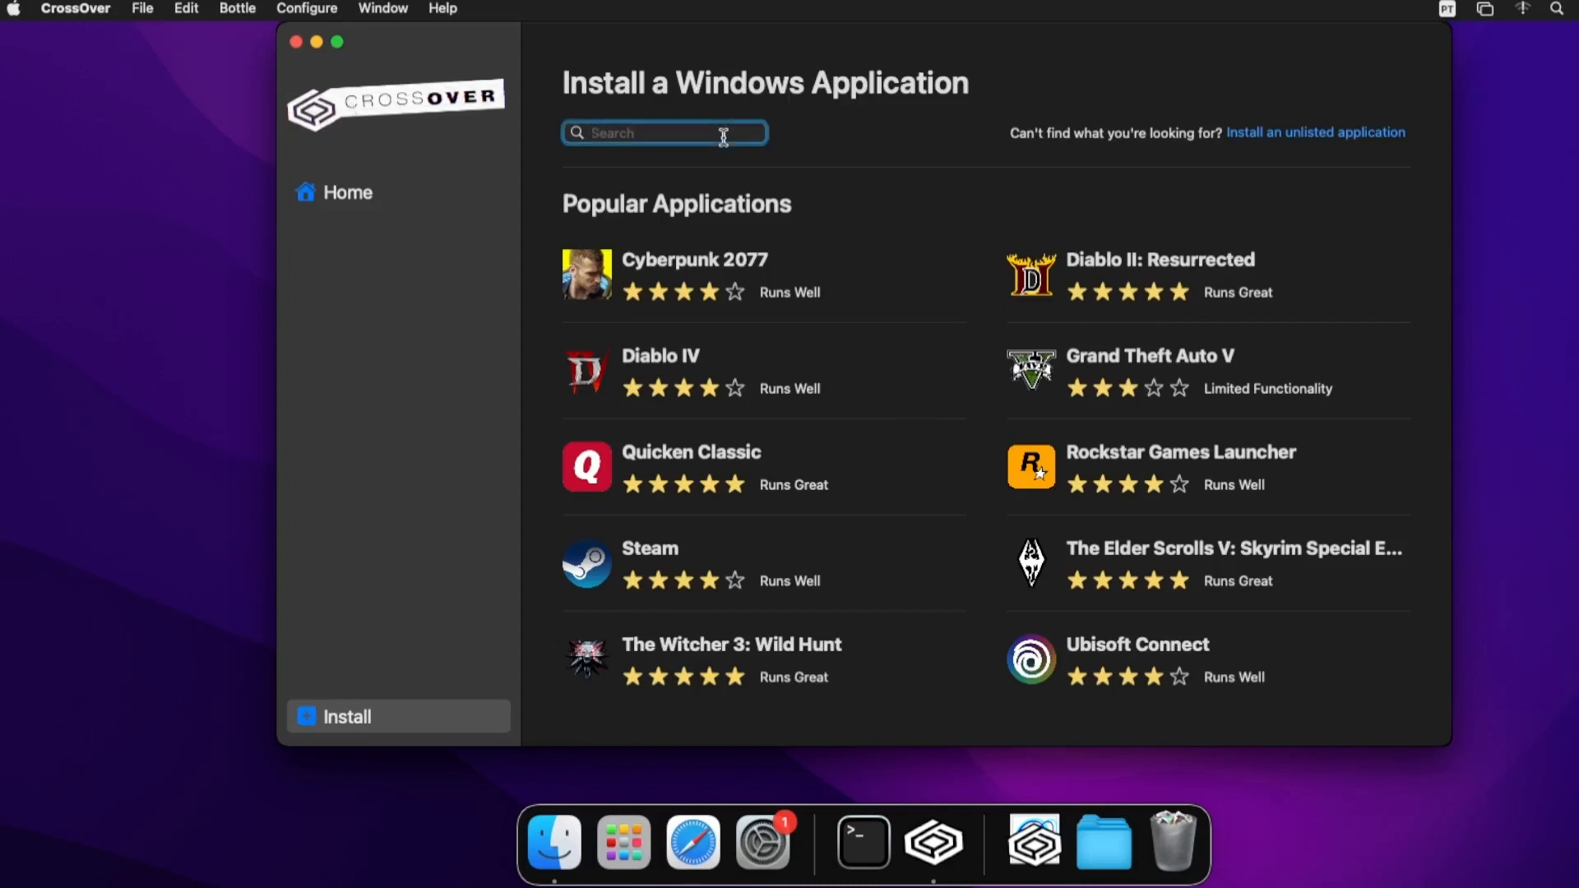
type("7")
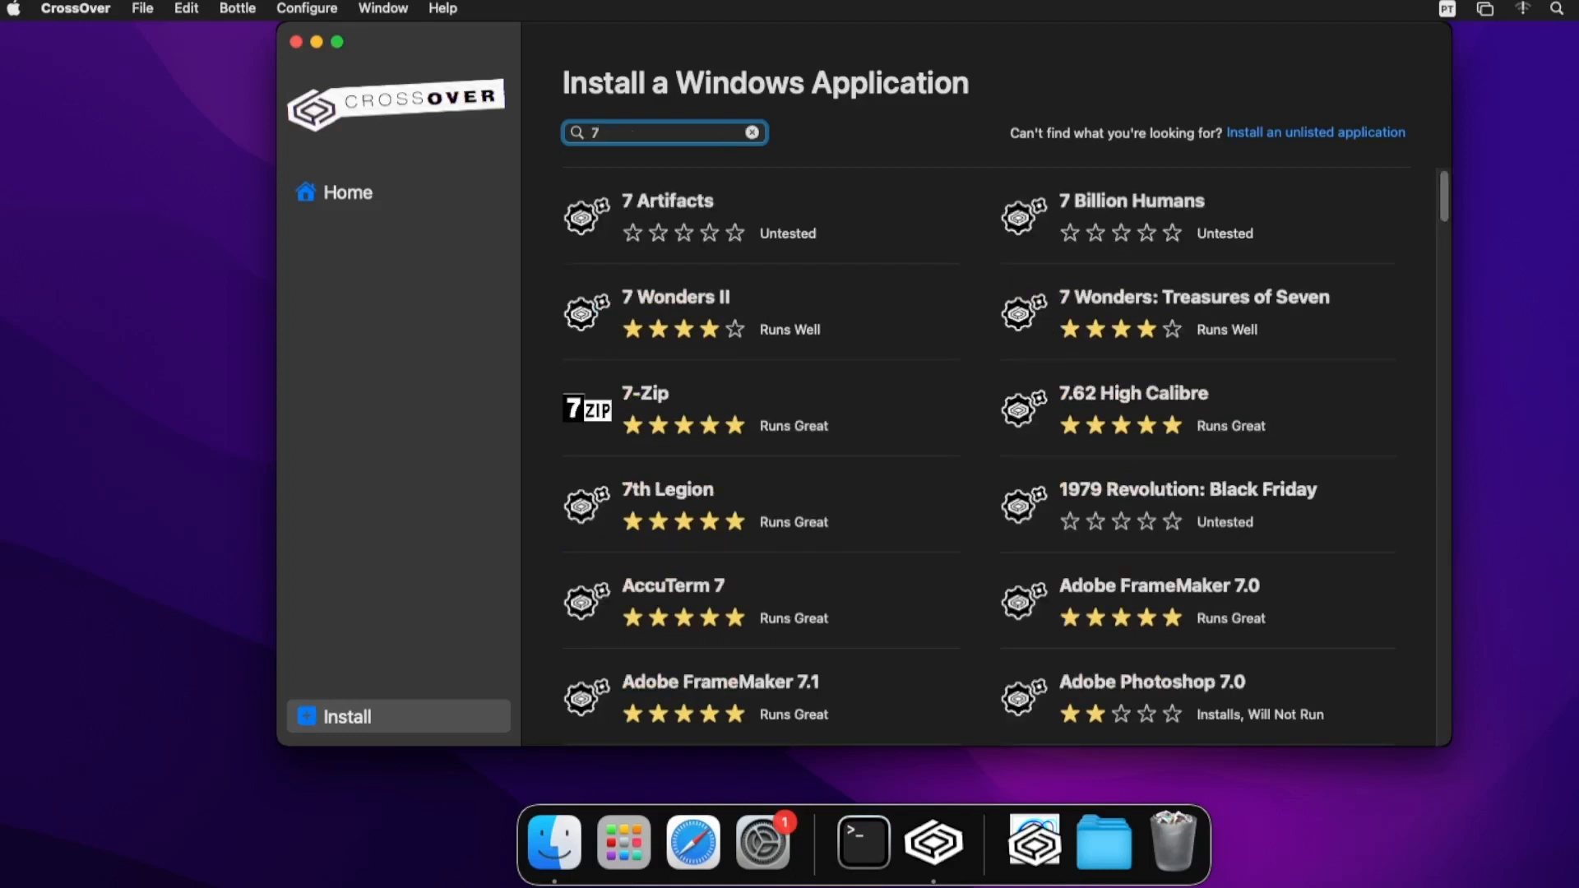
left_click(670, 417)
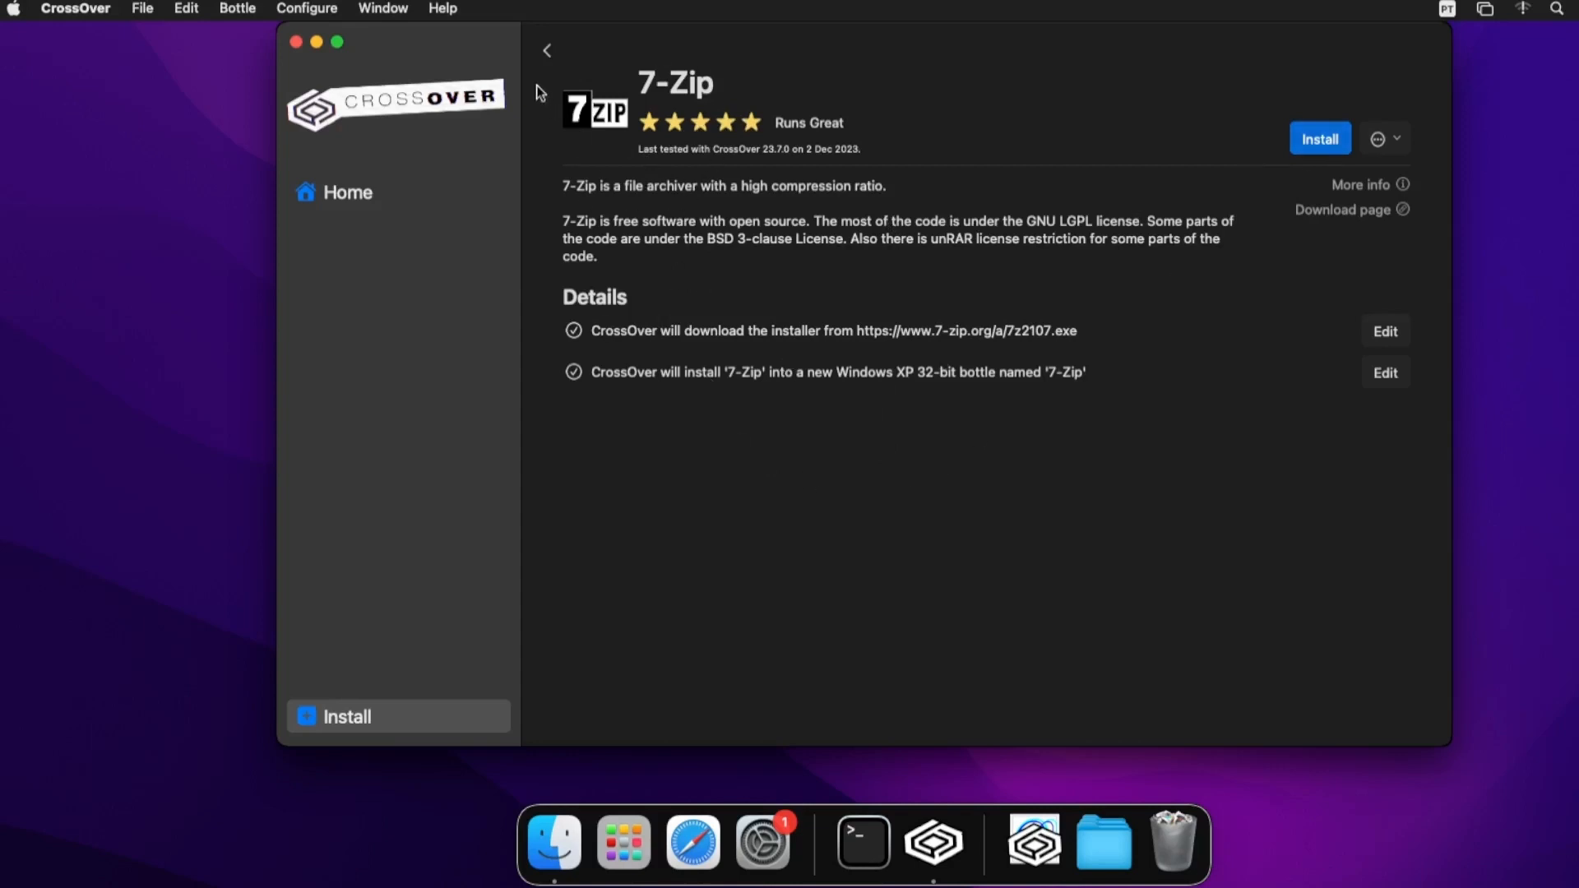
left_click(548, 51)
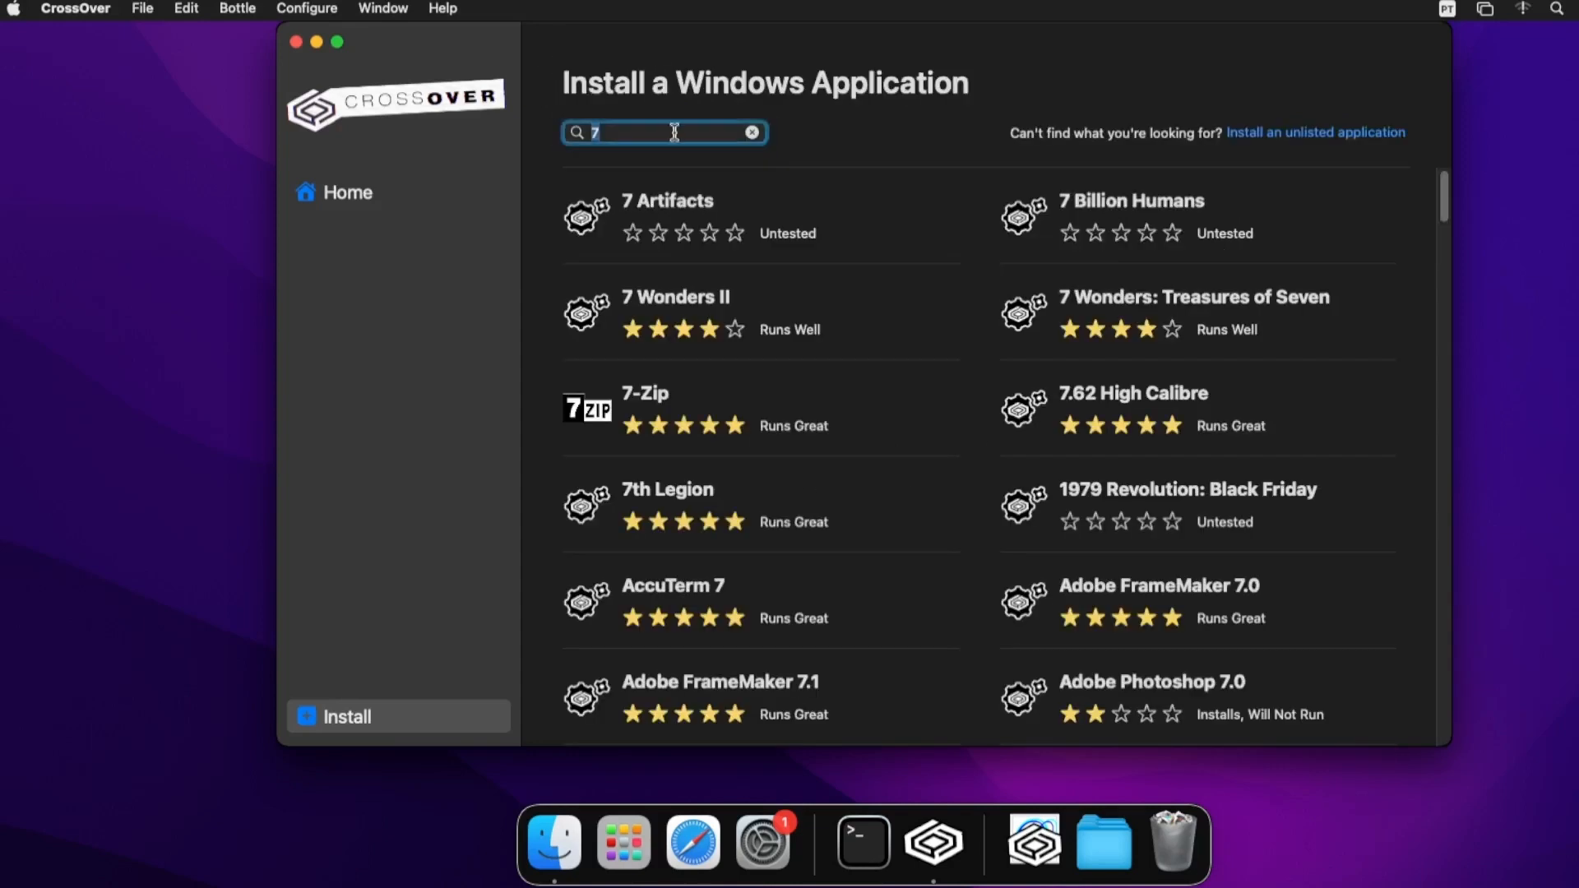
- Search the catalog for 'Notep' and open the Notepad++ details page
key("BackSpace")
type("No")
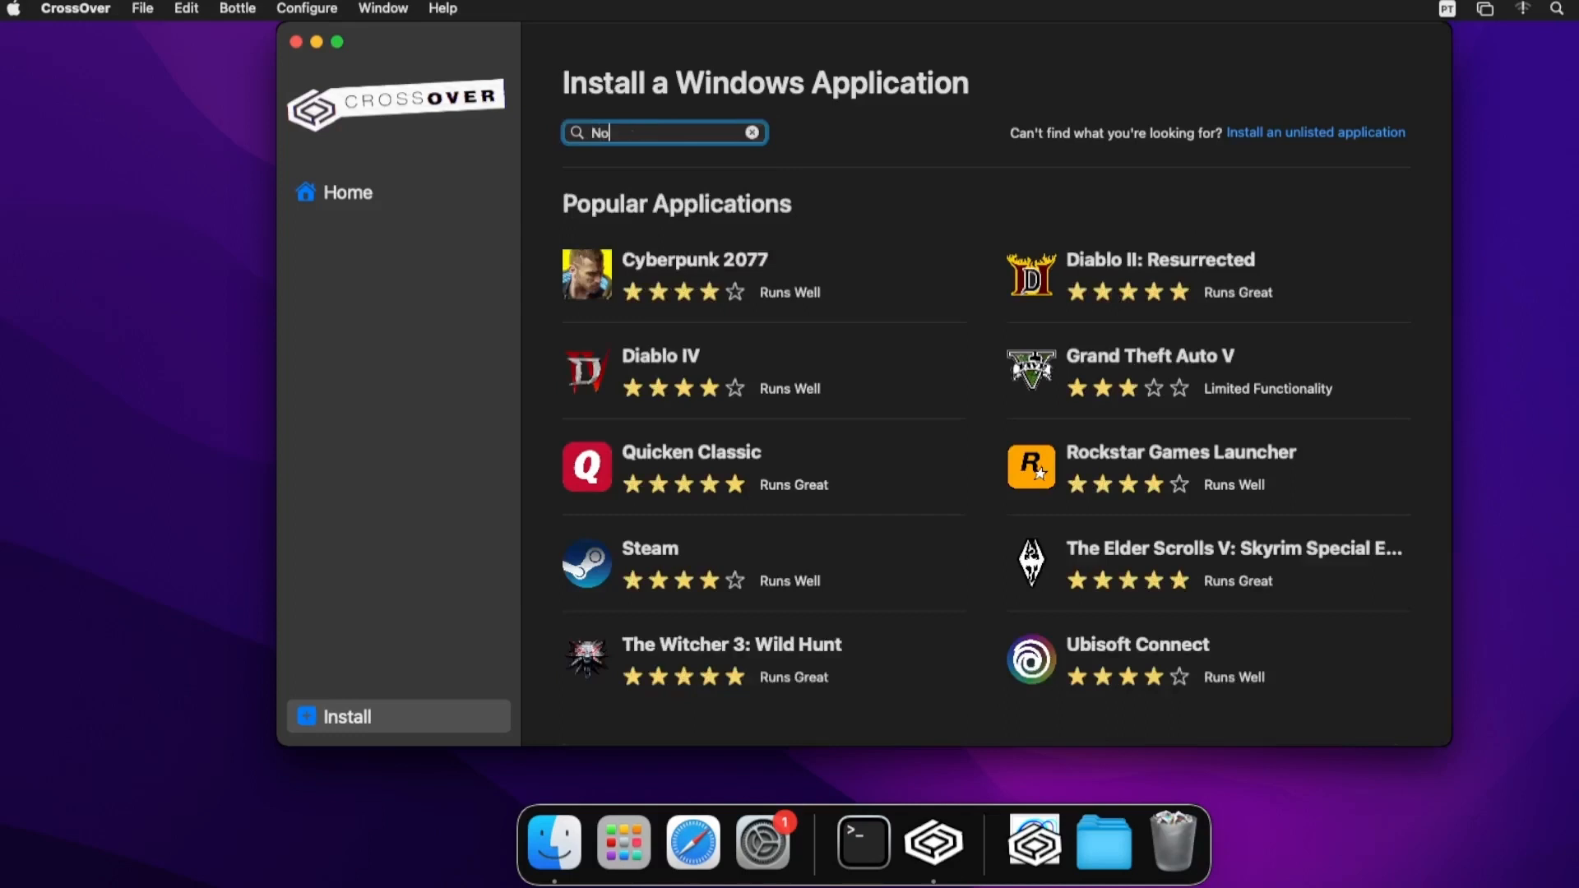
type("tep")
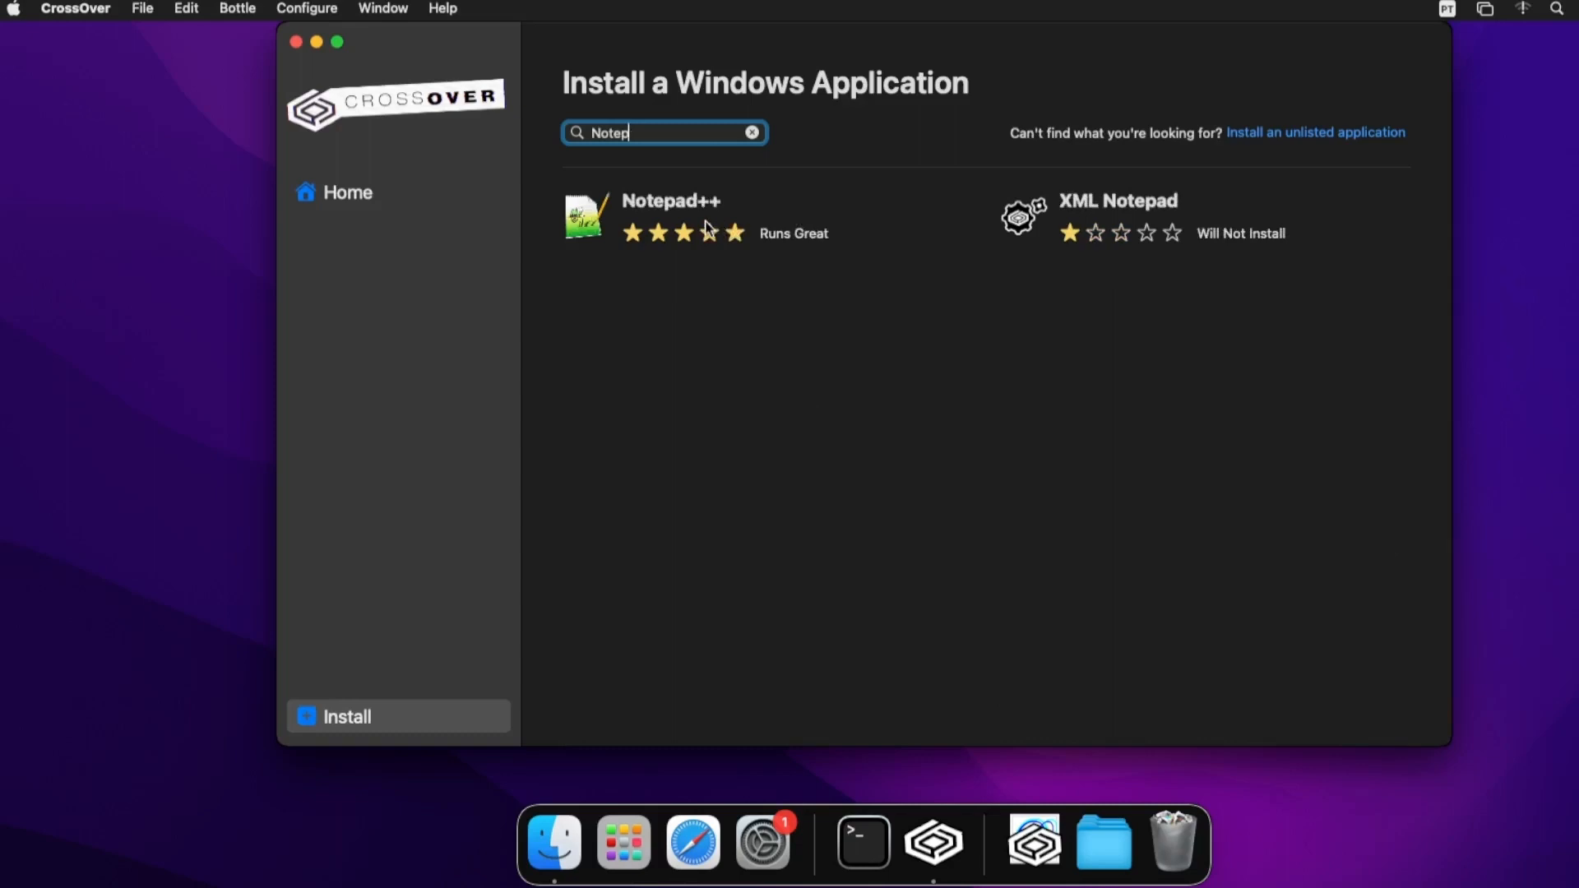
left_click(678, 219)
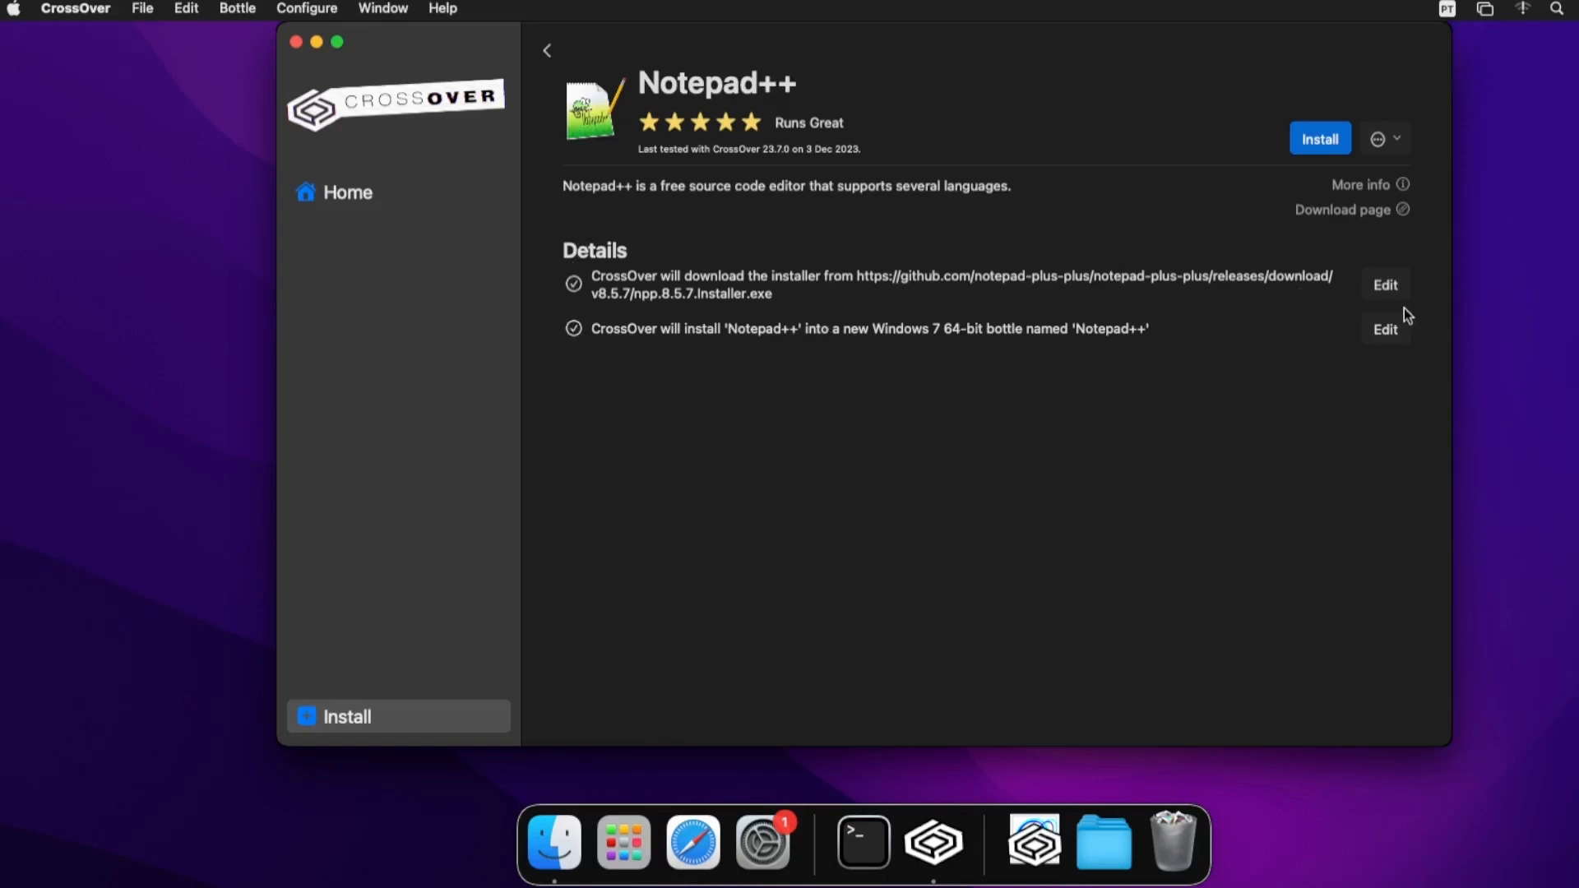
- Install Notepad++ v8.5.7 in English with default folder and components, launching it at the end
left_click(1330, 142)
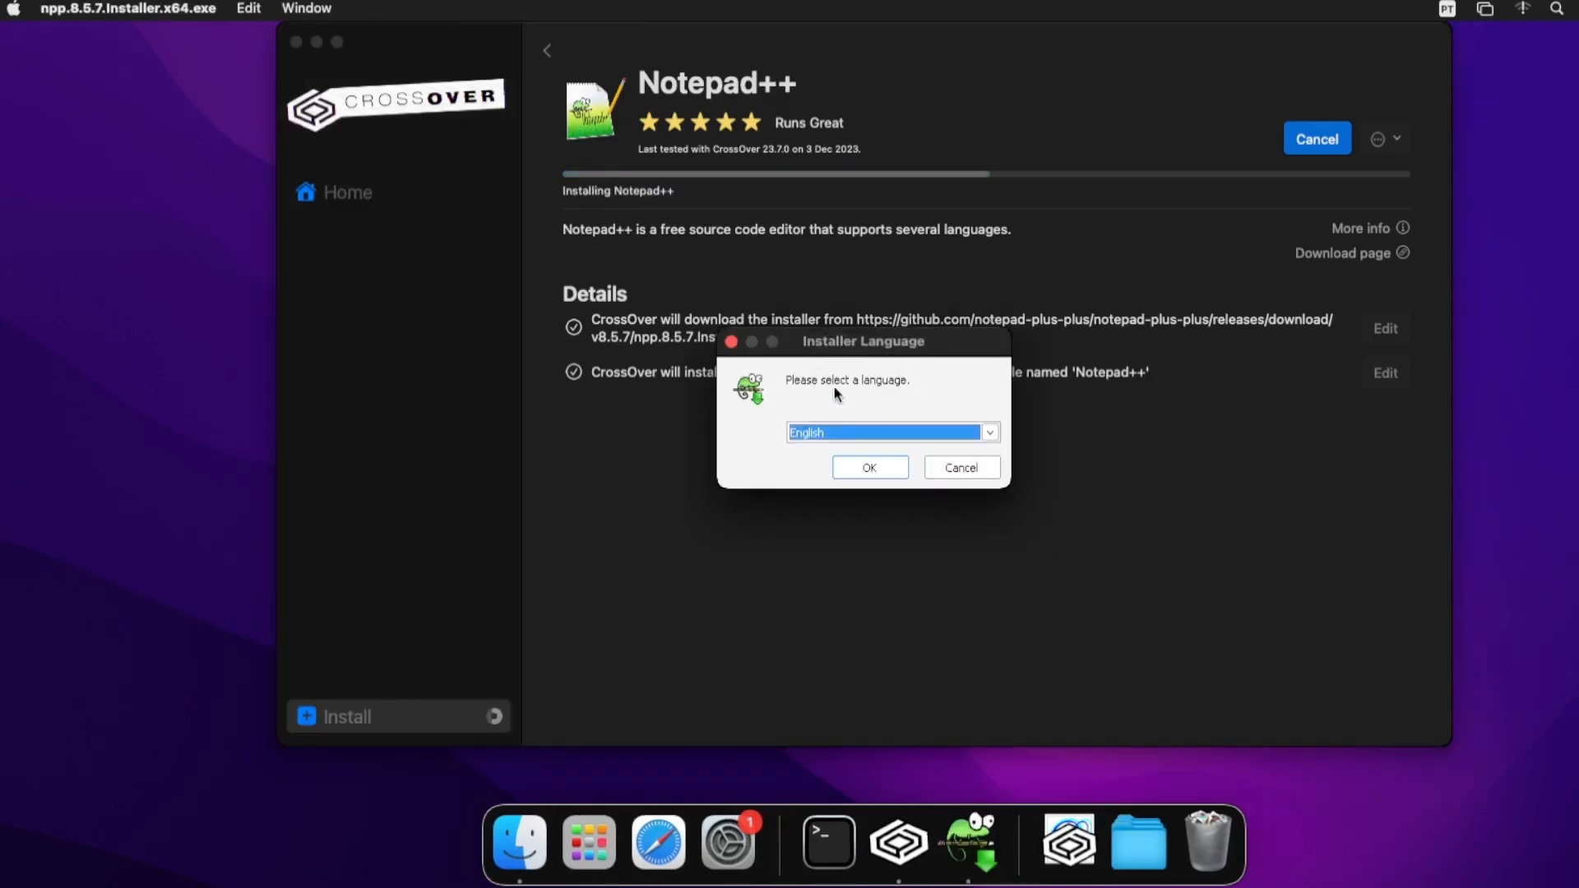
left_click(874, 468)
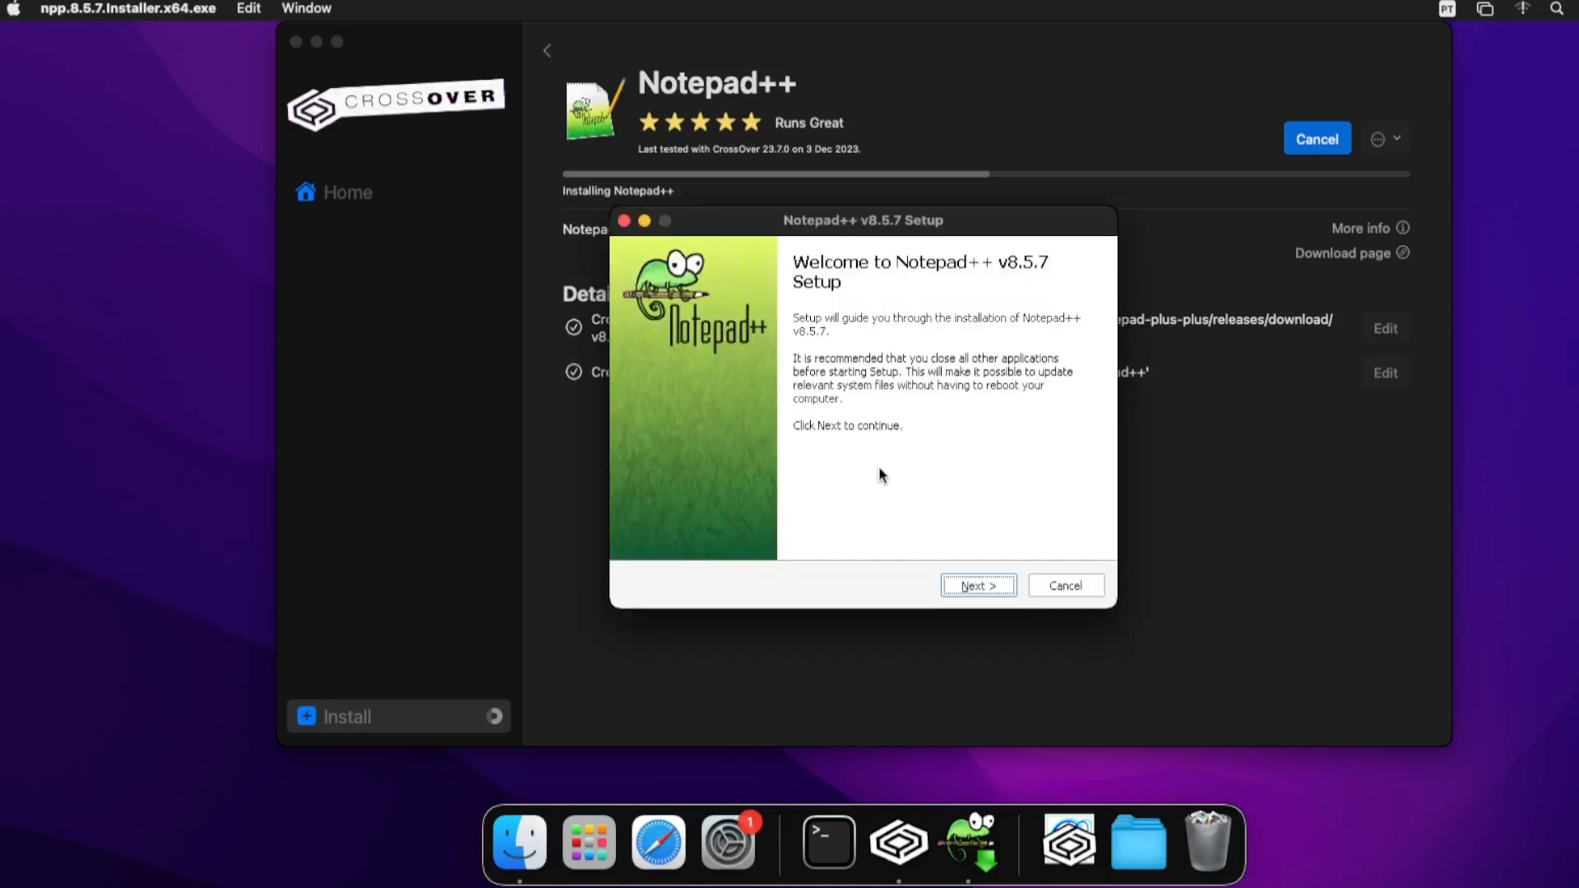
left_click(986, 586)
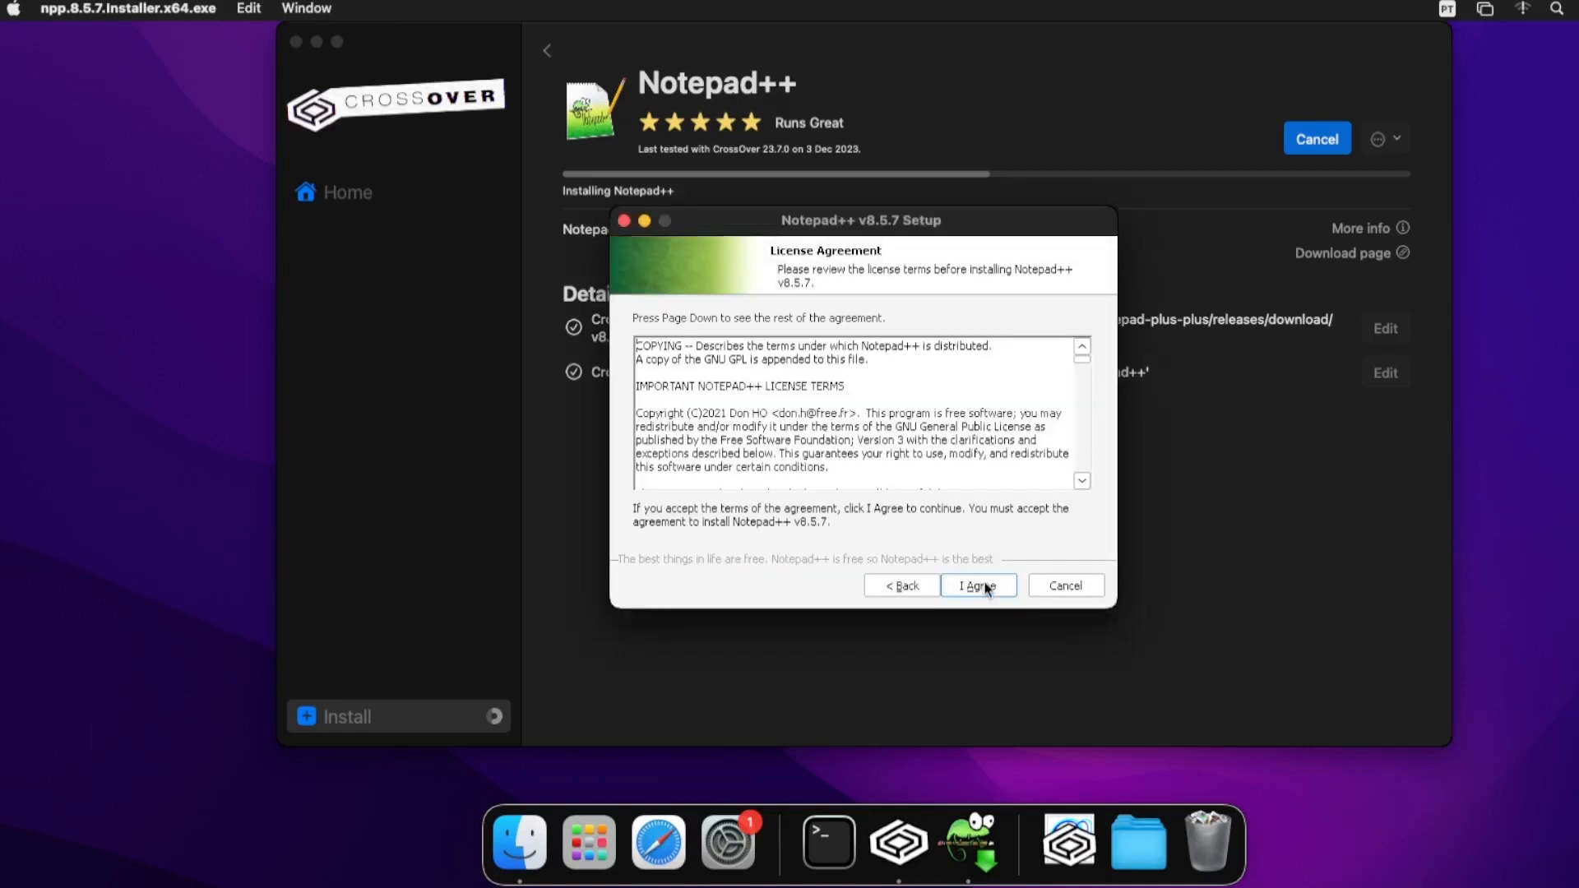
left_click(986, 586)
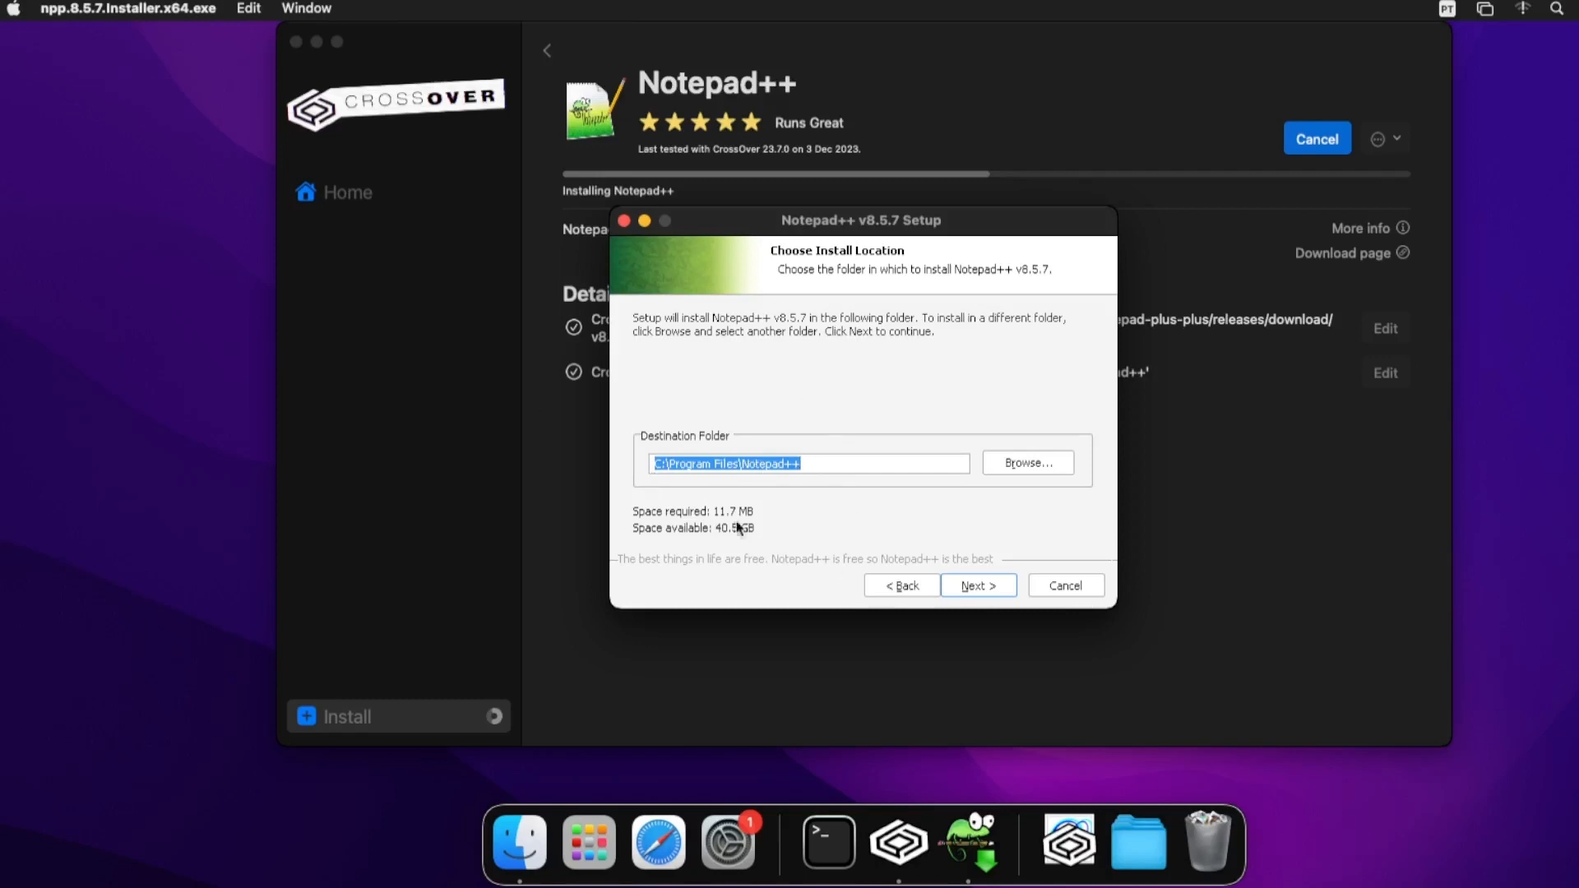
left_click(979, 586)
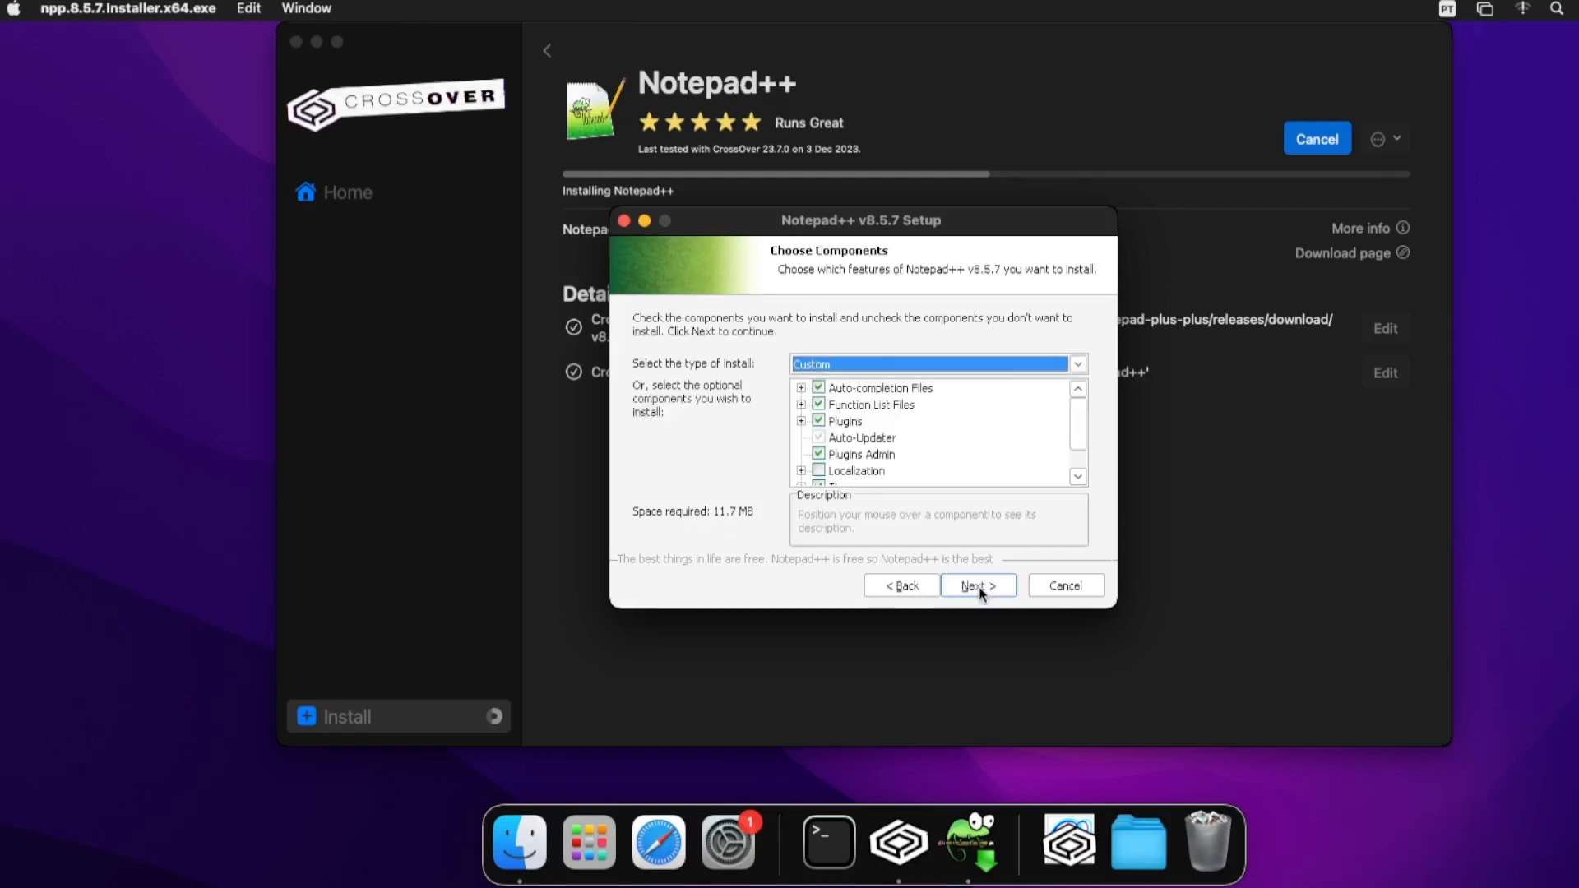
left_click(979, 586)
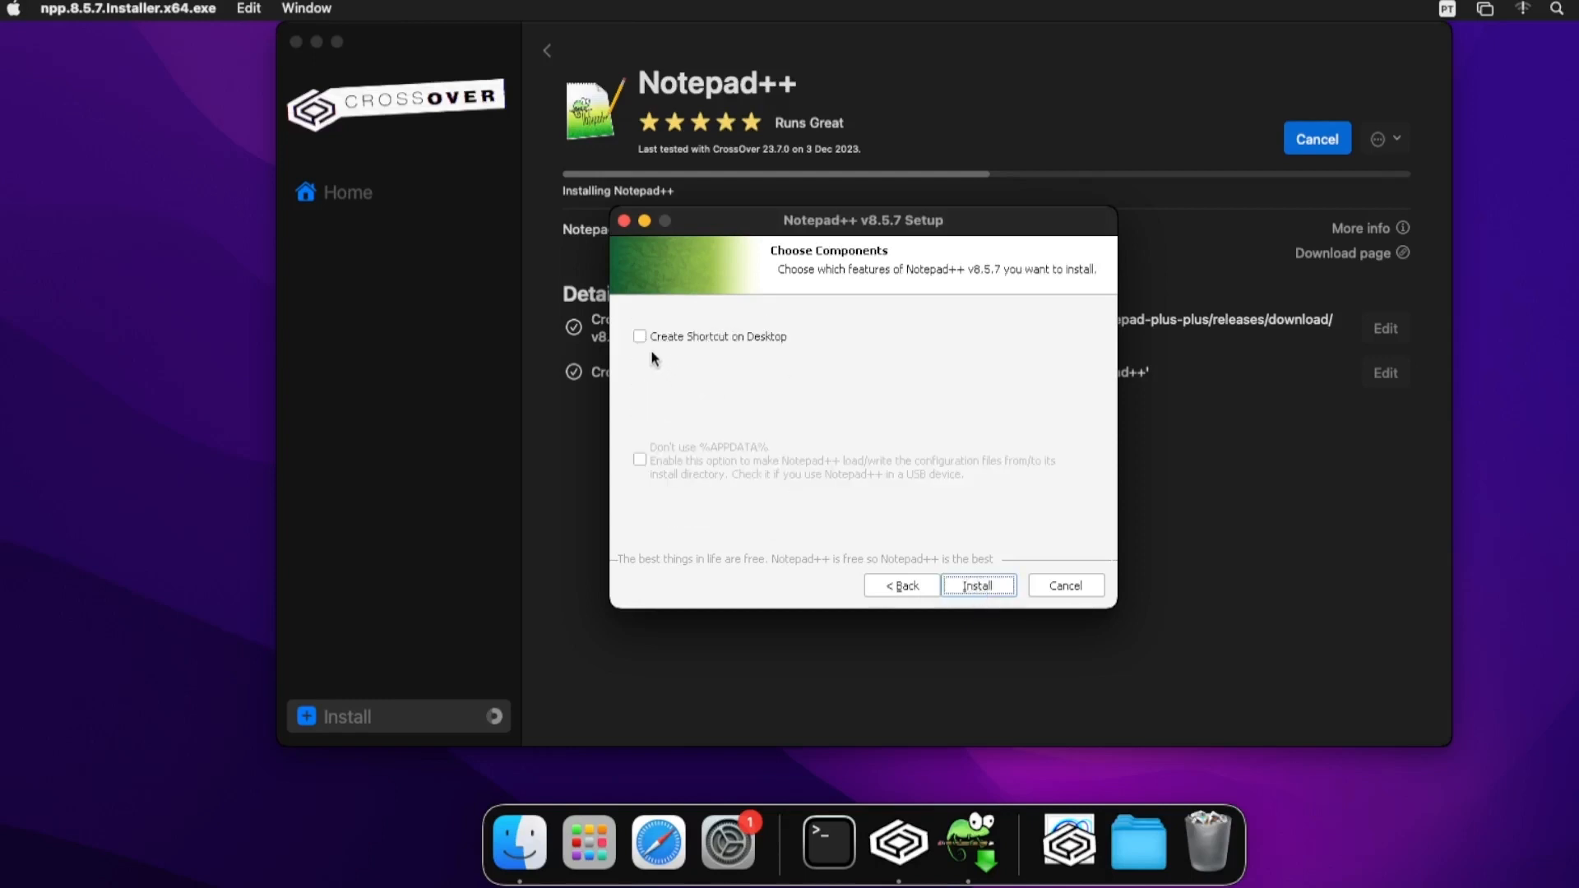
left_click(979, 586)
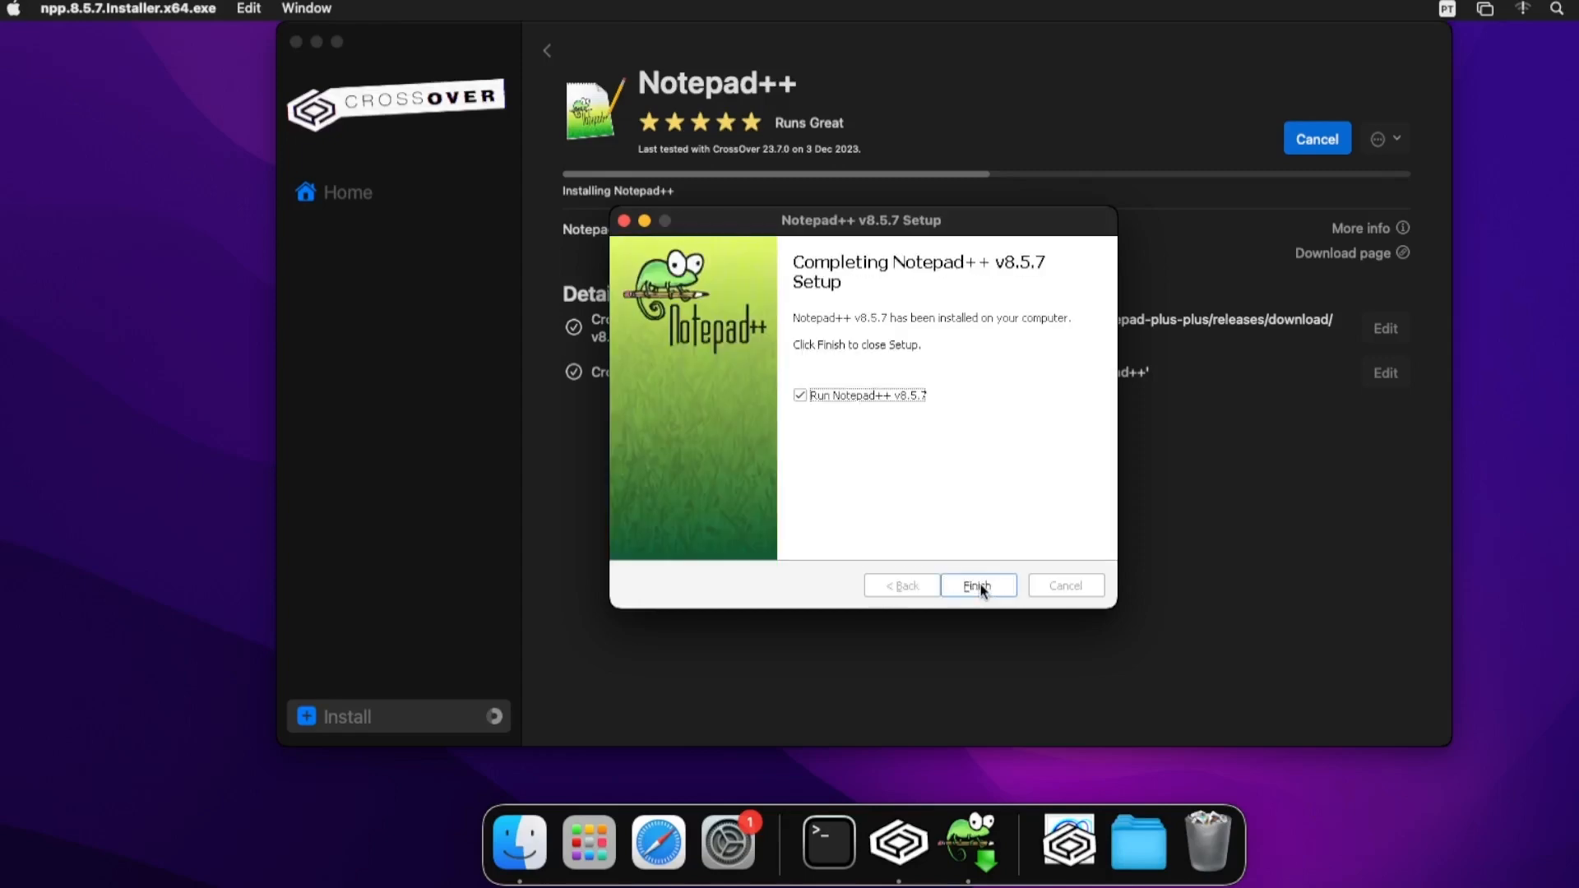
left_click(980, 584)
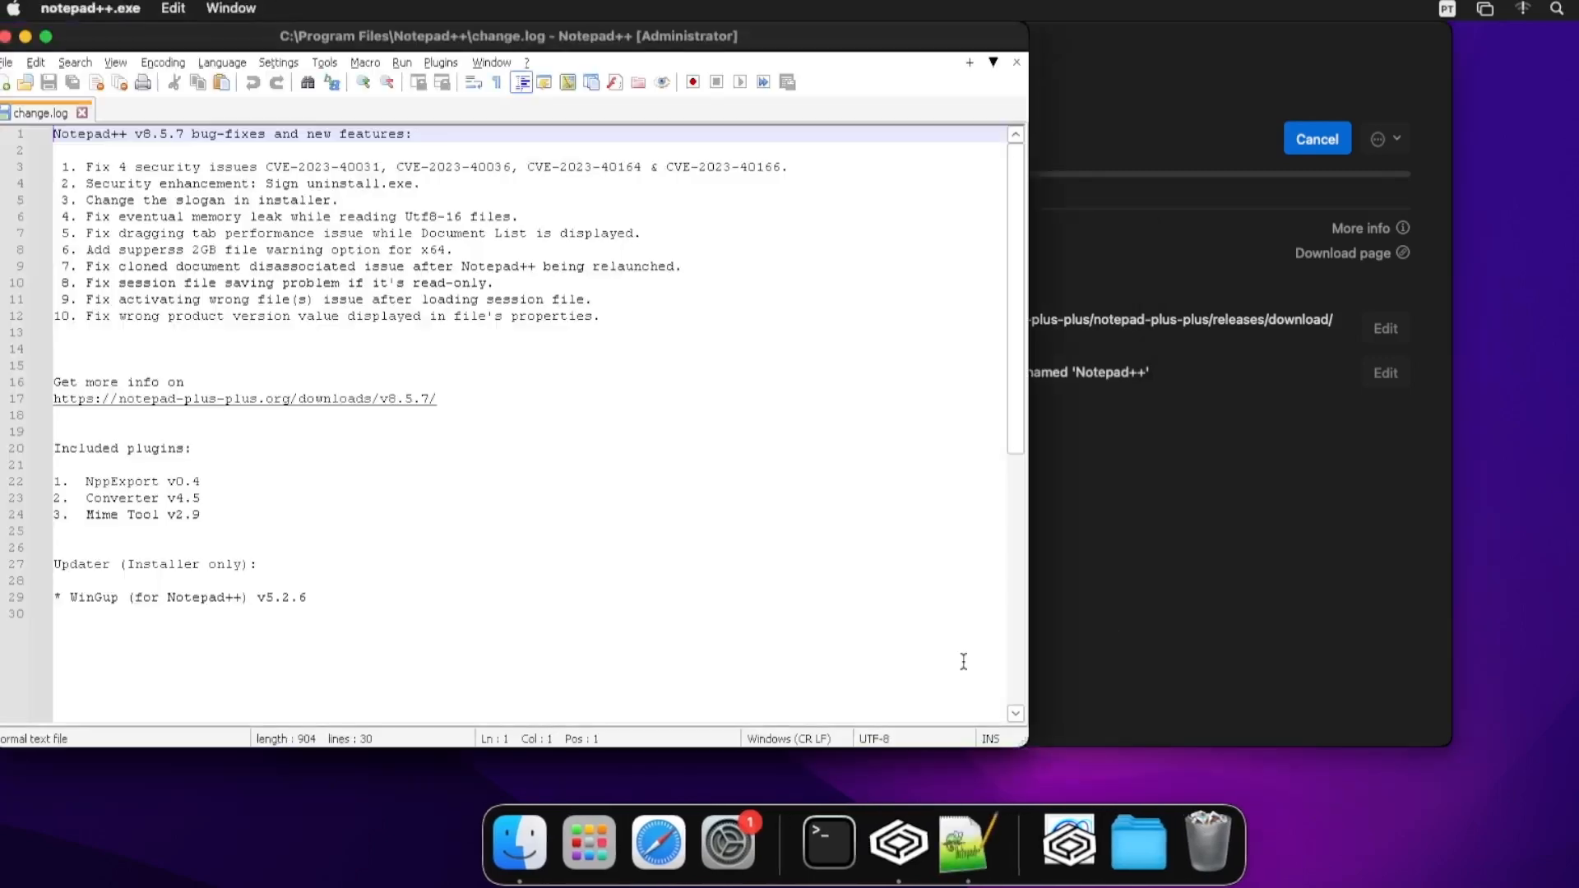
- Move the Notepad++ change log window toward the centre and close Notepad++
left_click_drag(265, 46, 543, 37)
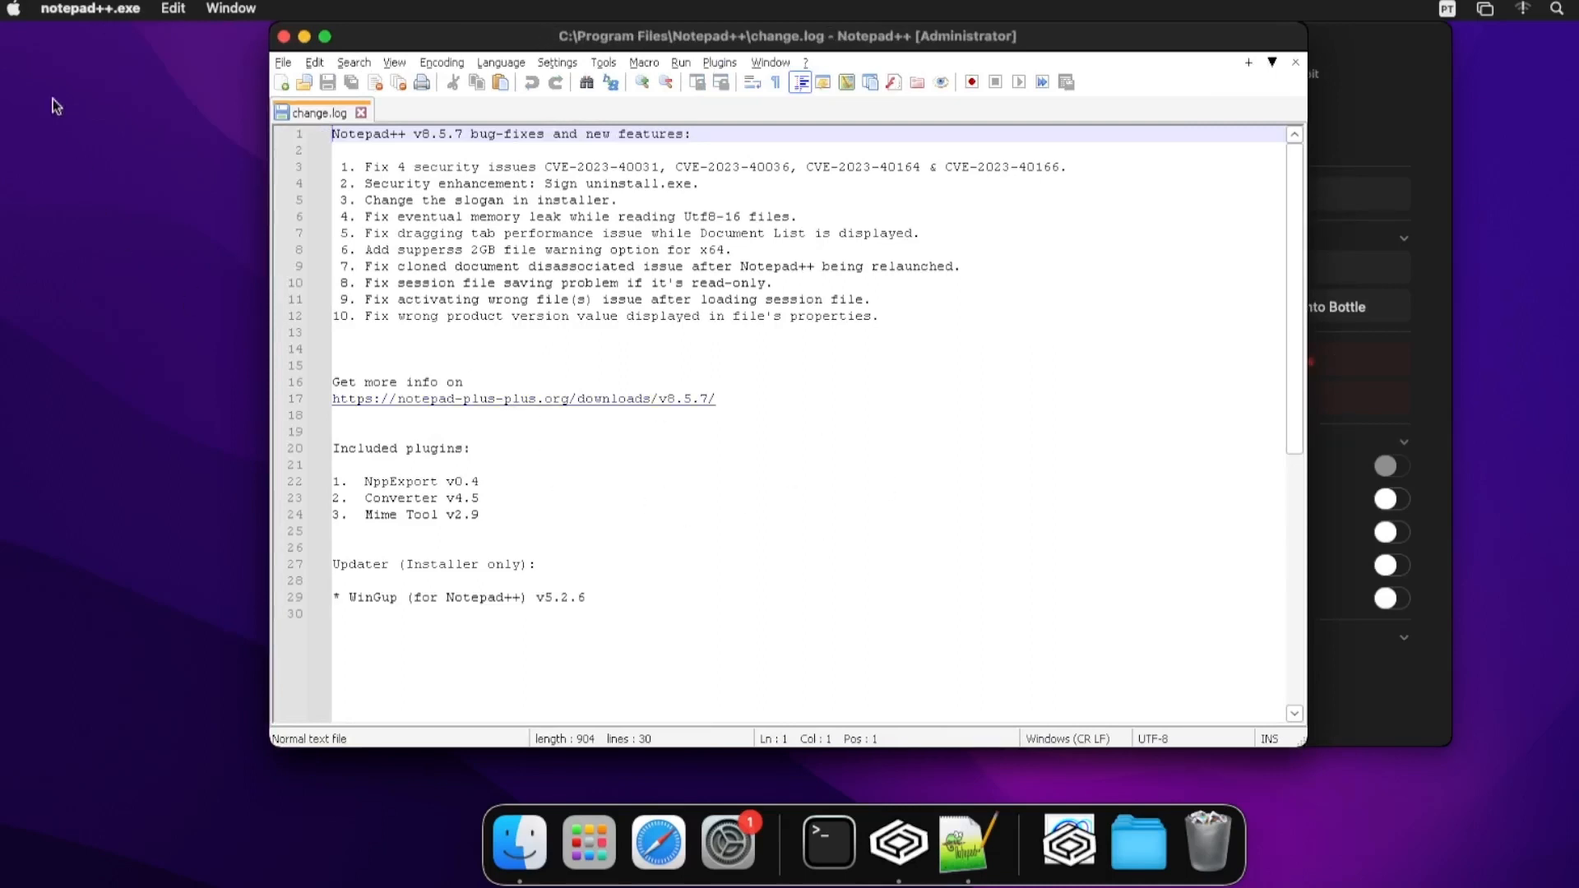
left_click(969, 843)
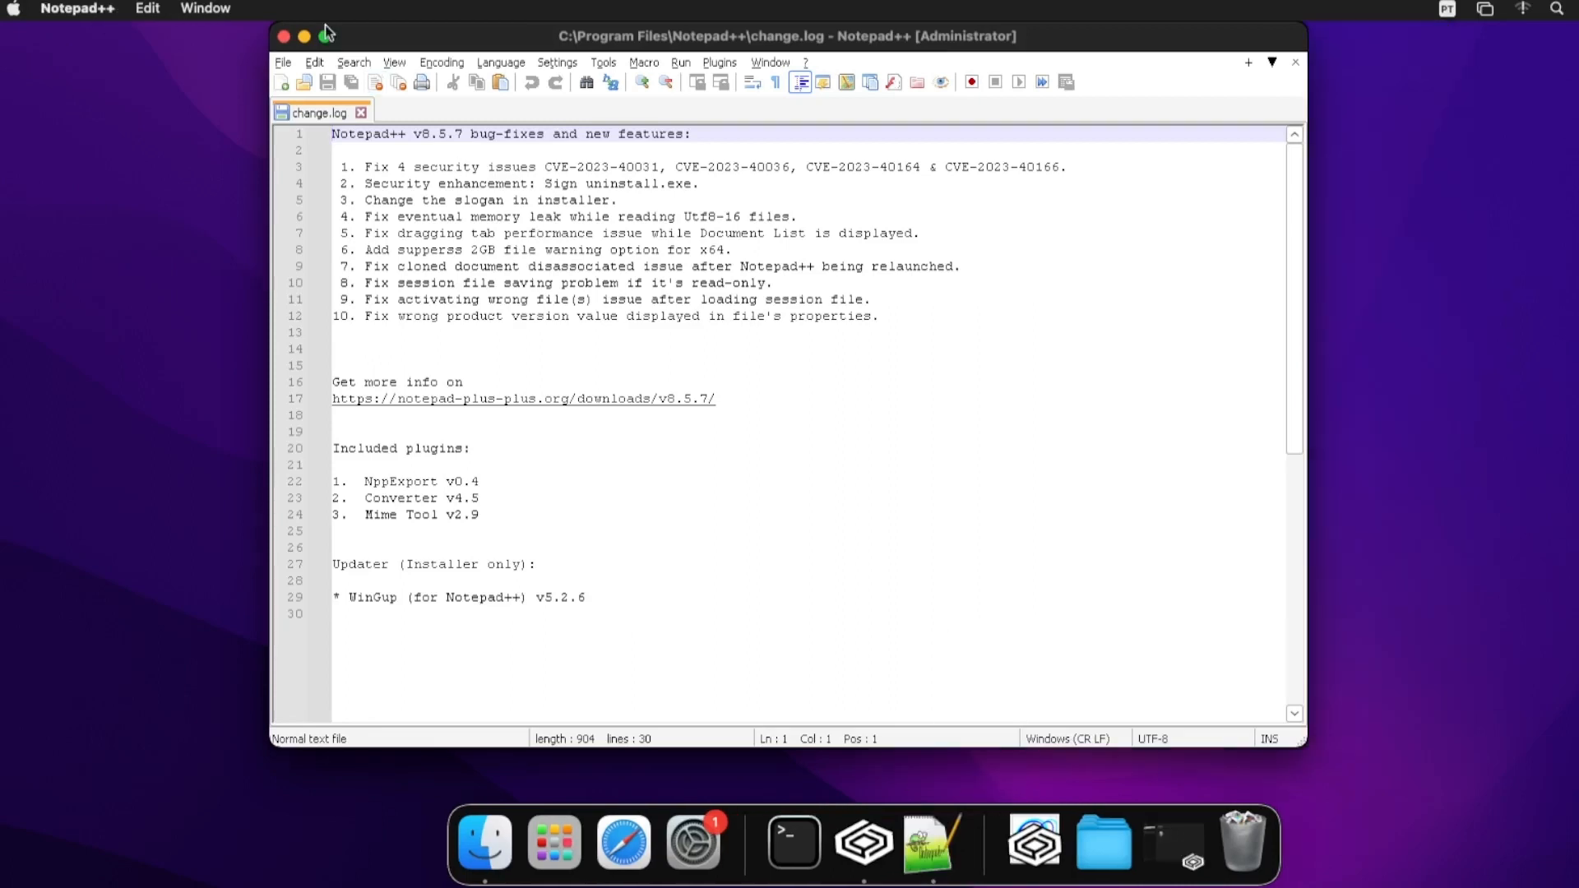
left_click(284, 38)
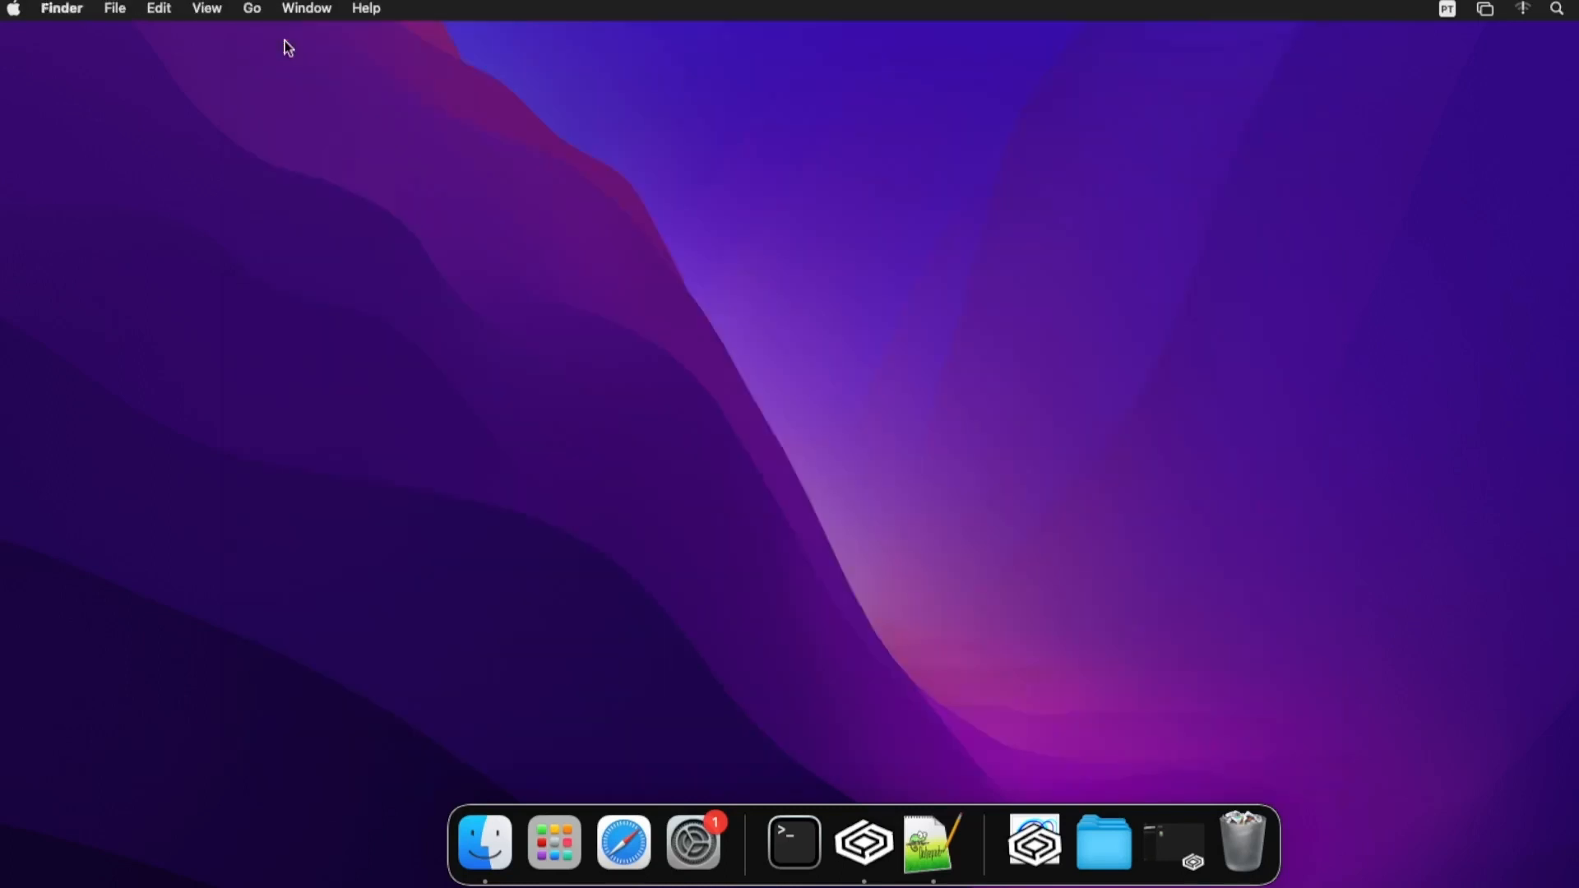
- Launch Notepad++ from its launcher on CrossOver's Home page, then close it again
left_click(864, 836)
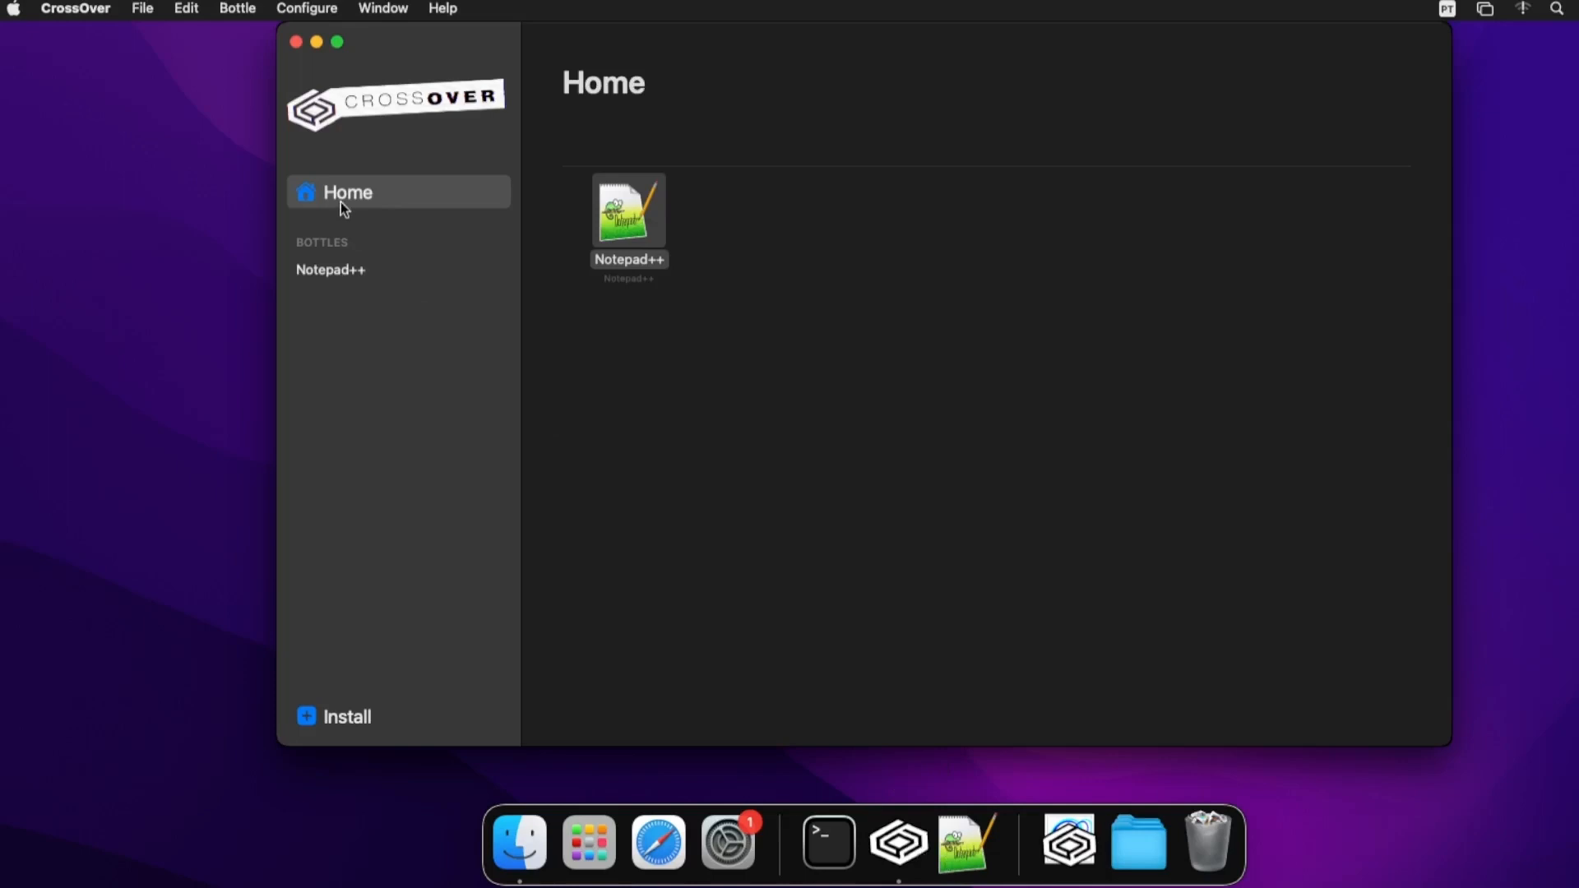
double_click(635, 236)
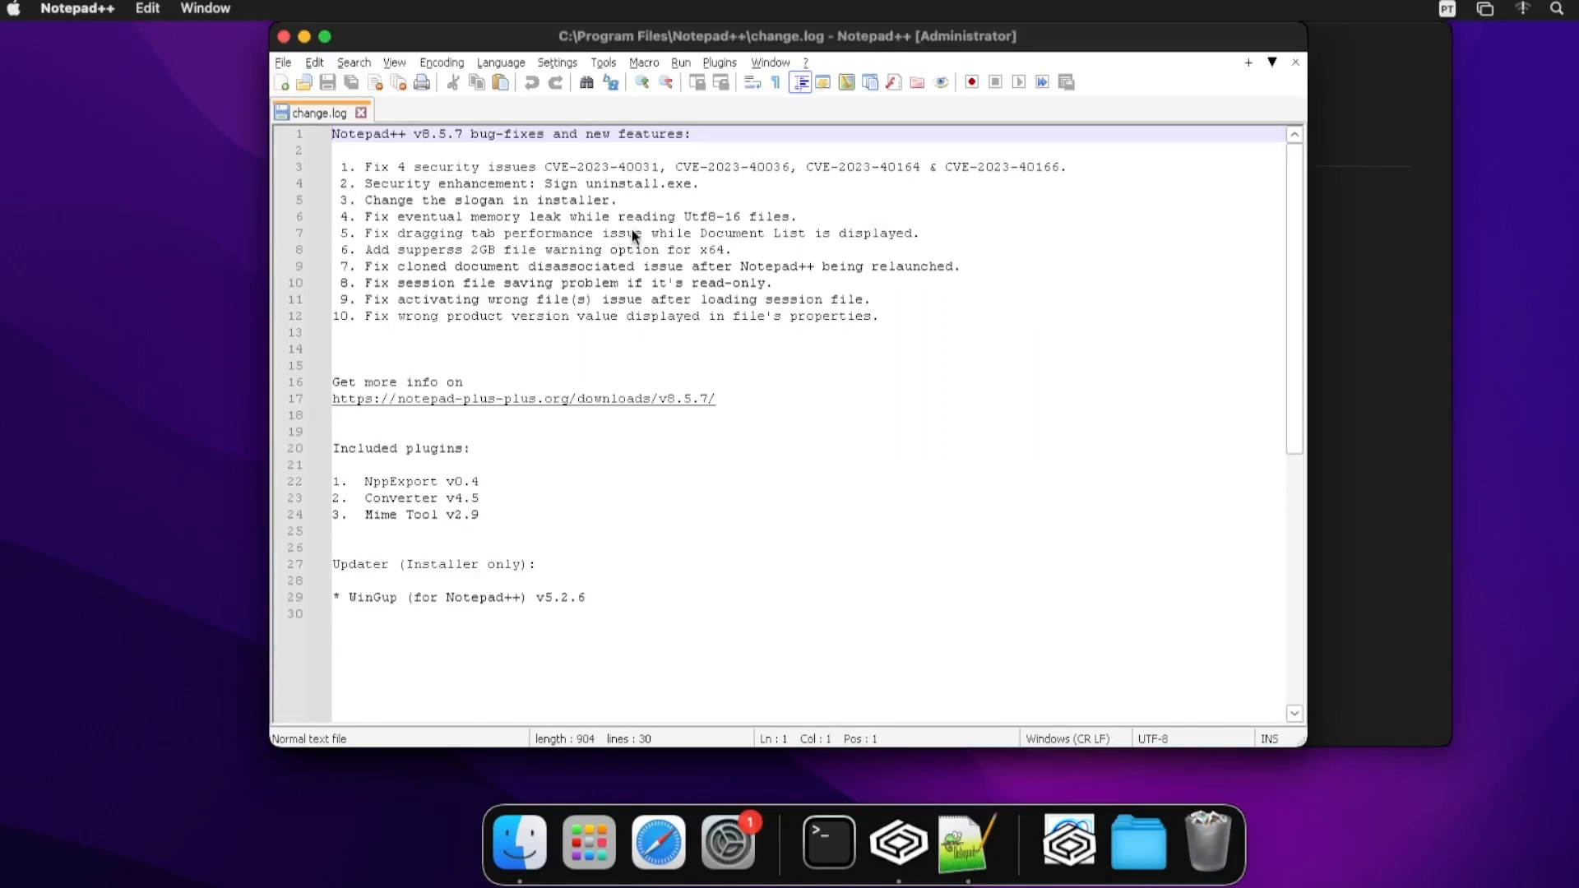
left_click(284, 36)
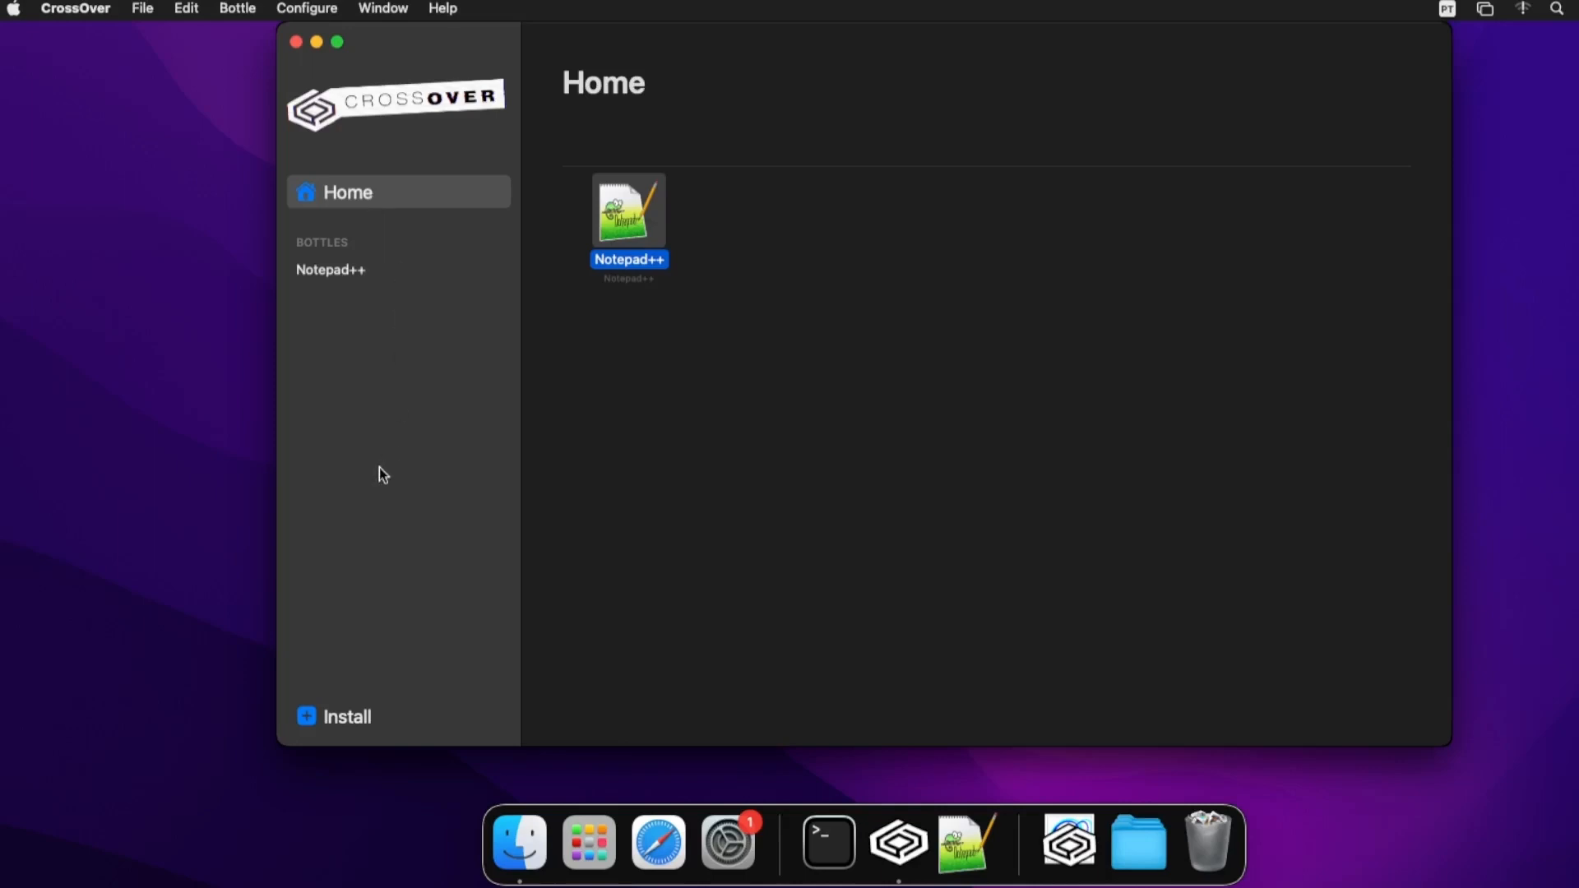
- Begin an unlisted application install targeting a new Windows 10 64-bit bottle called 'Wf Converter'
left_click(316, 717)
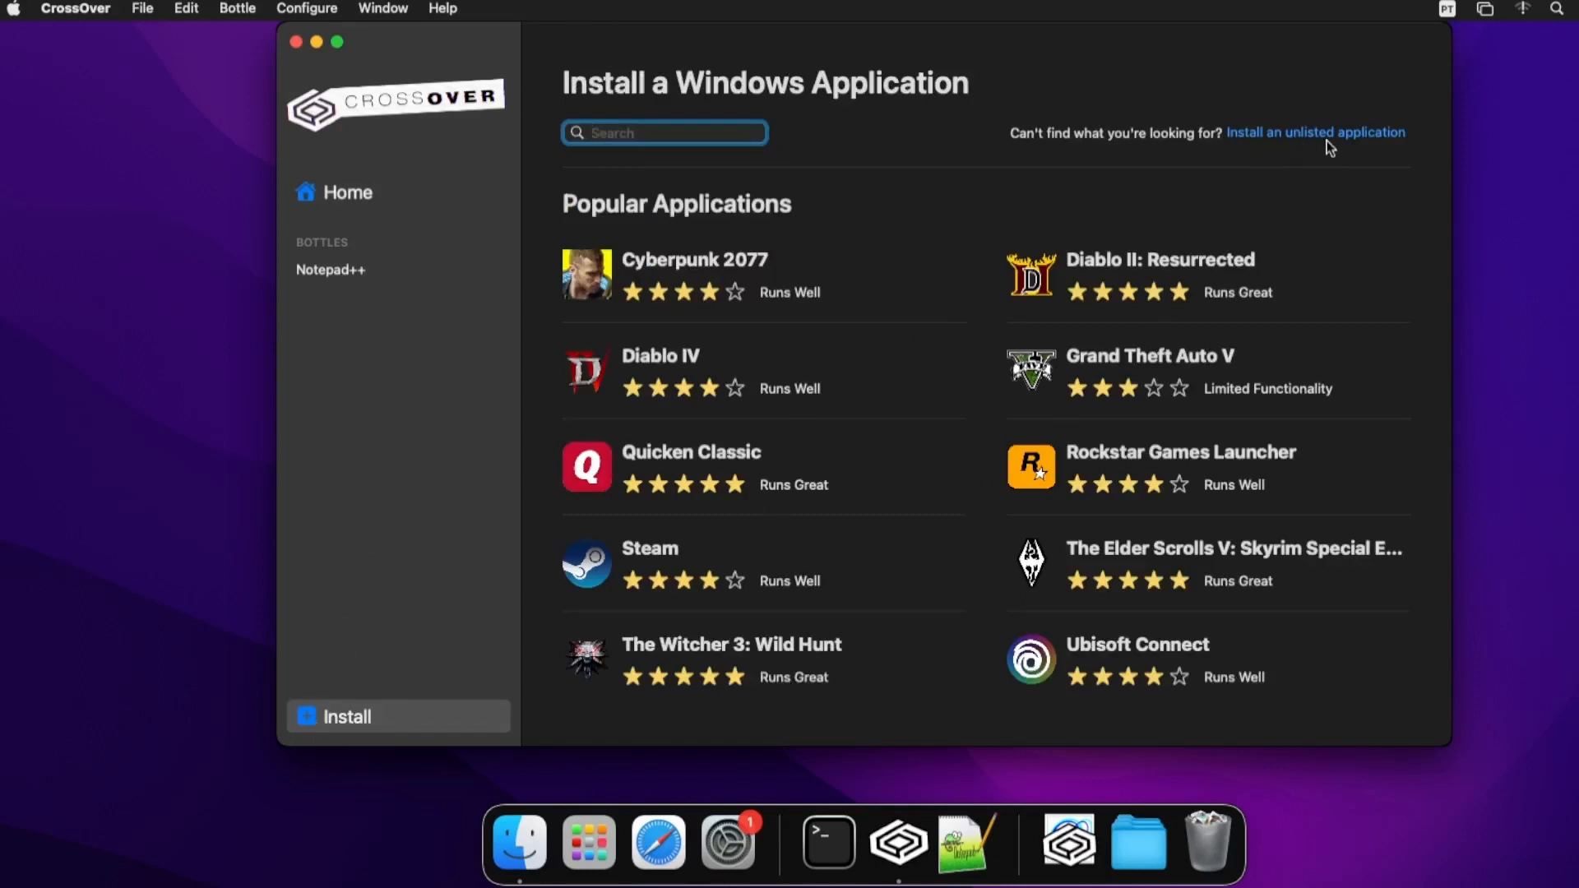
left_click(1293, 135)
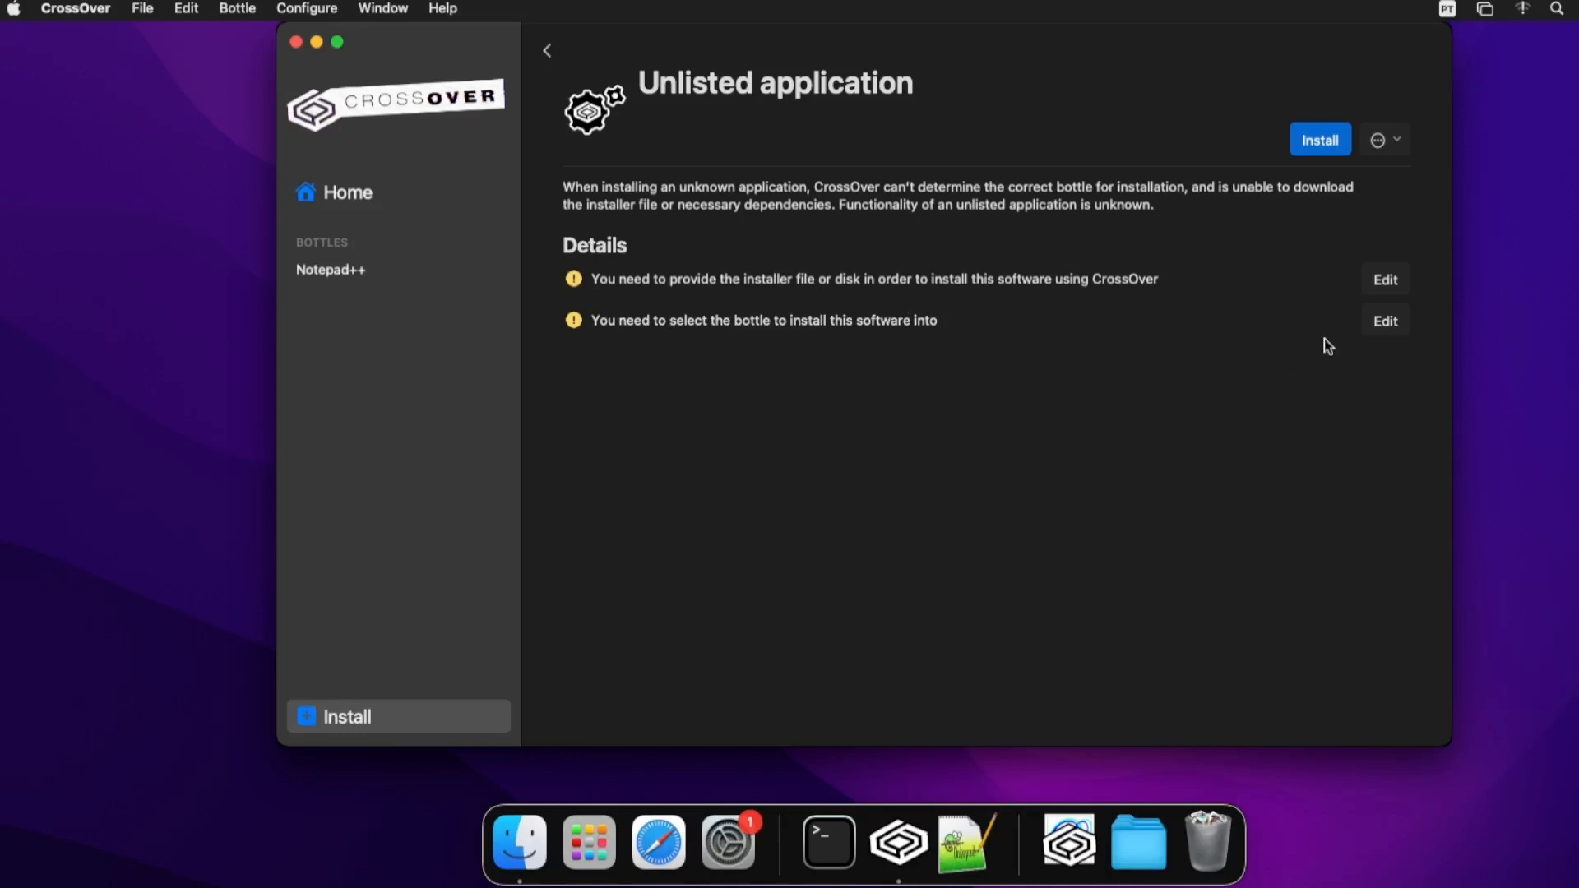
left_click(1376, 324)
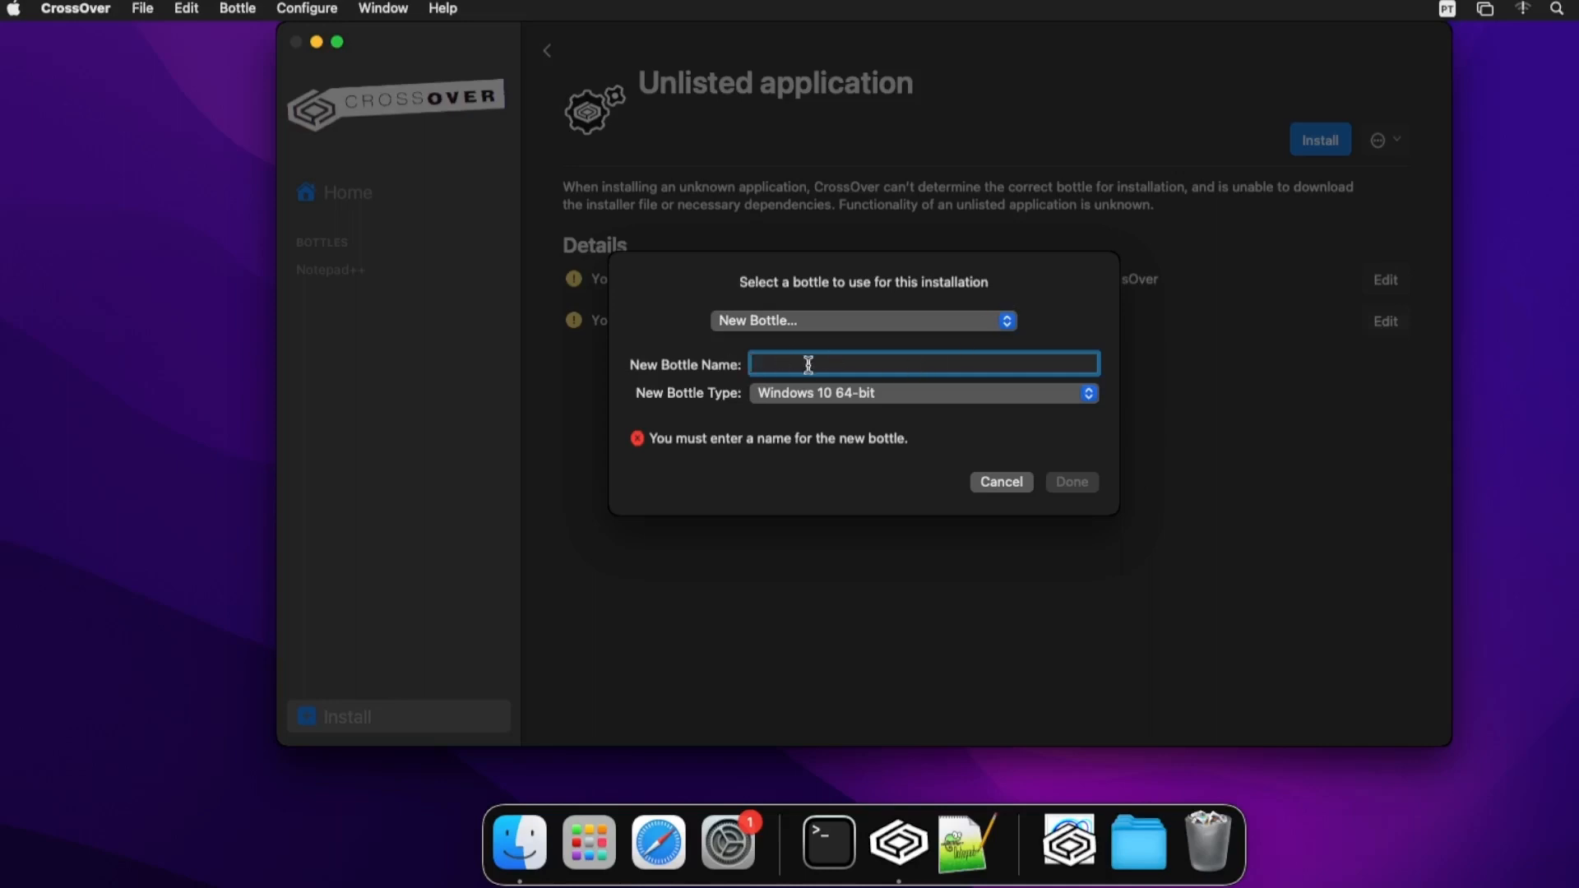
type("W")
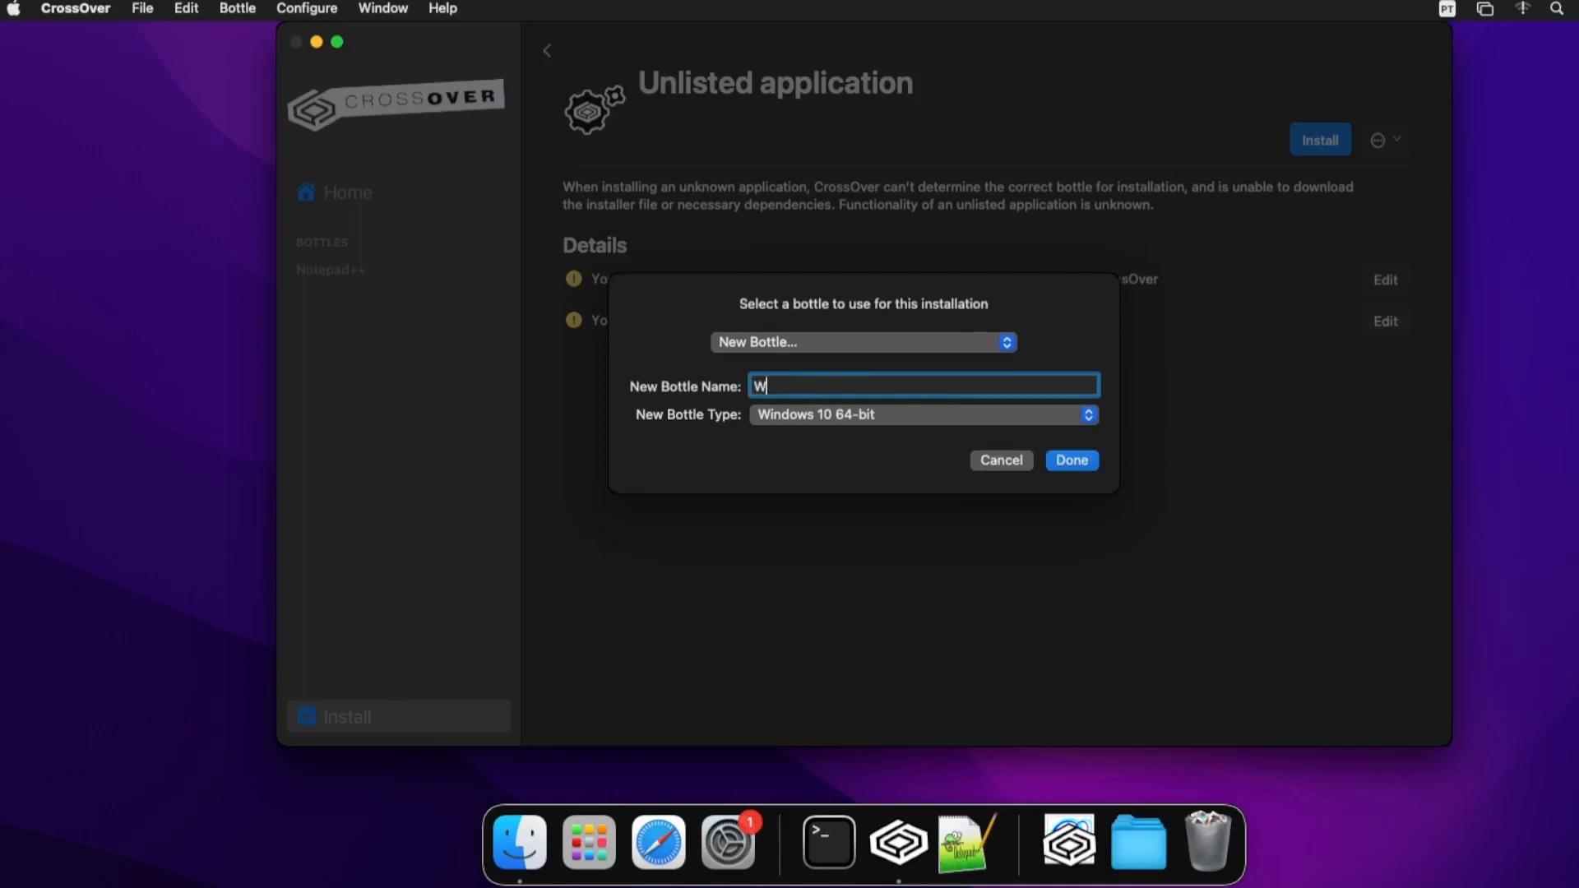
type("f Converter")
left_click(855, 417)
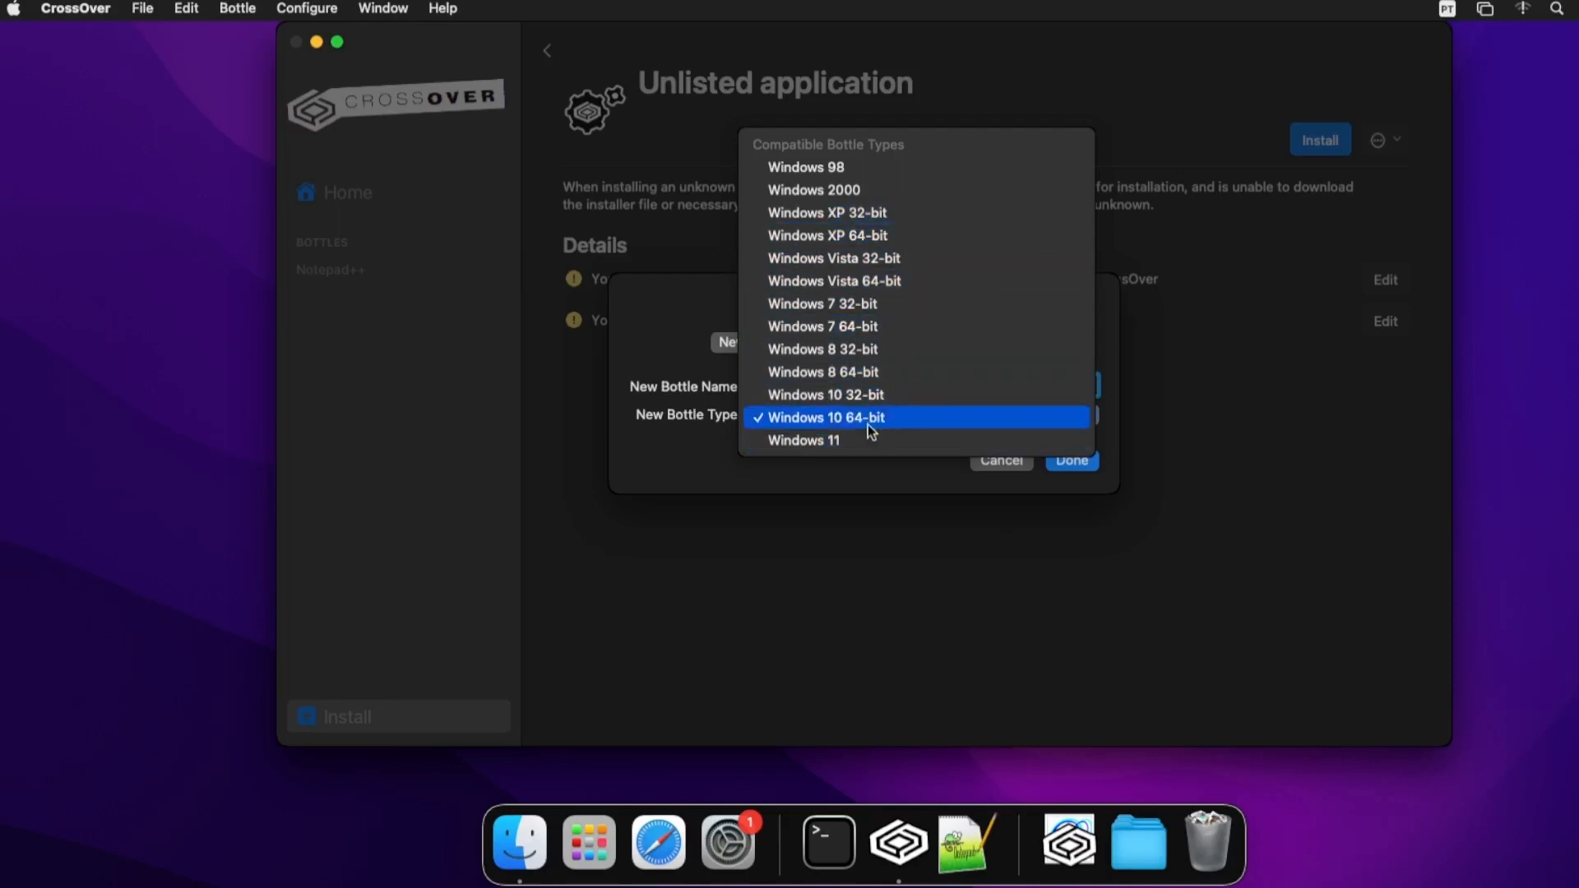
left_click(707, 465)
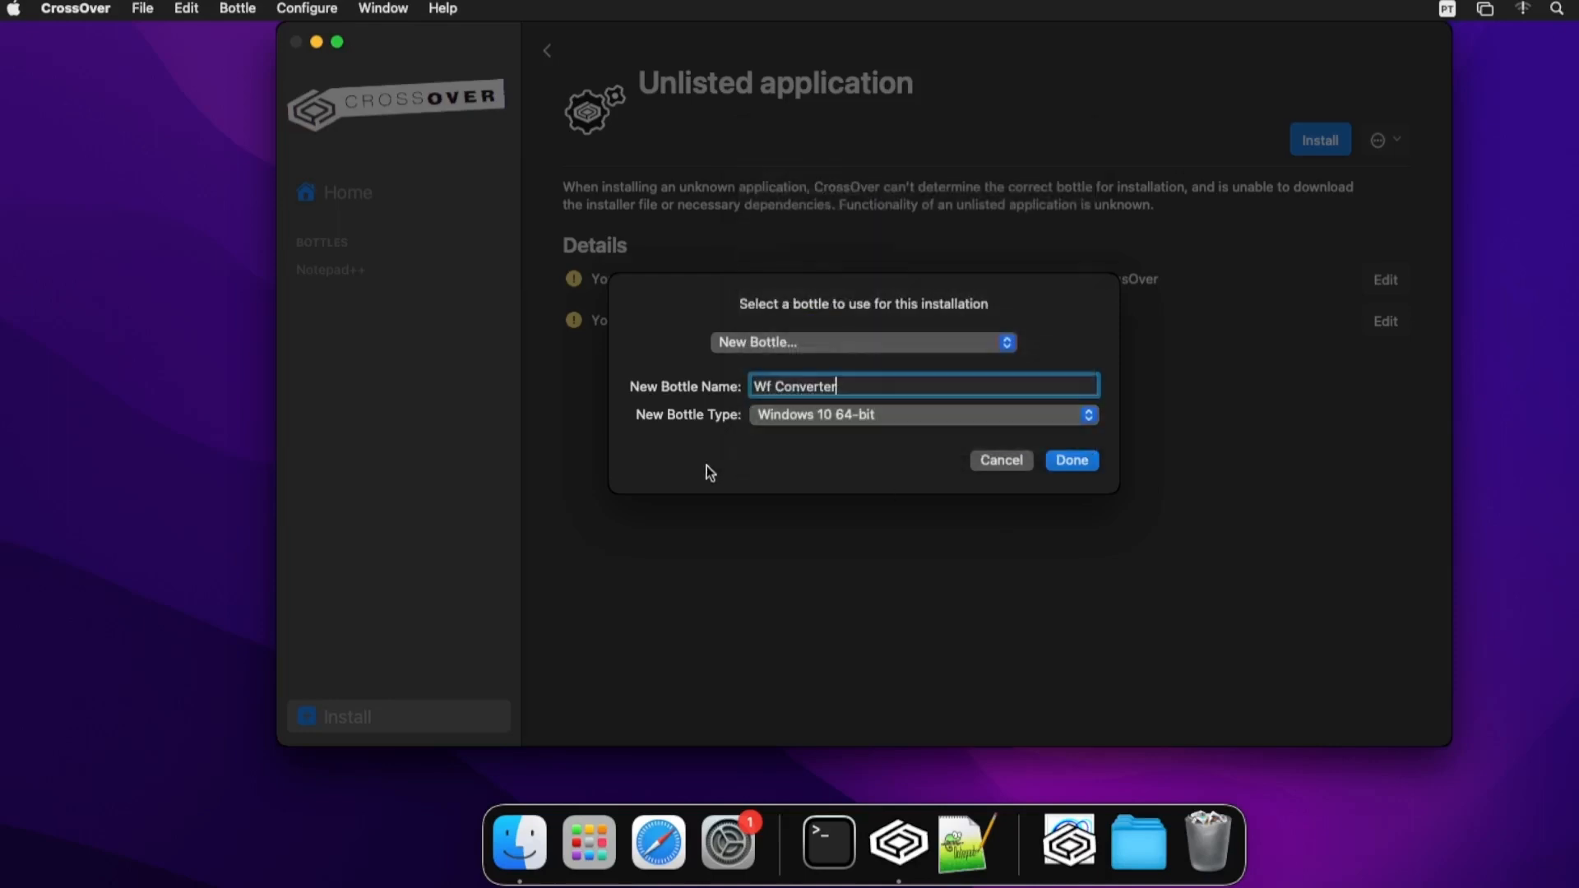
left_click(1081, 462)
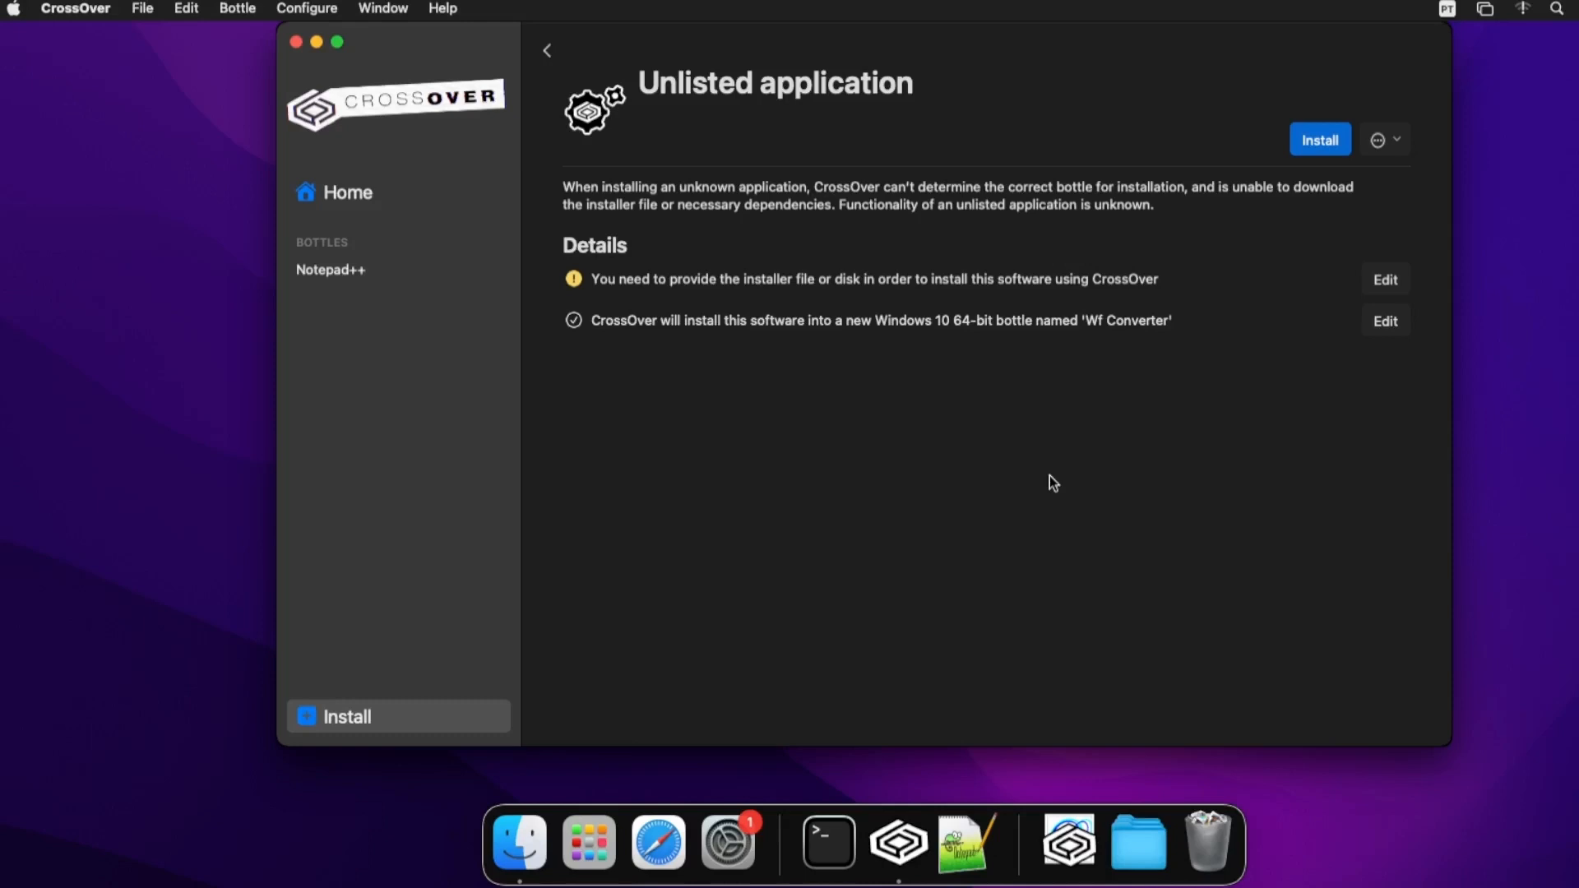
- Choose Downloads/WfConverter/64/WfConverter.exe as the unlisted application's installer
left_click(1384, 292)
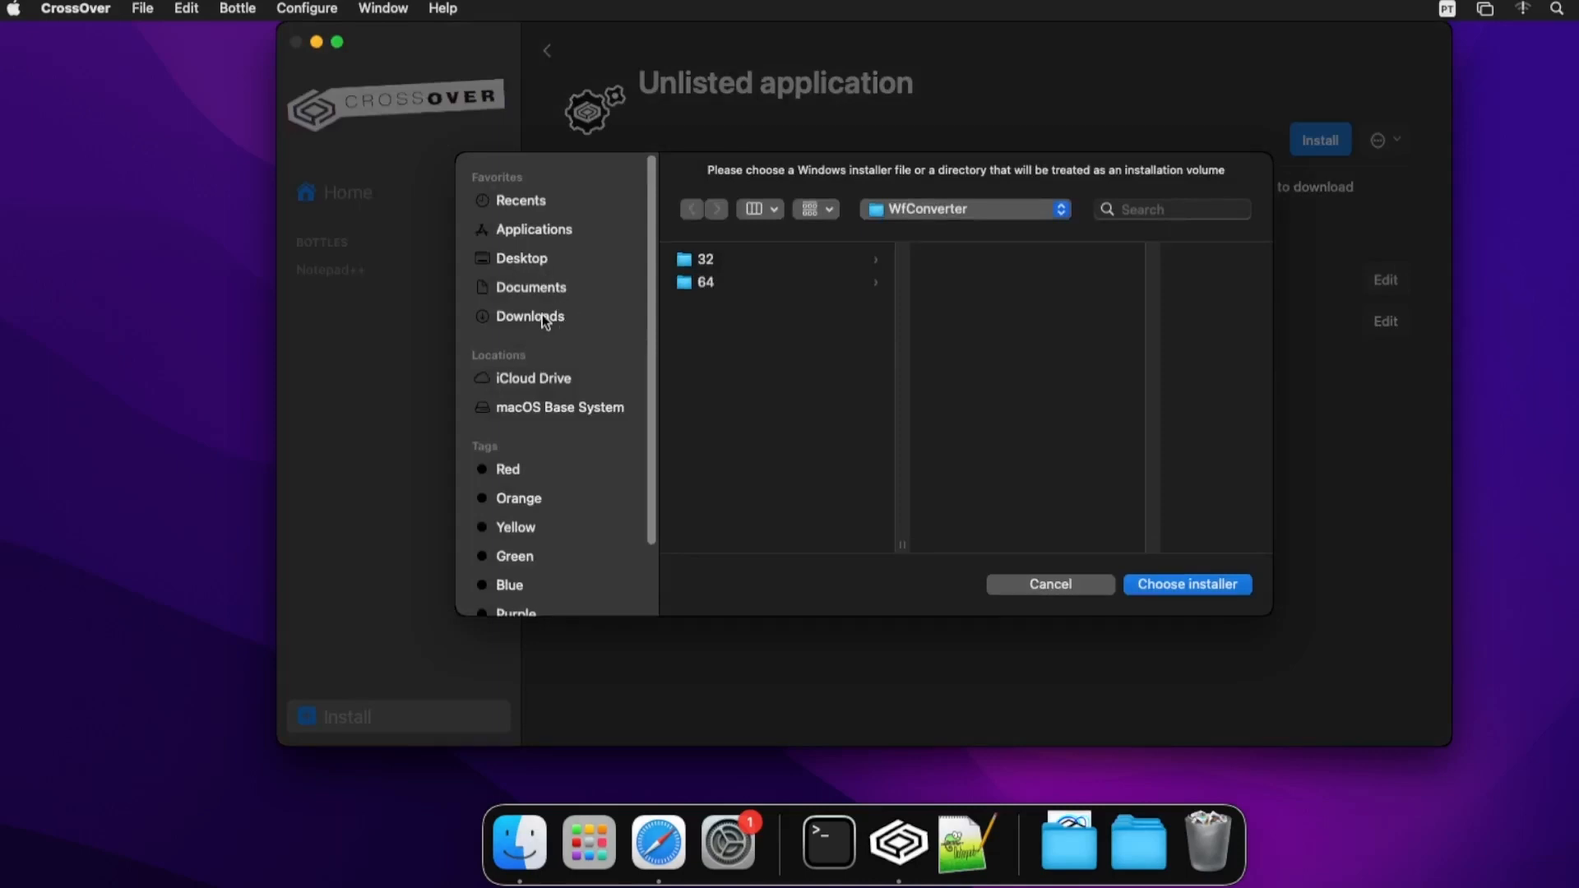
left_click(541, 315)
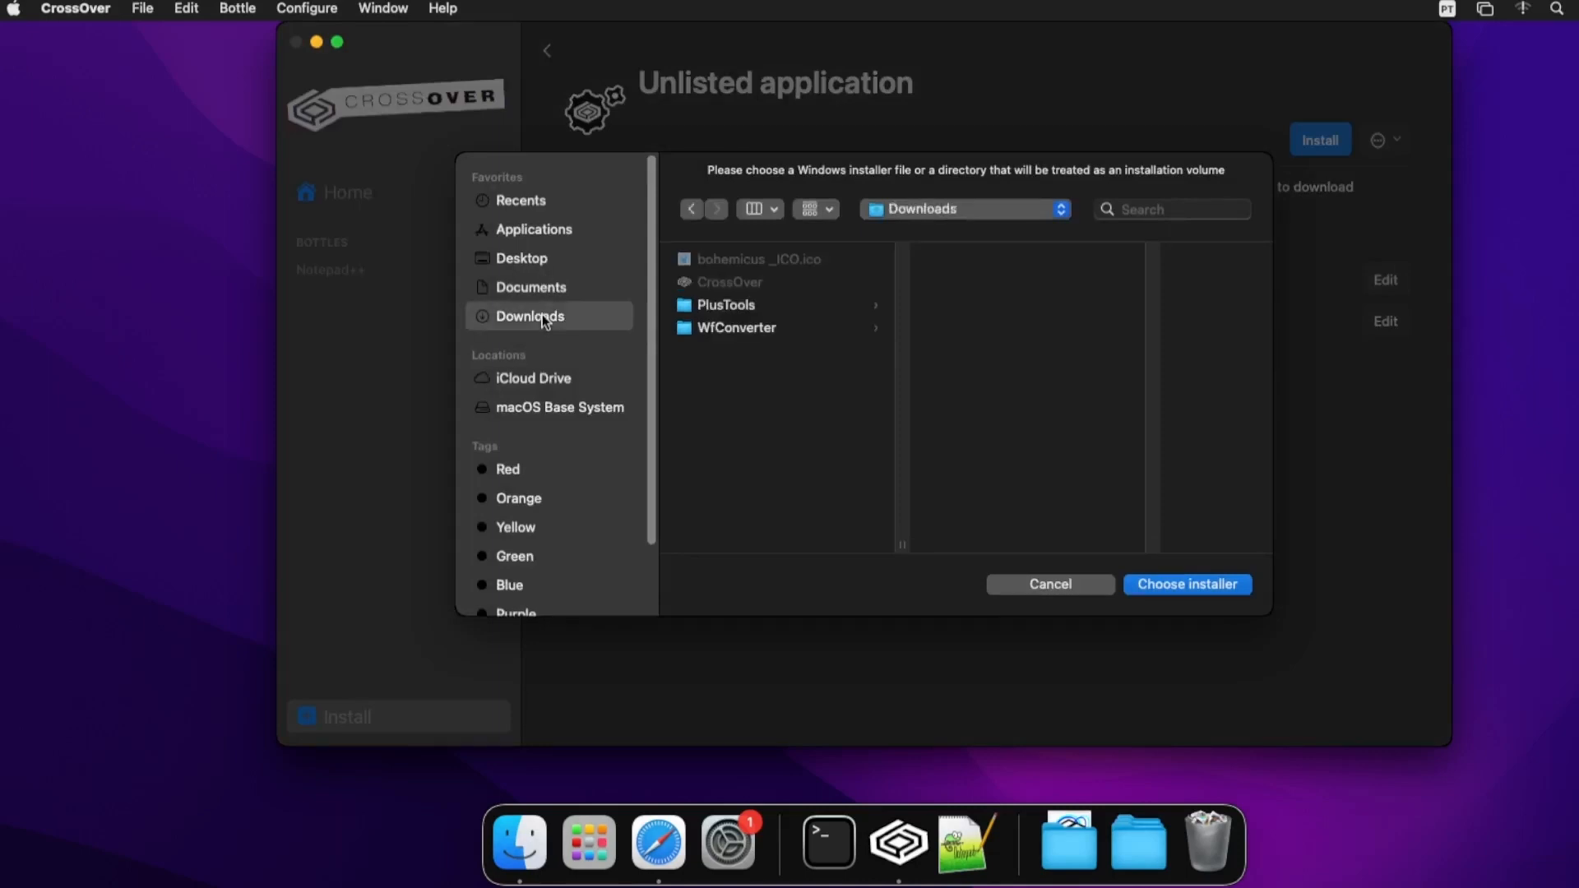
left_click(745, 329)
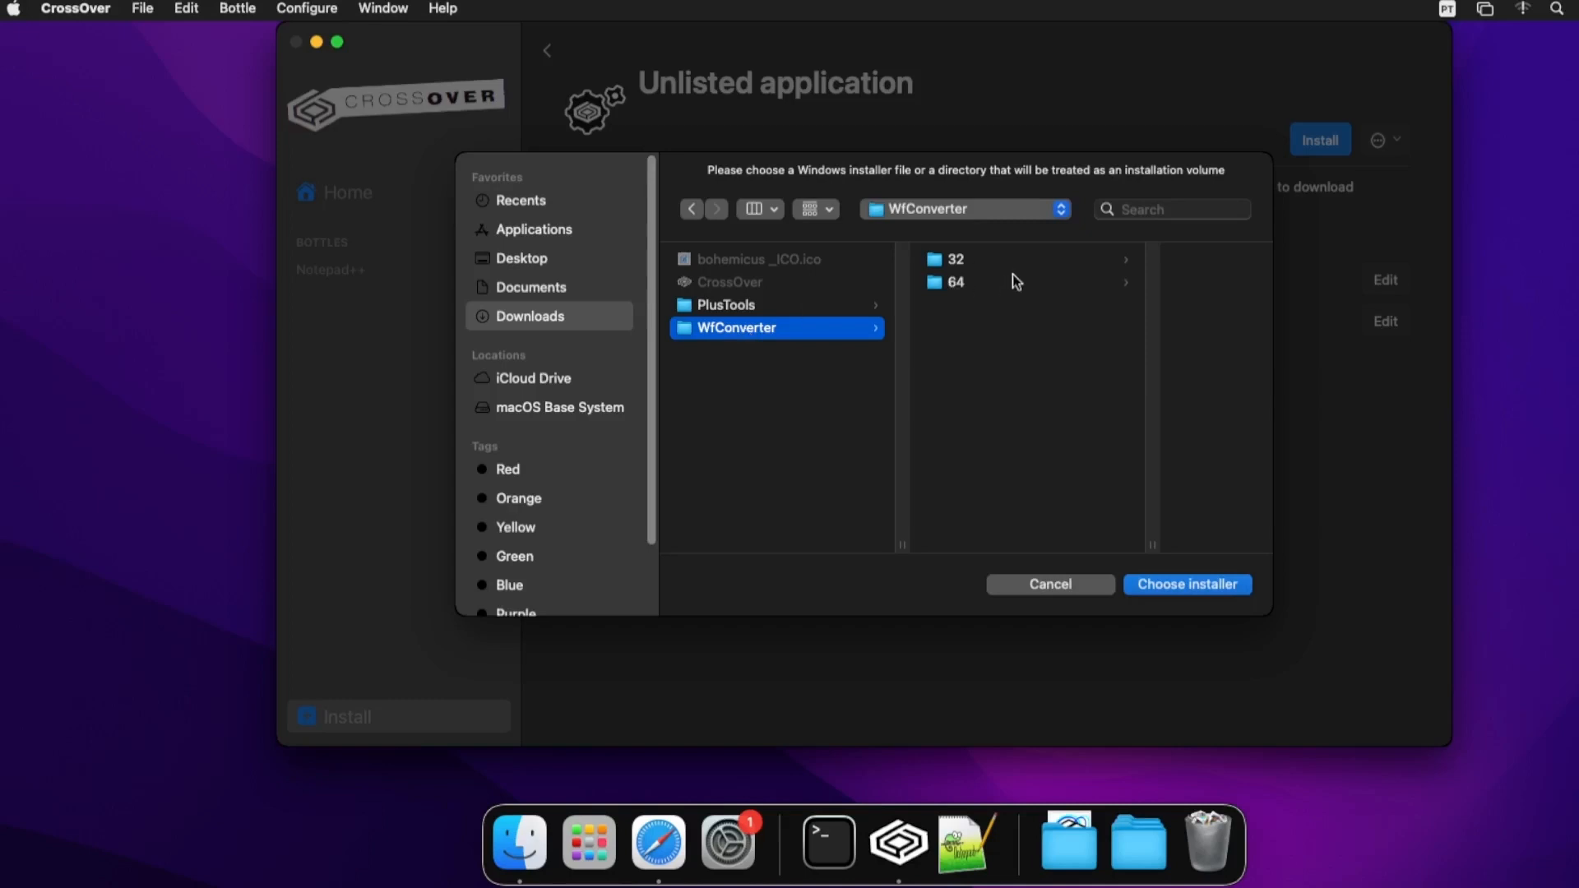
left_click(981, 286)
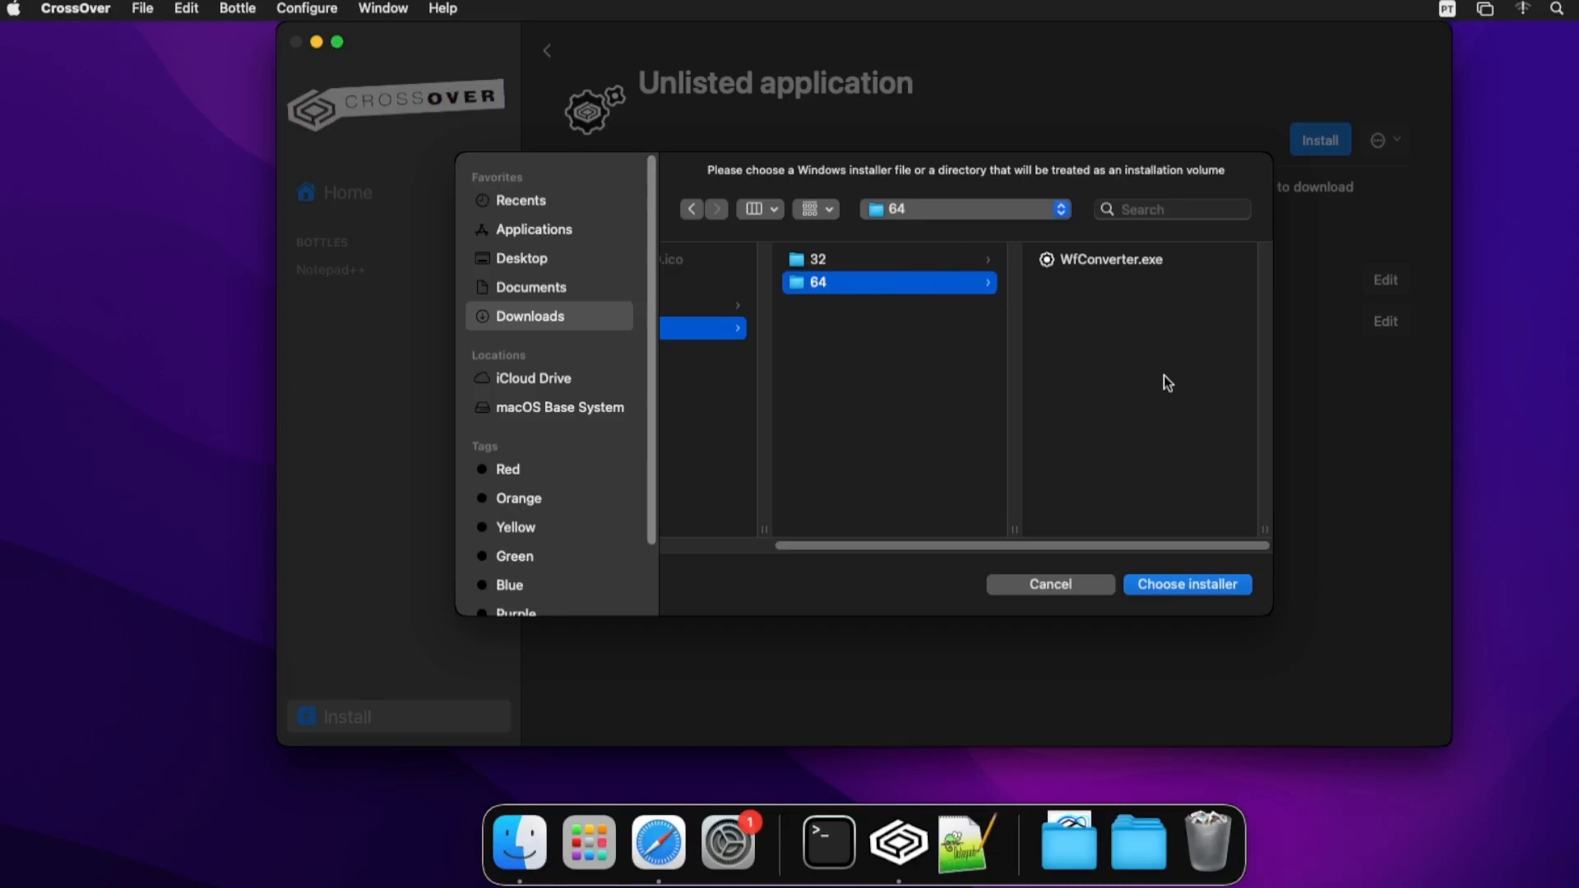
left_click(1104, 259)
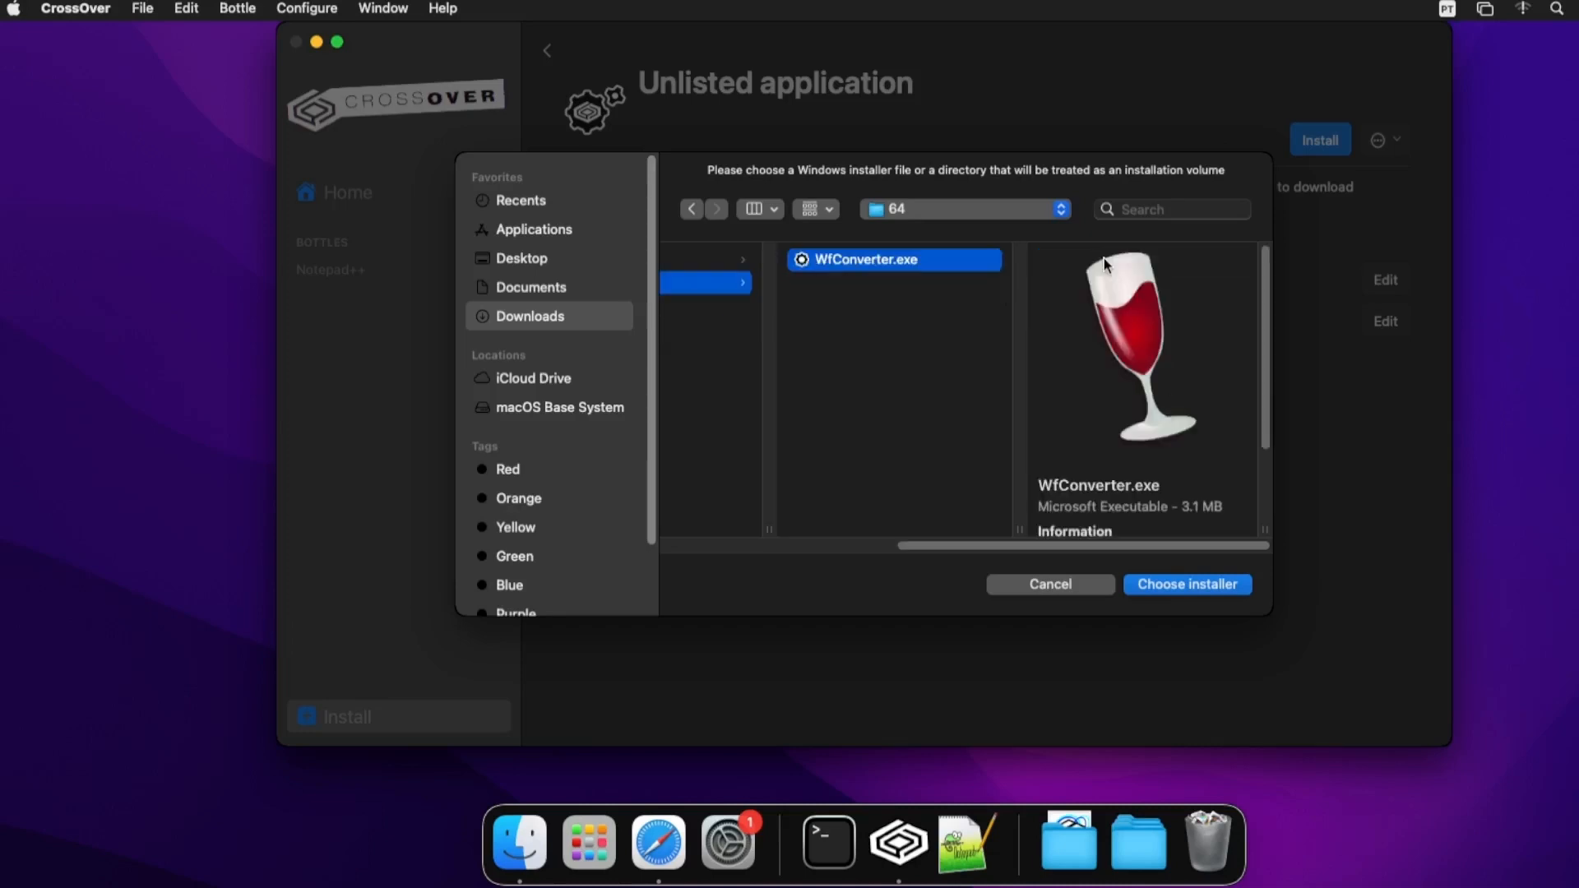
left_click(1201, 586)
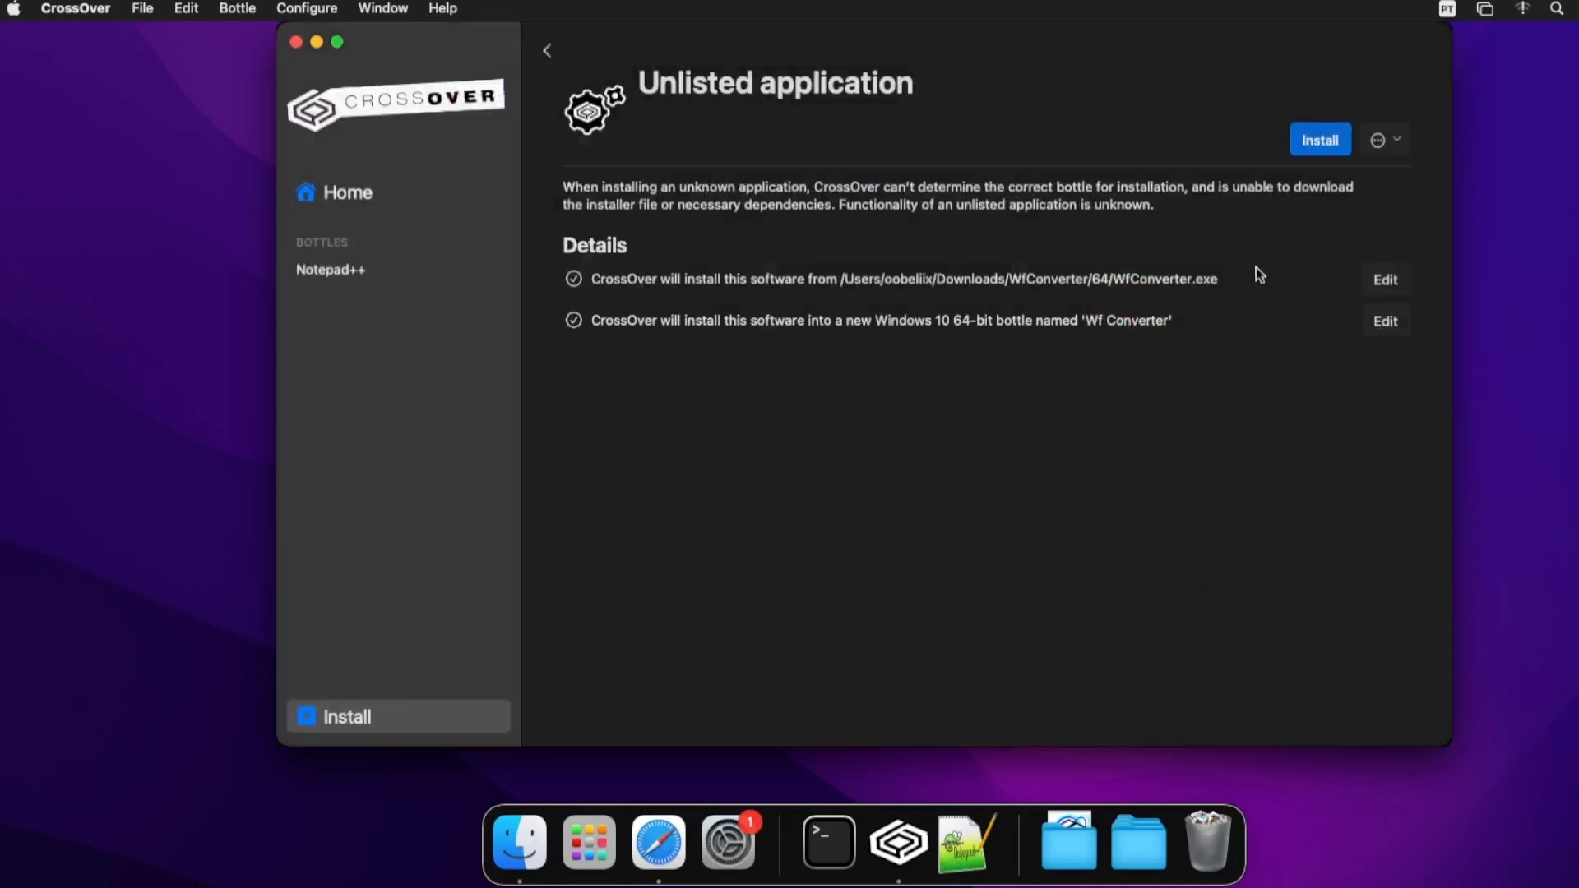
- Run the WfConverter install, allow network volume access, and browse its input dialog to Users > home > Desktop
left_click(1321, 142)
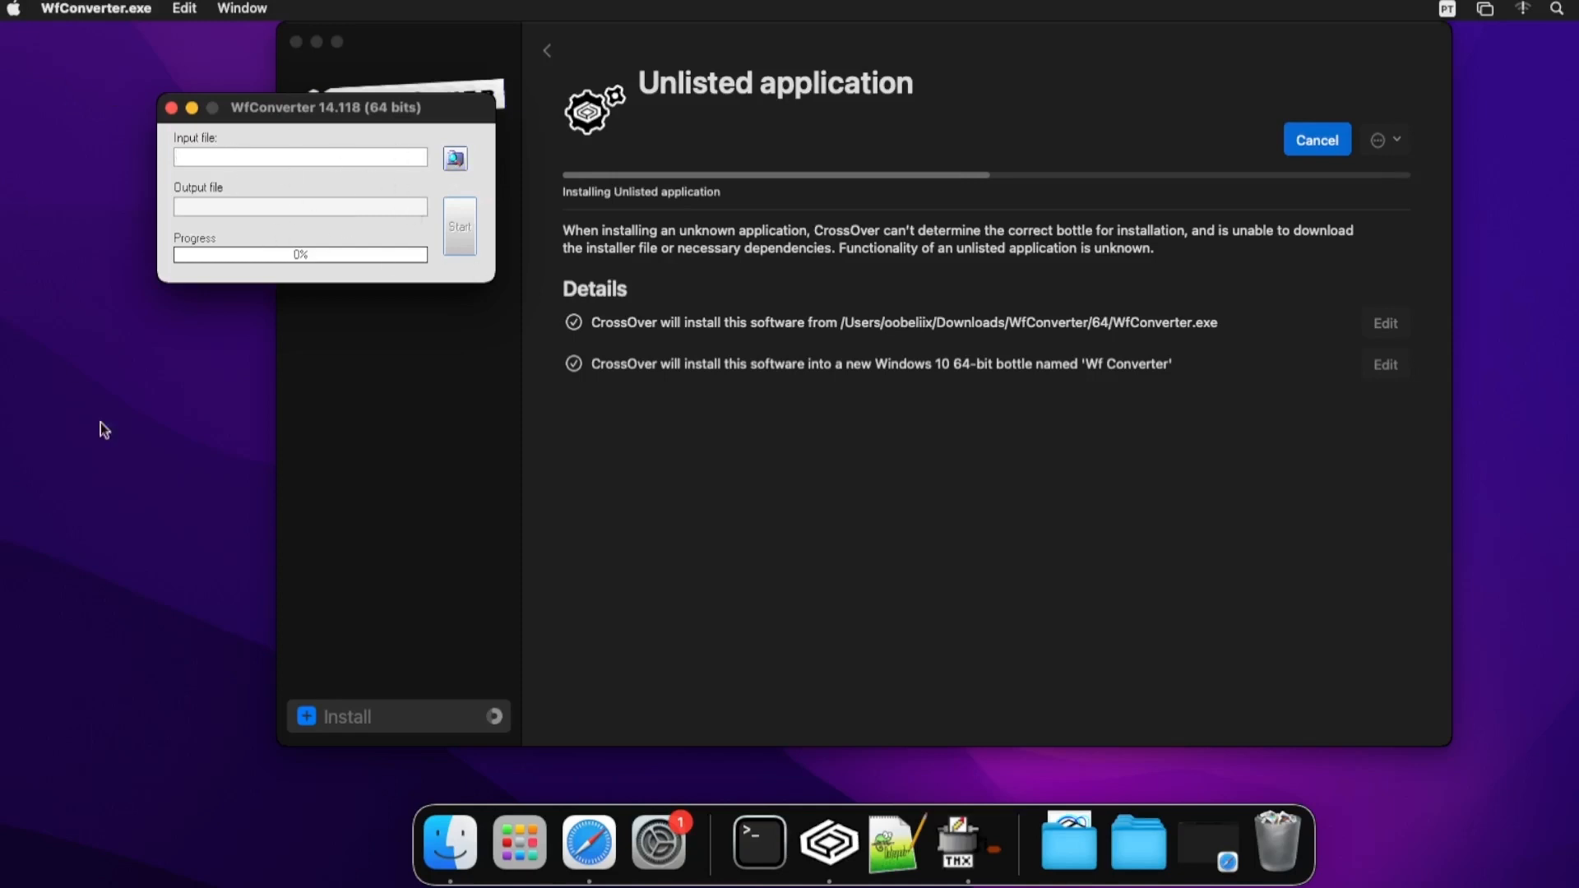
left_click(456, 159)
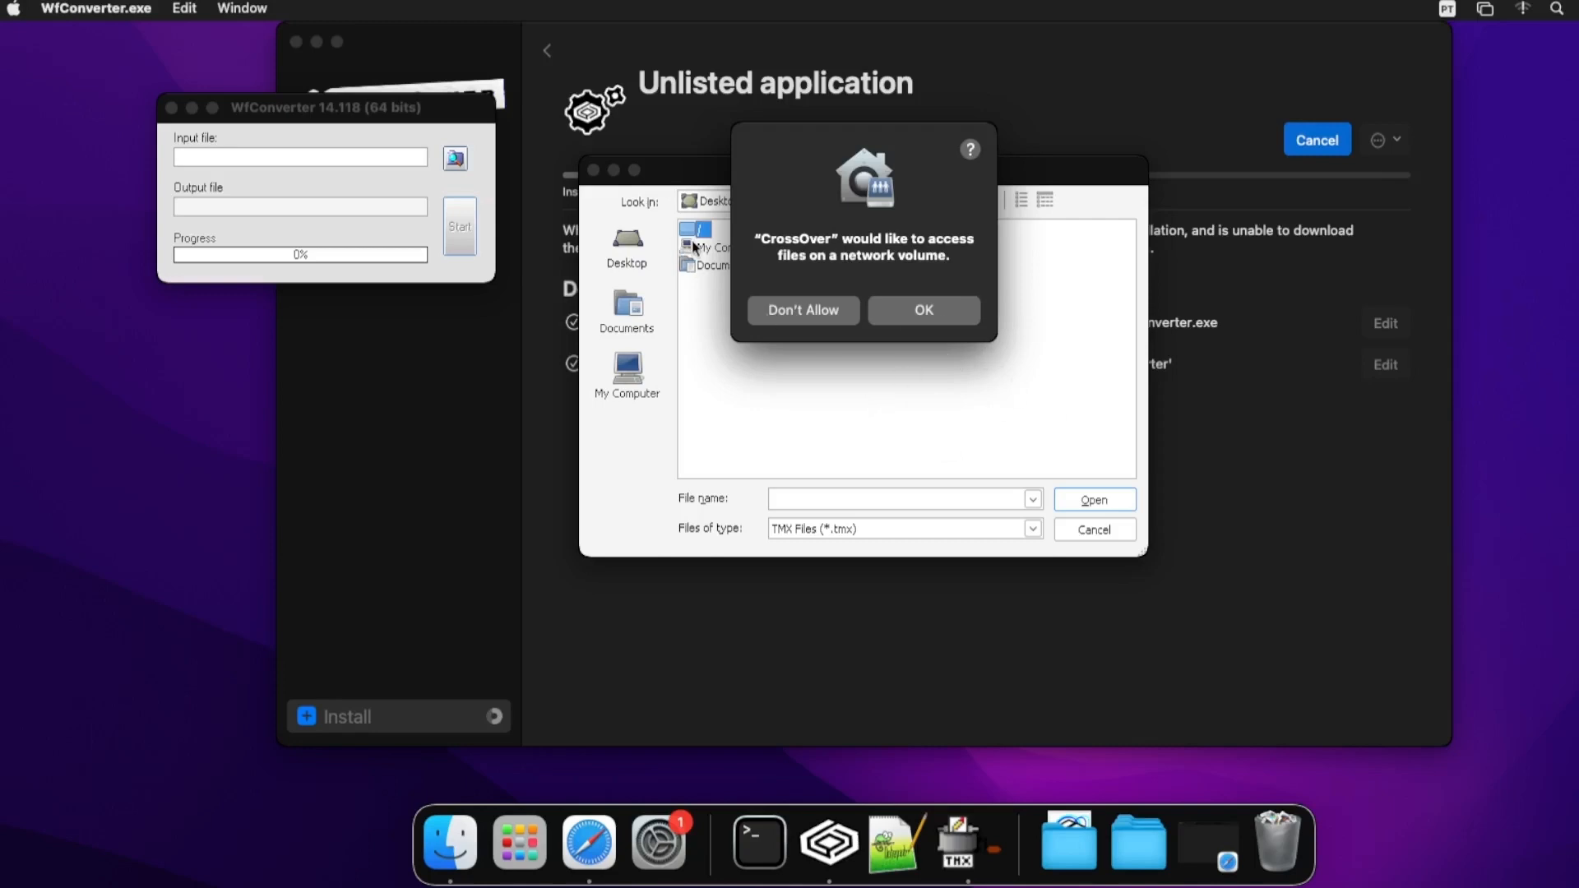
left_click(931, 322)
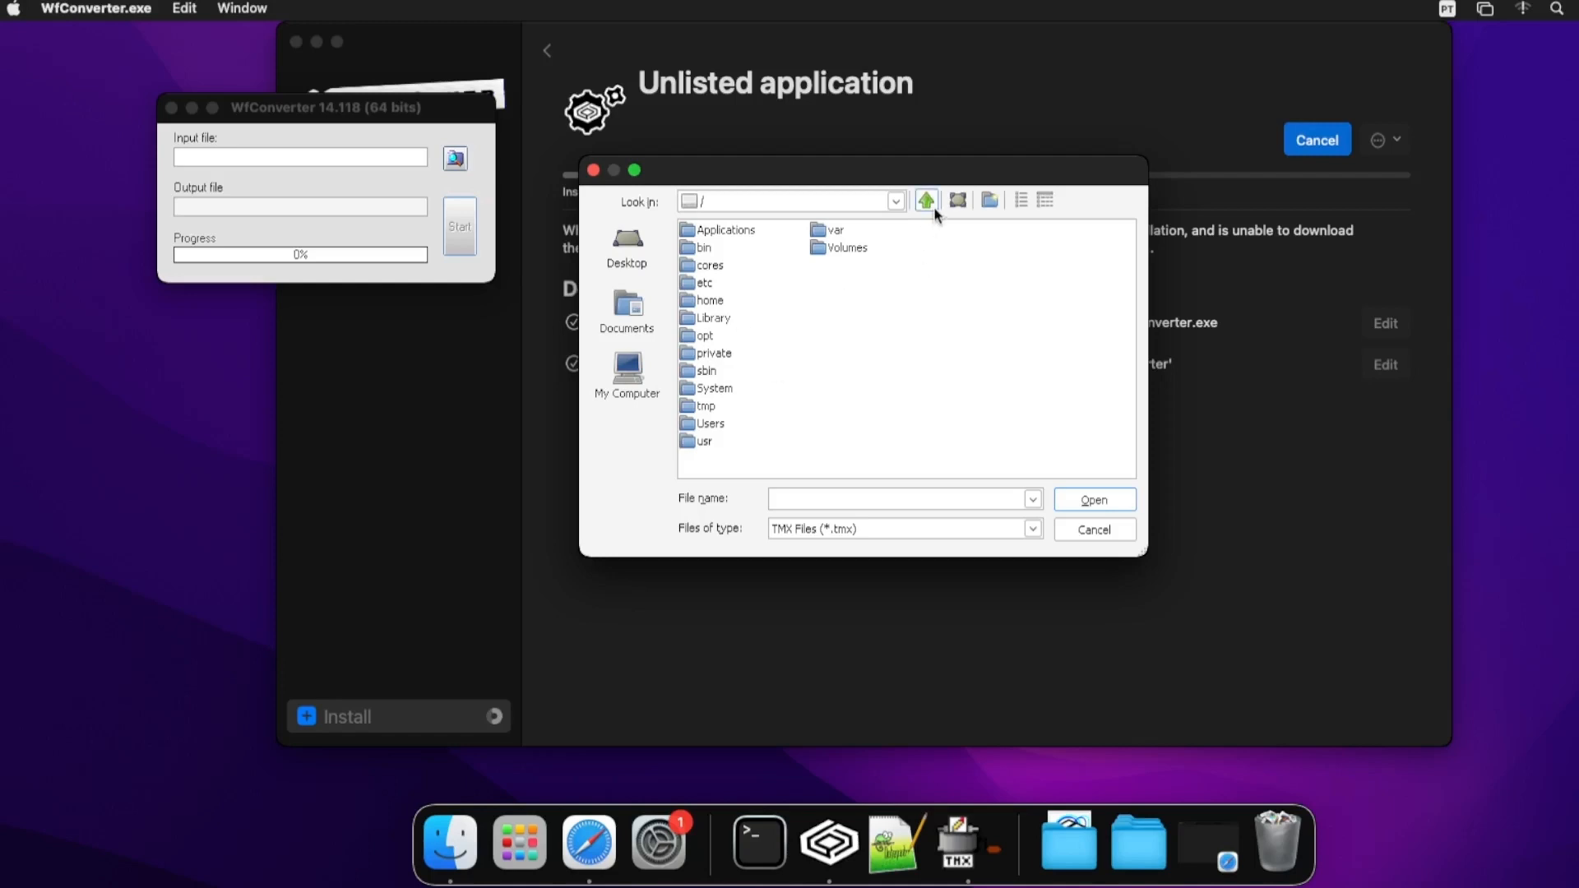
left_click(711, 426)
double_click(712, 426)
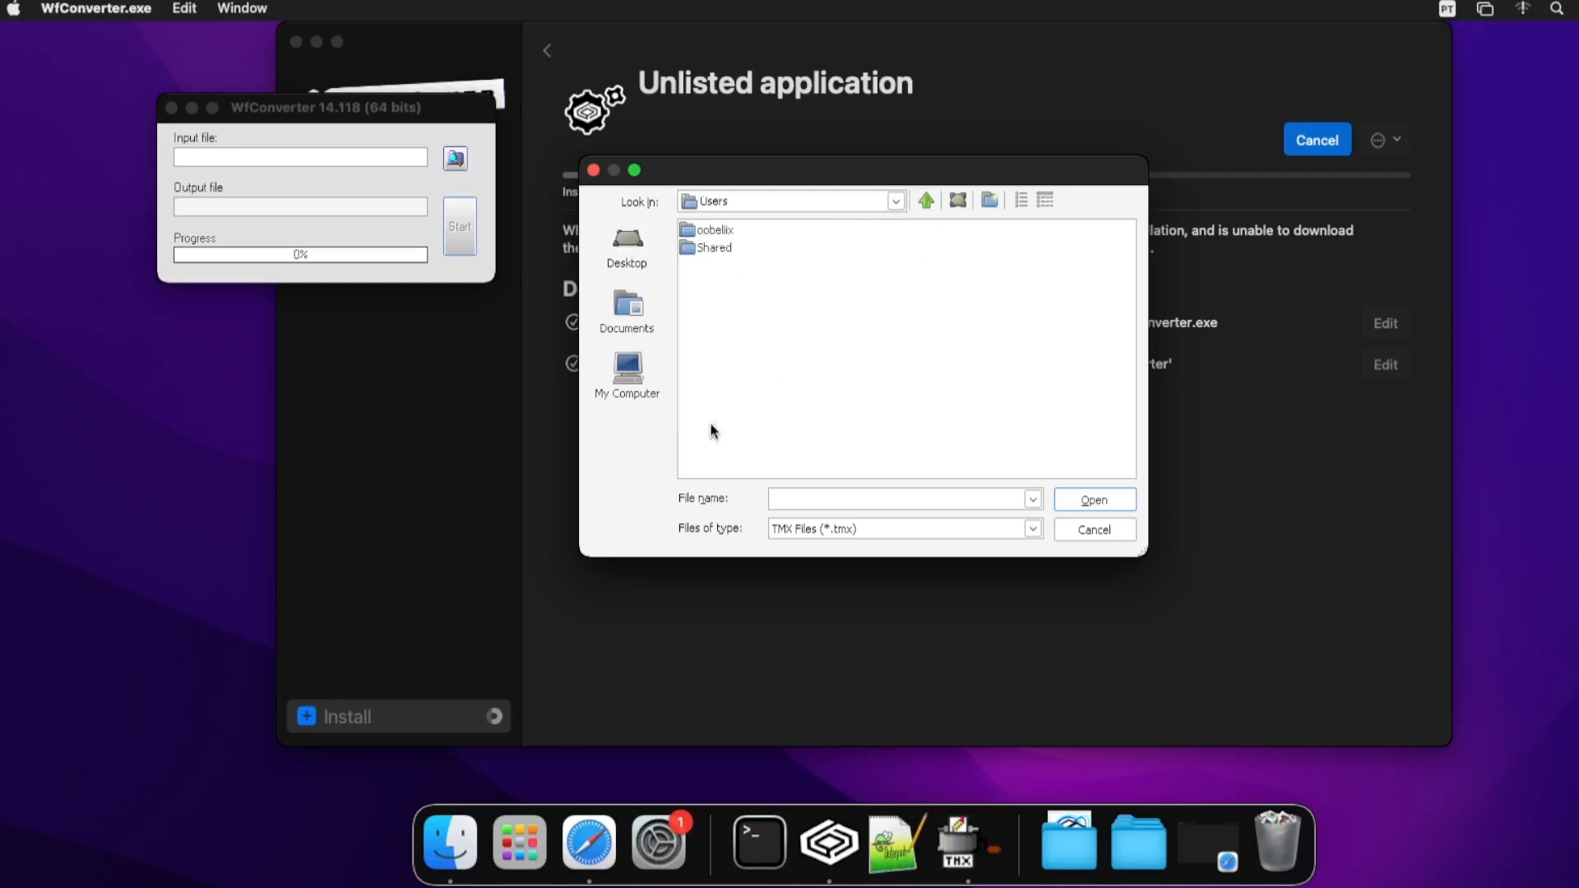
double_click(713, 231)
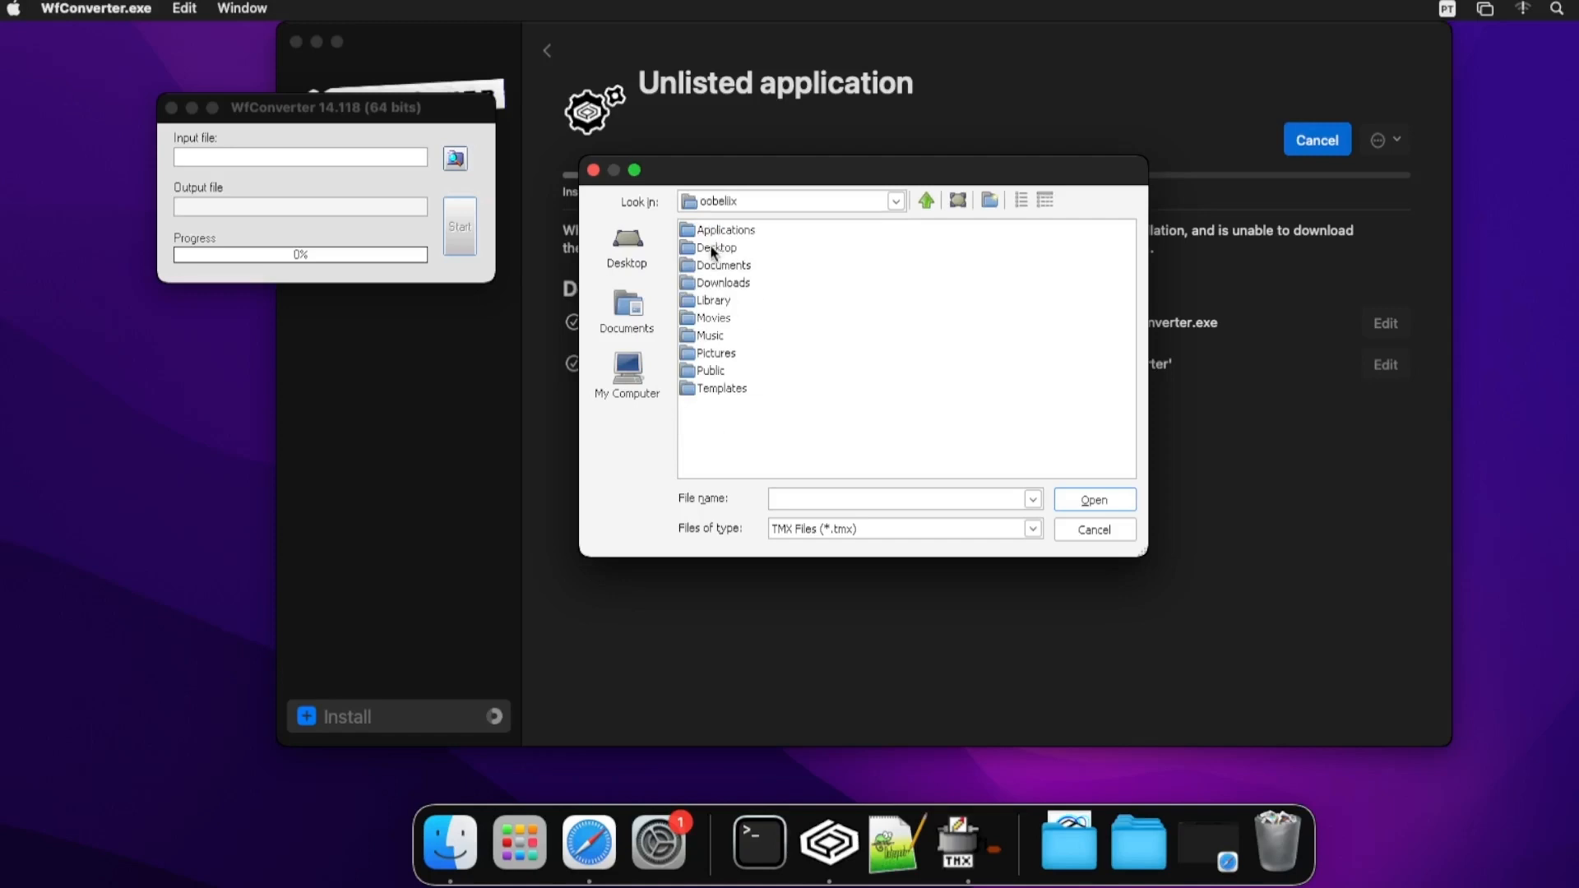
double_click(712, 248)
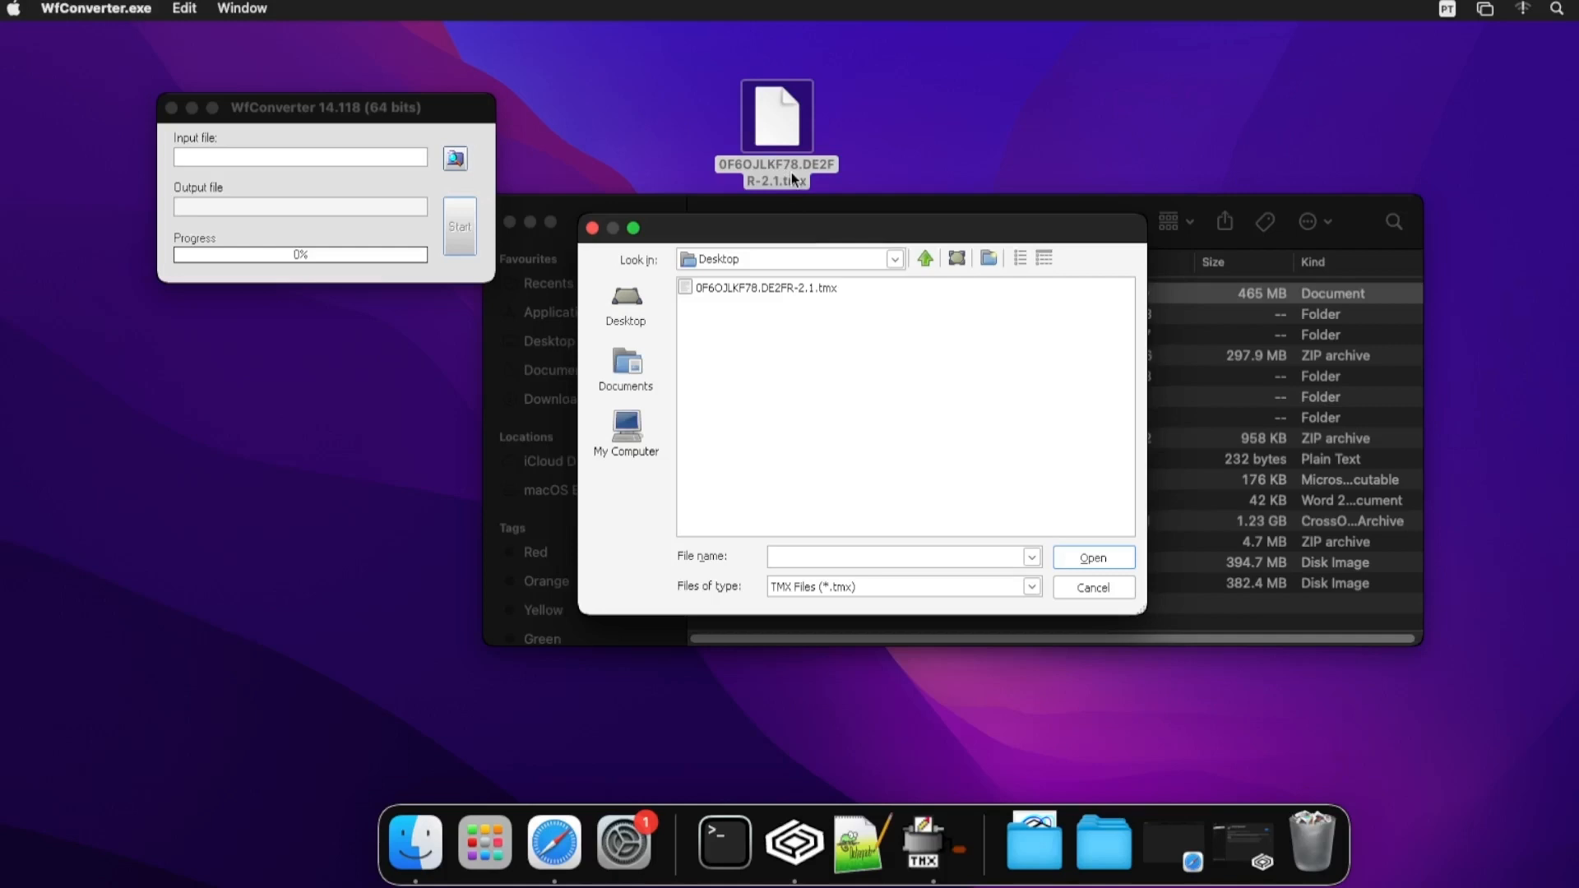
- Load the Desktop .tmx termbase and convert it to 0F6OJLKF78.DE2FR-2.1.txt, 1,124,535 items
left_click(758, 288)
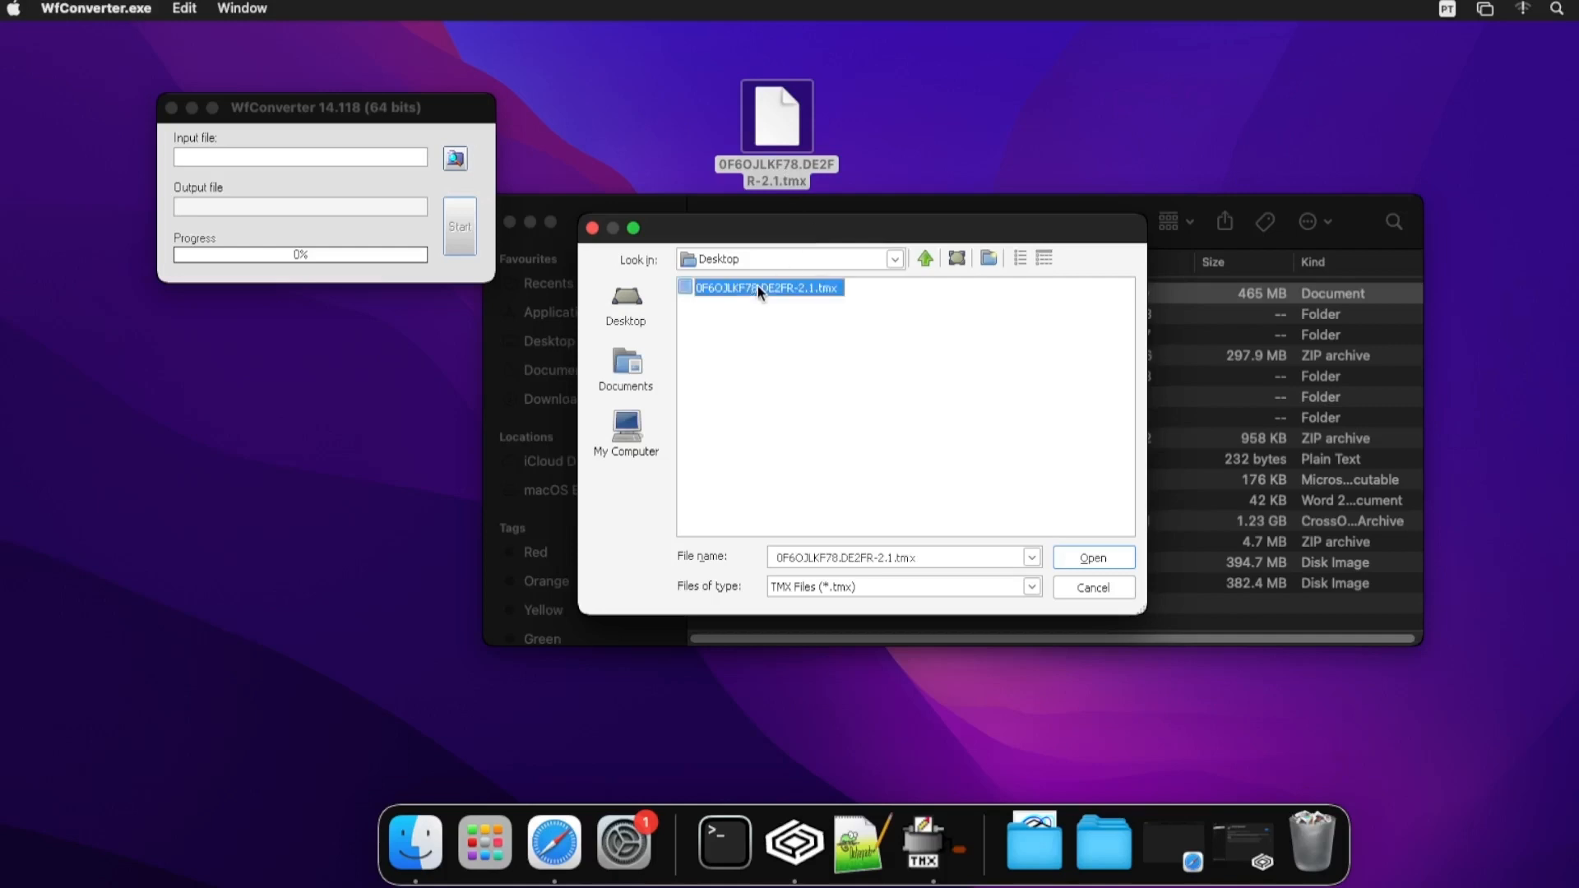
left_click(1087, 558)
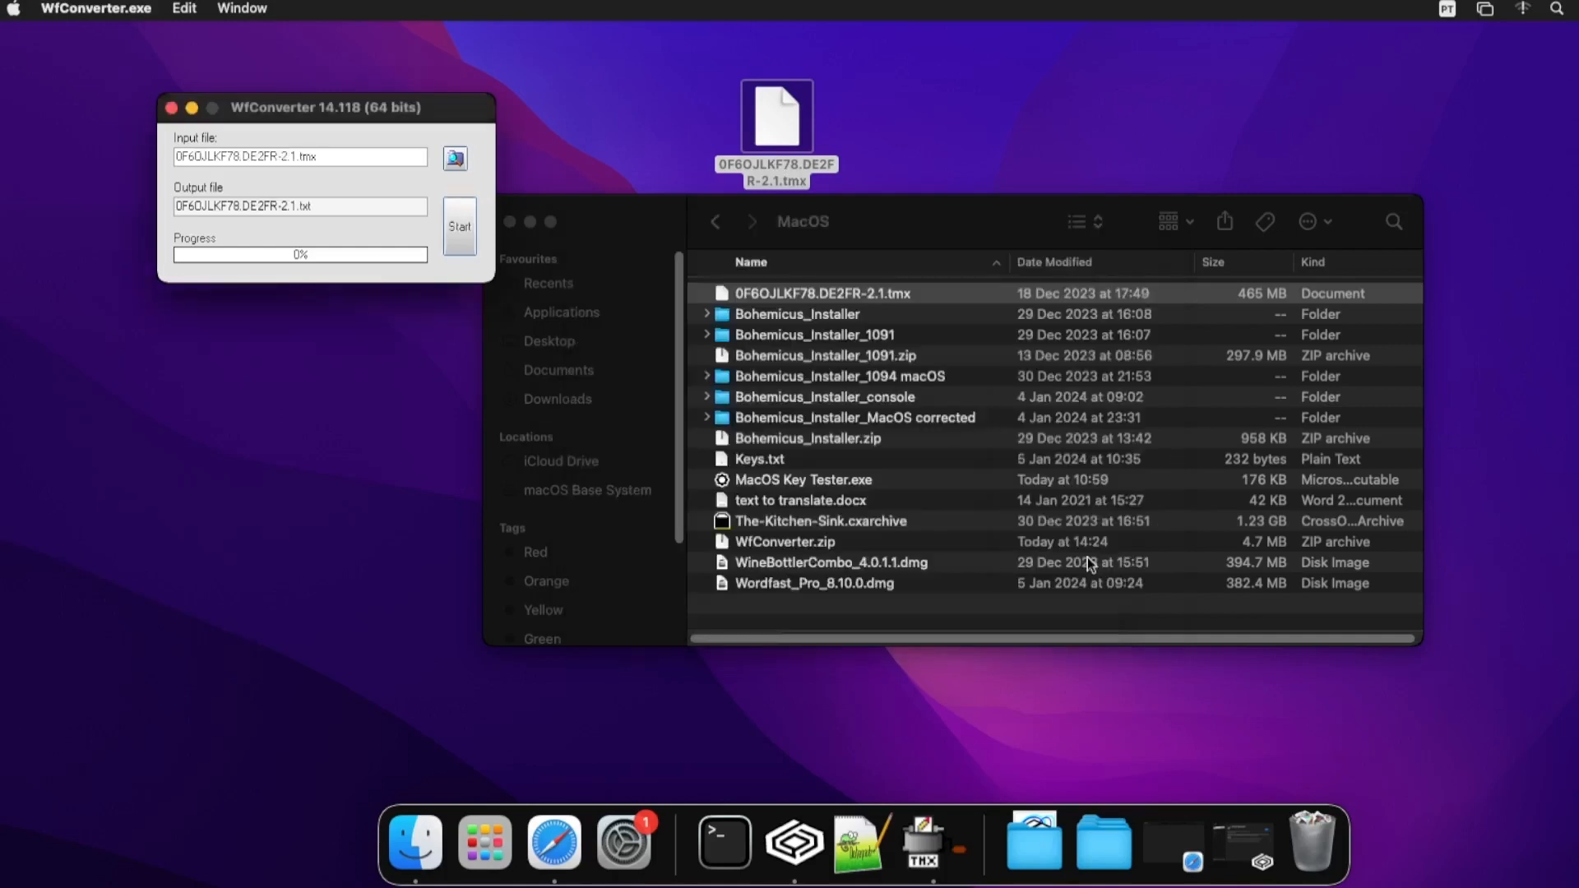
left_click(460, 235)
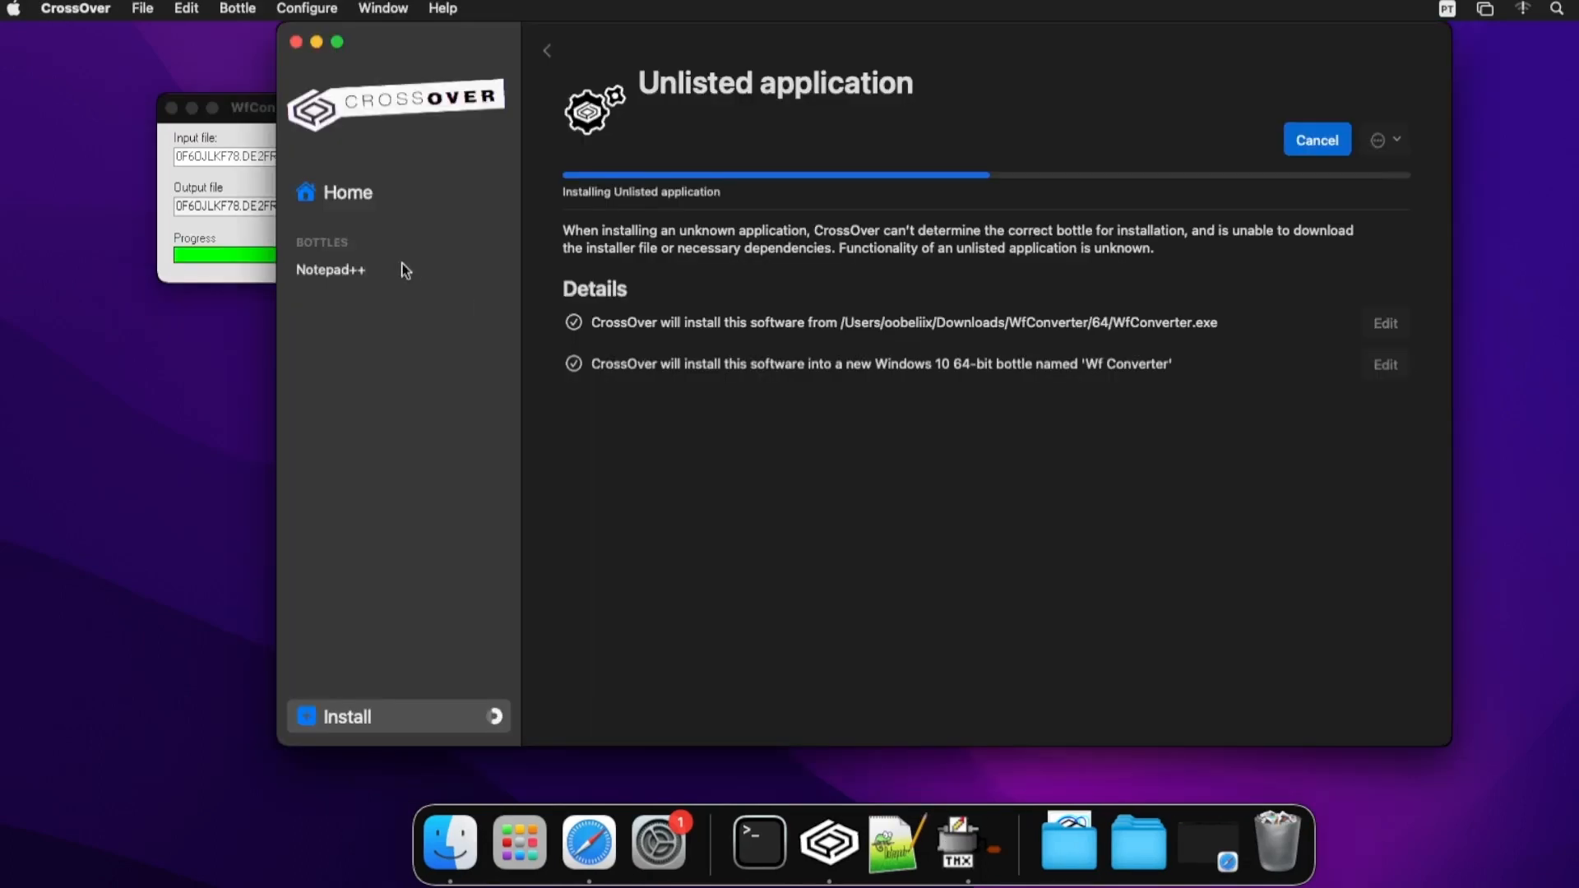
left_click(245, 120)
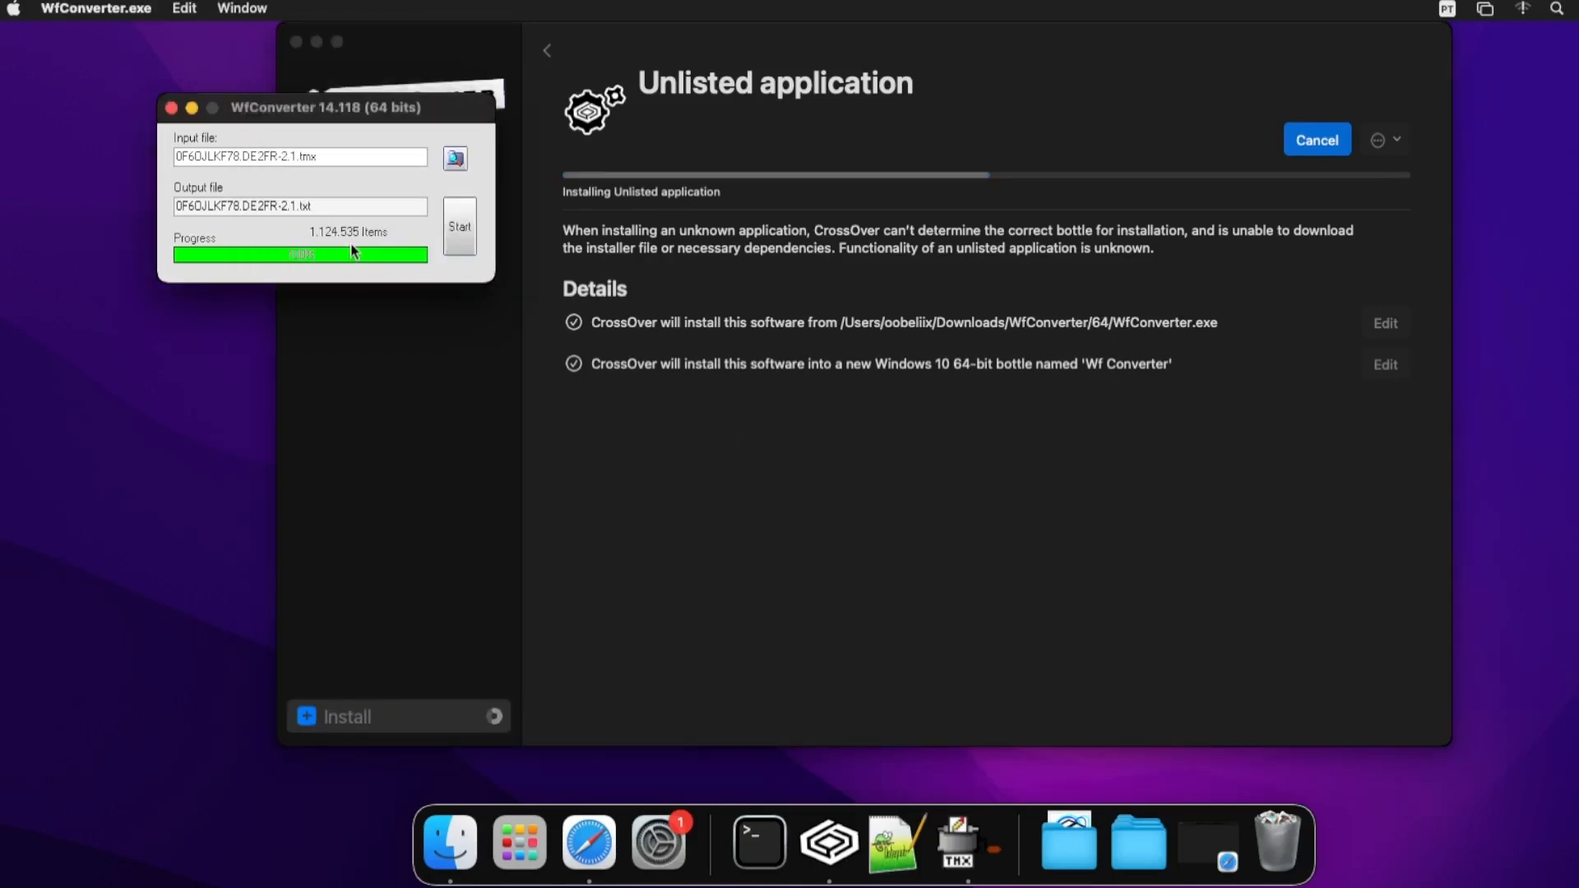
left_click(421, 45)
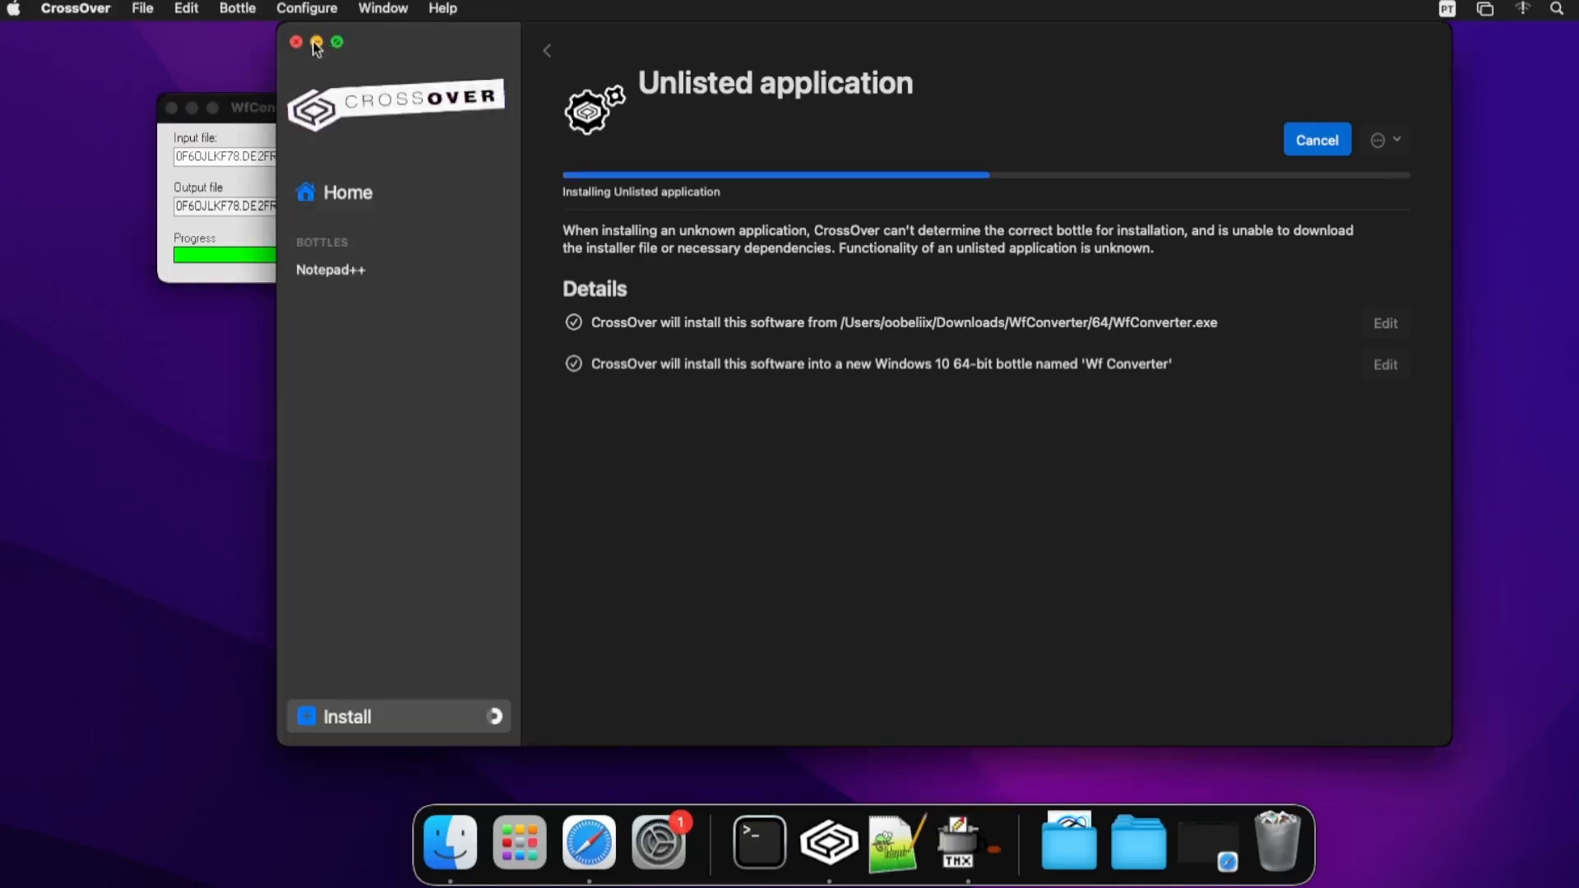
left_click(245, 226)
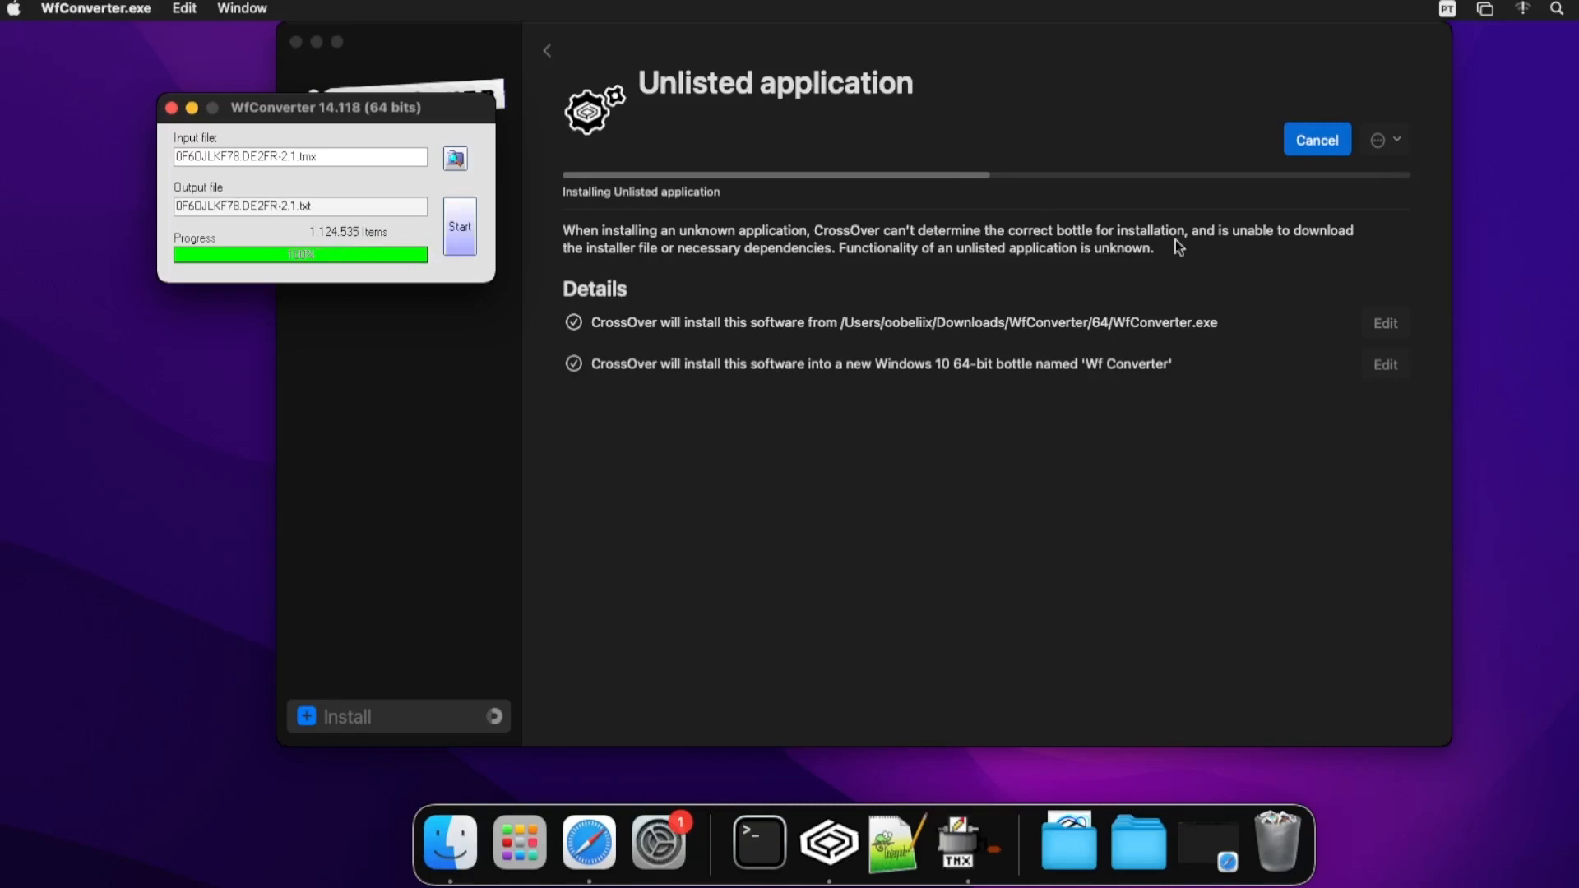
key("super+Tab")
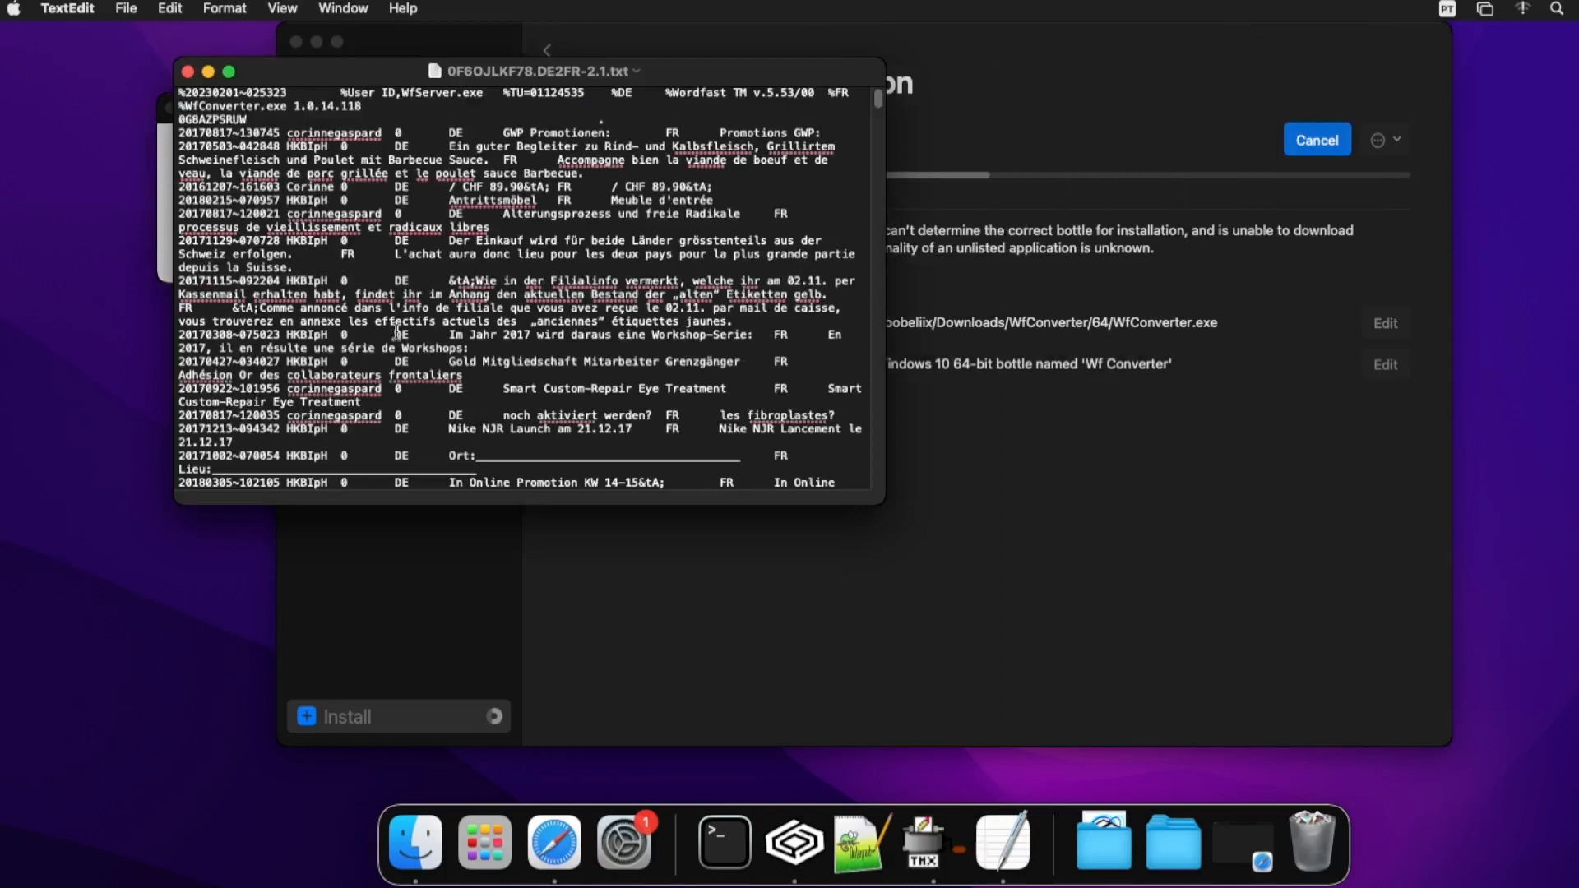
- Quit TextEdit from its application menu
left_click(70, 10)
left_click(134, 220)
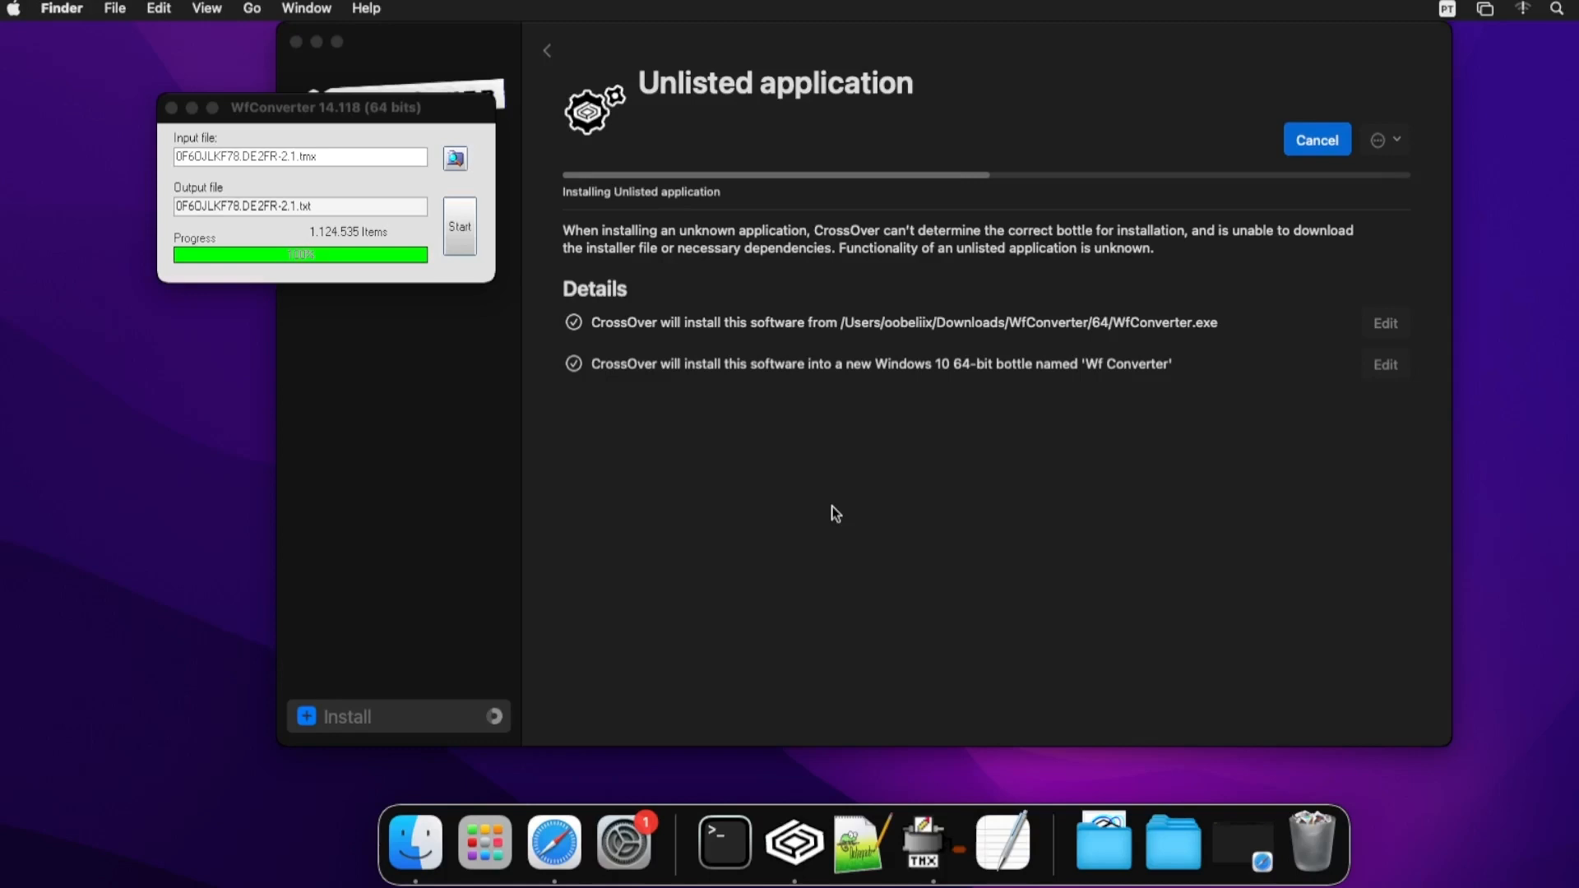
- Close the finished WfConverter window so CrossOver completes the Windows 10 64-bit Wf Converter bottle
left_click_drag(399, 116, 474, 397)
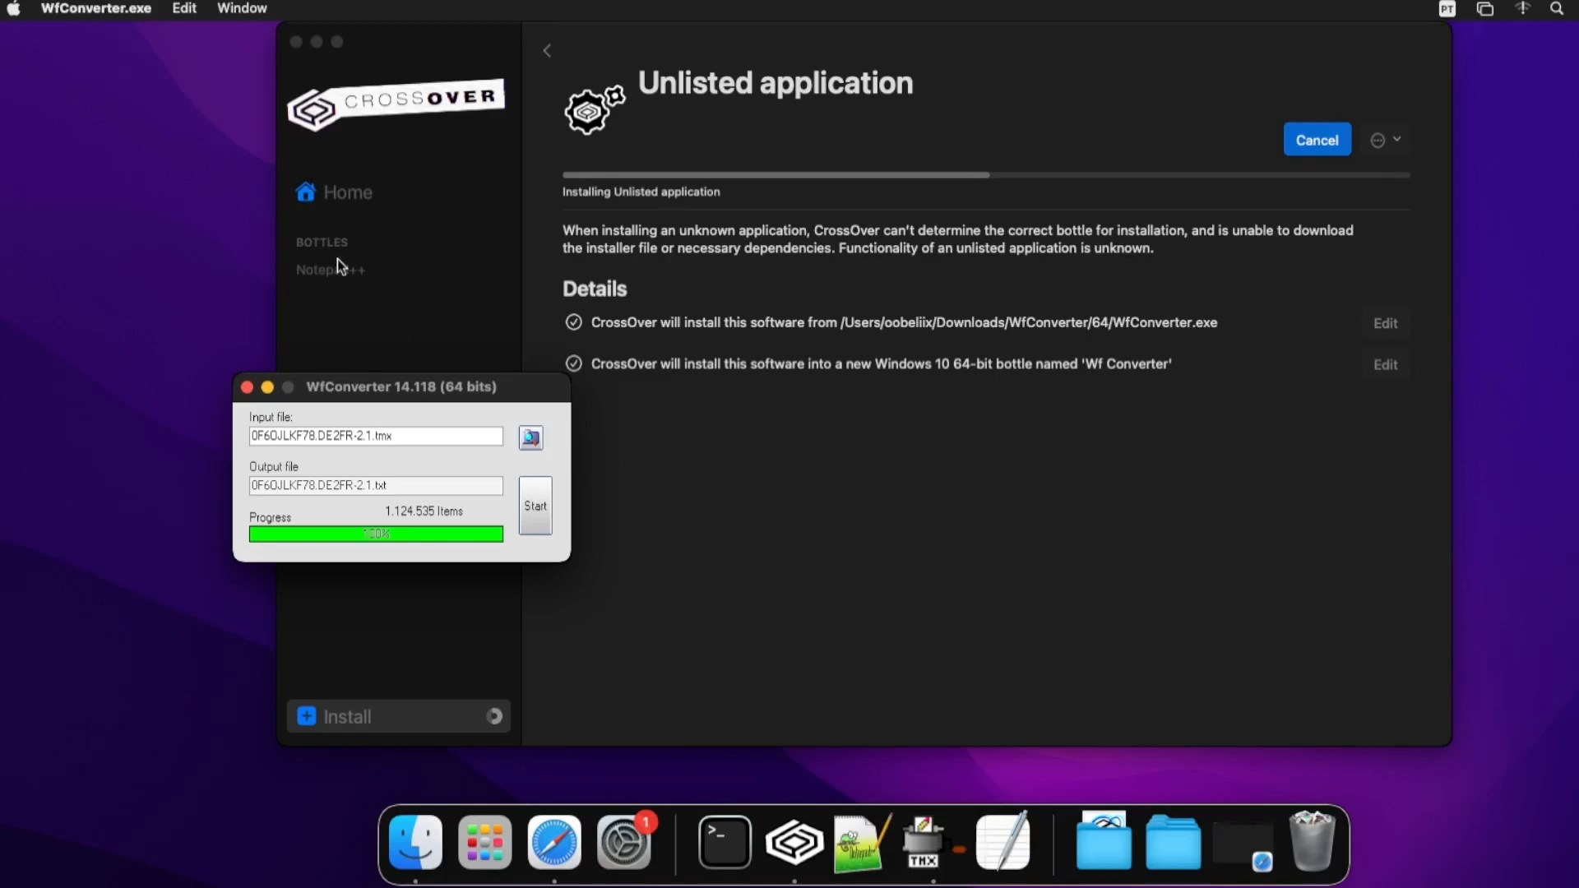
left_click(950, 161)
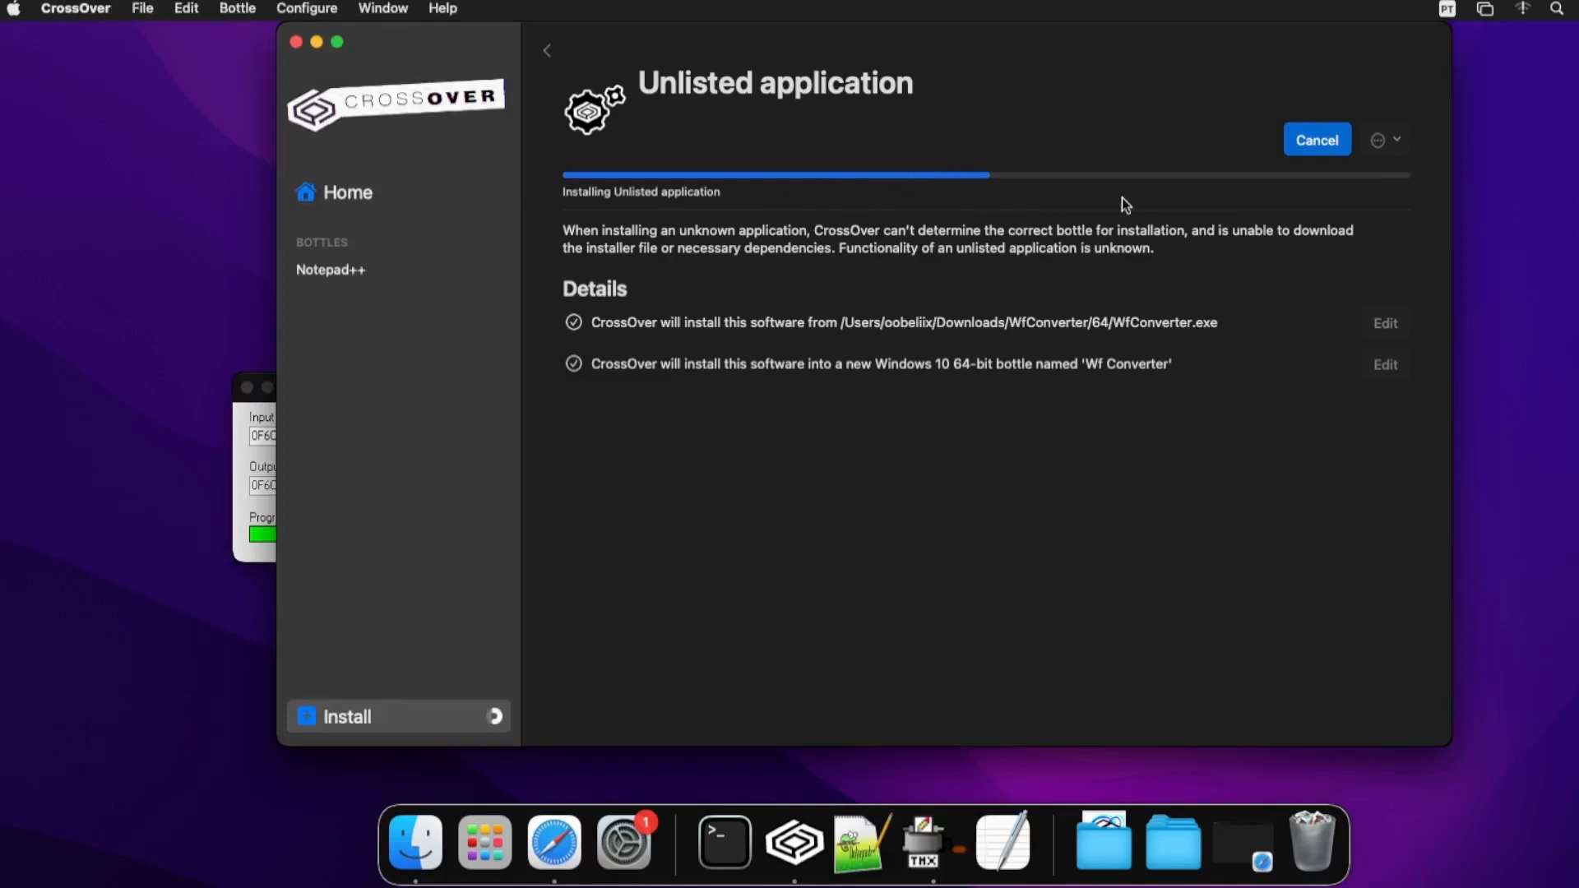
left_click(248, 443)
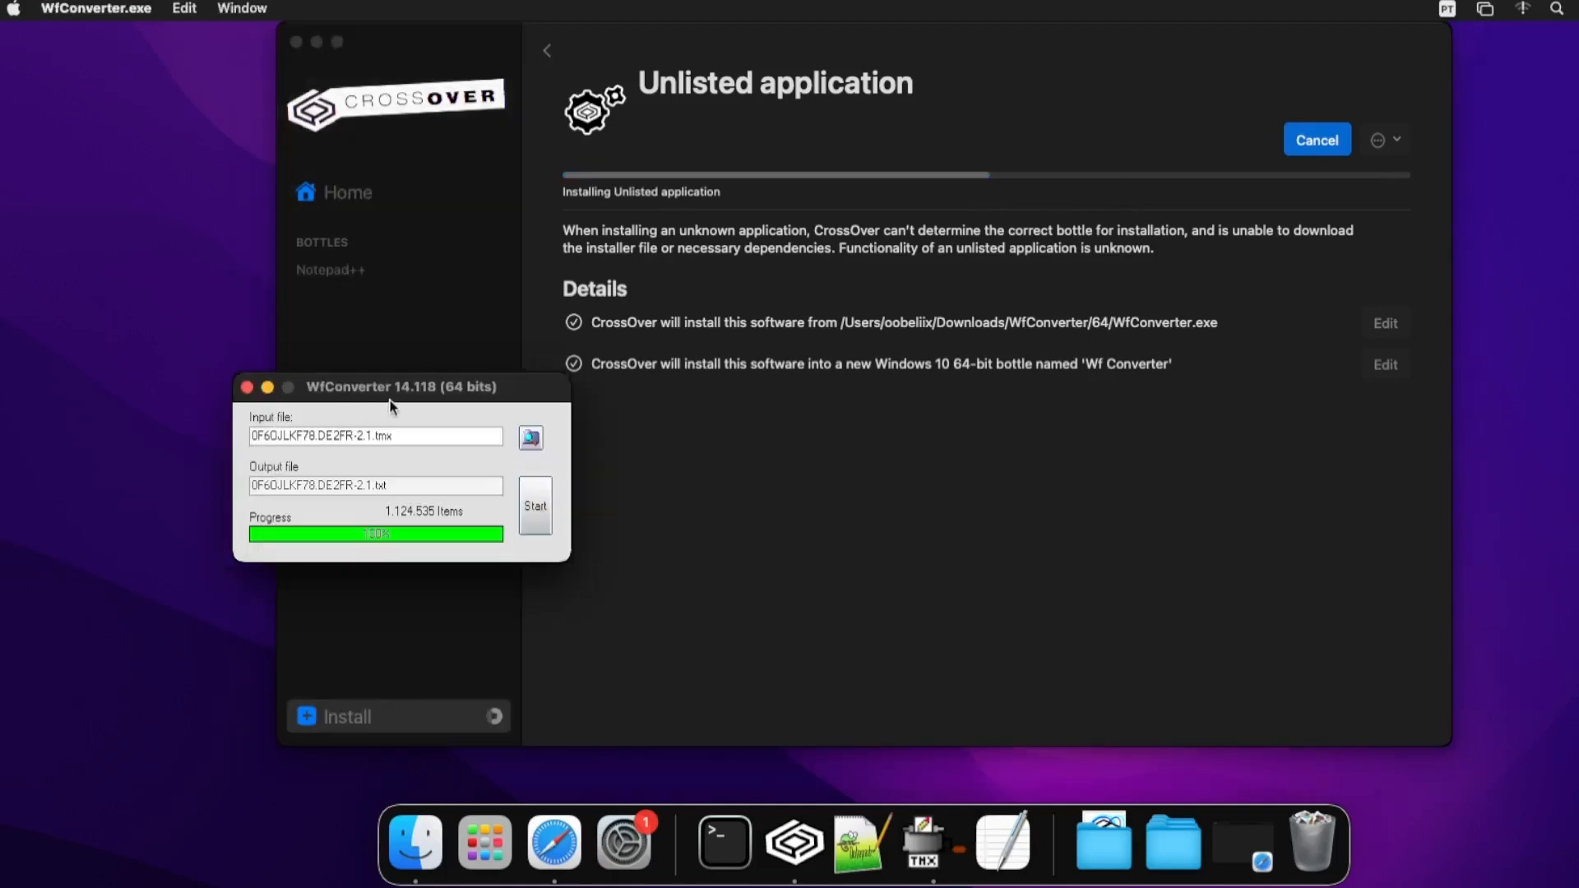
left_click_drag(404, 400, 211, 279)
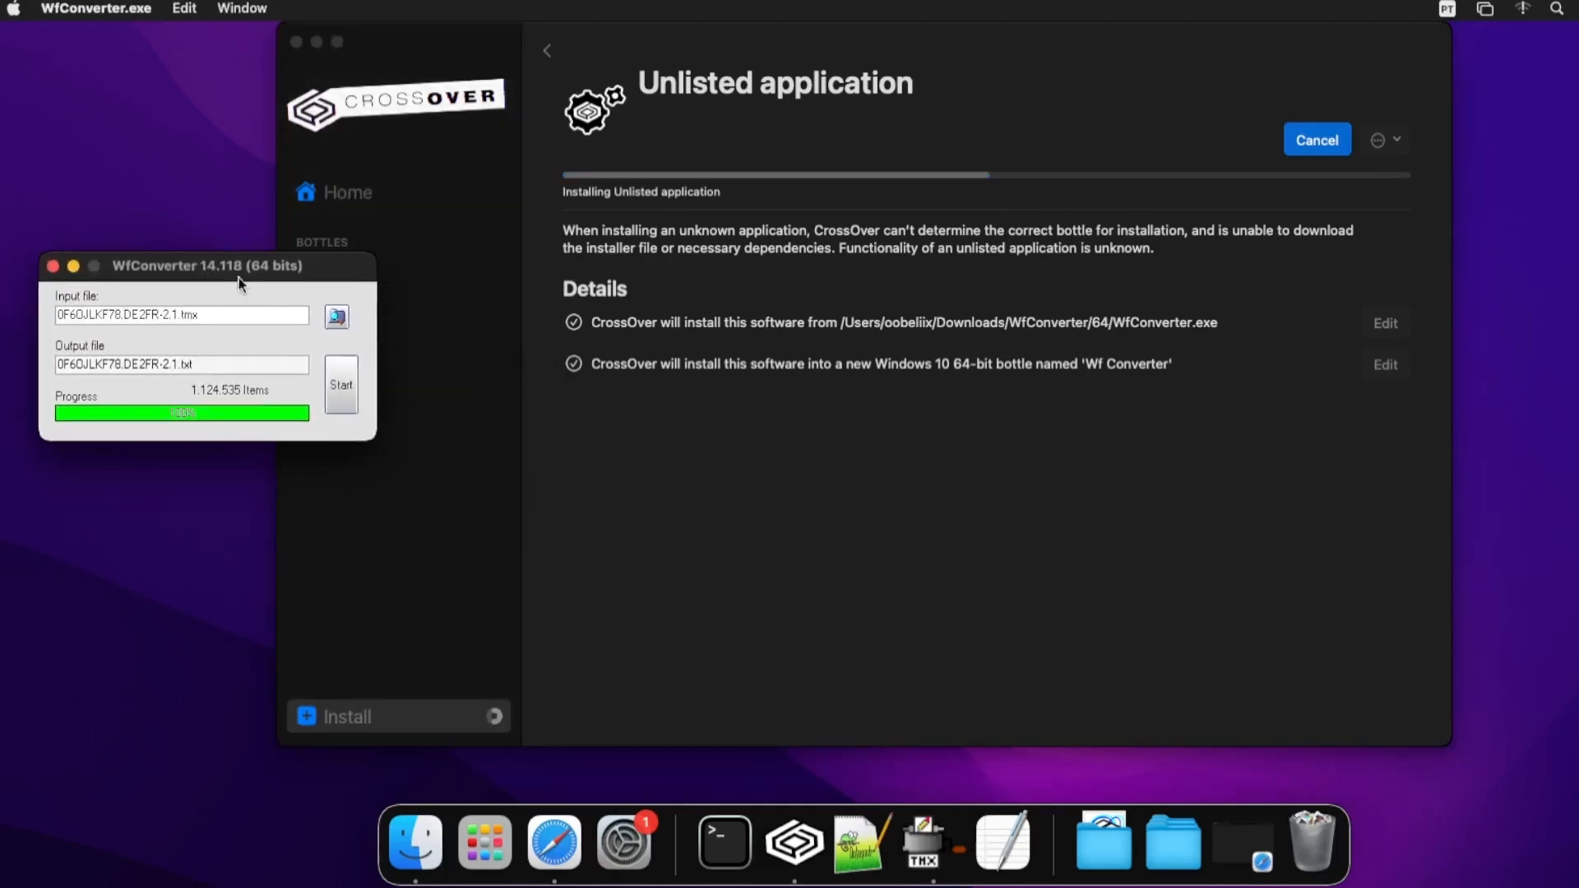
left_click(52, 267)
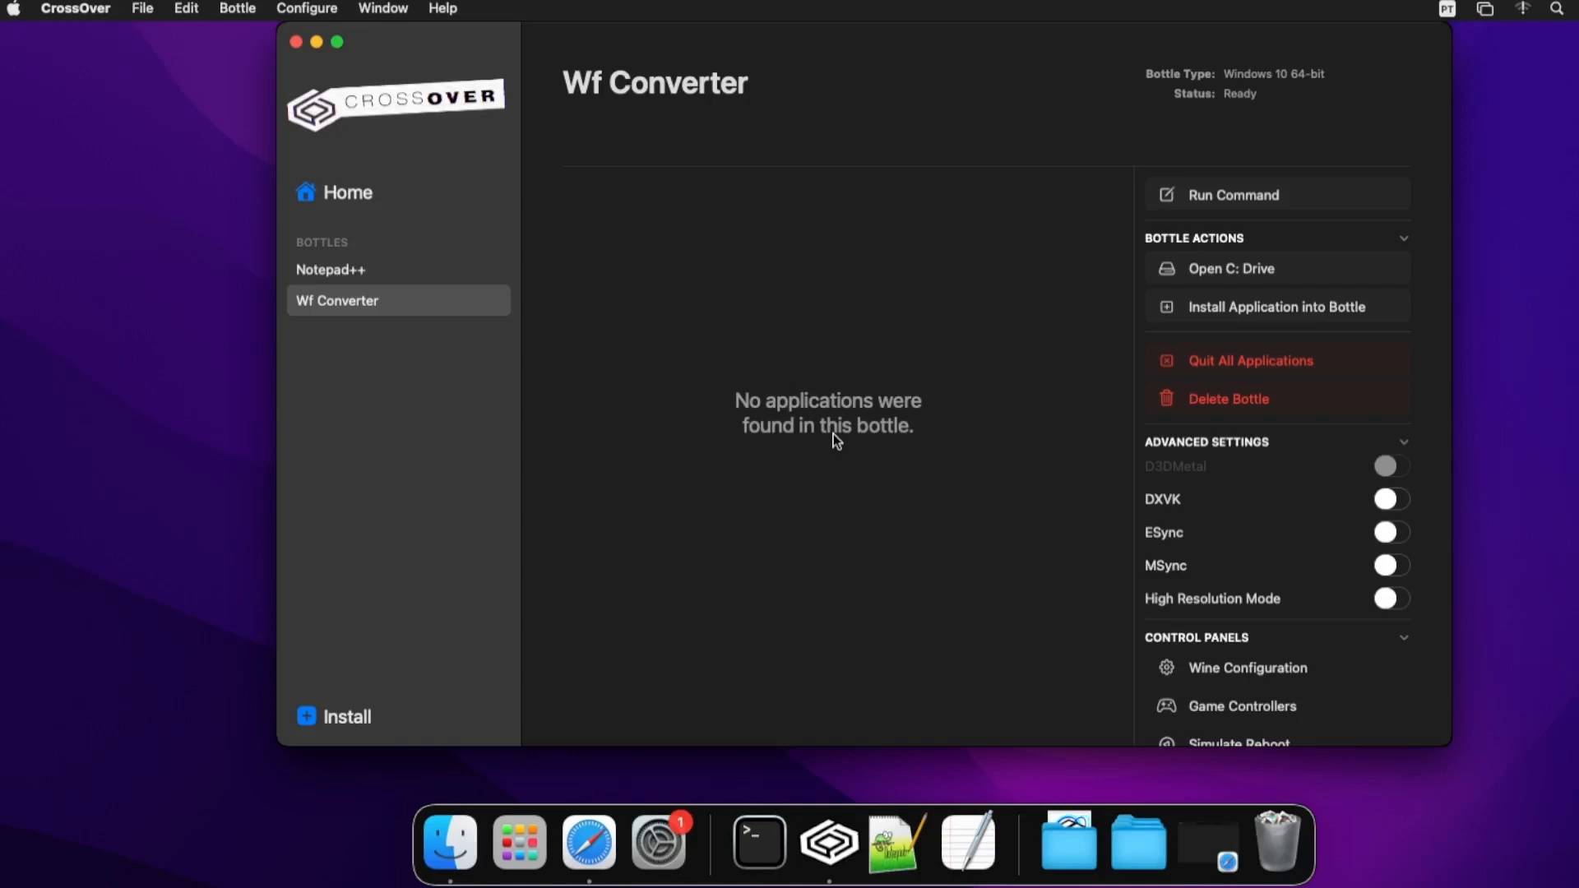
- Run Downloads/WfConverter/64/WfConverter.exe in the Wf Converter bottle, saving the command as a launcher
left_click(1221, 278)
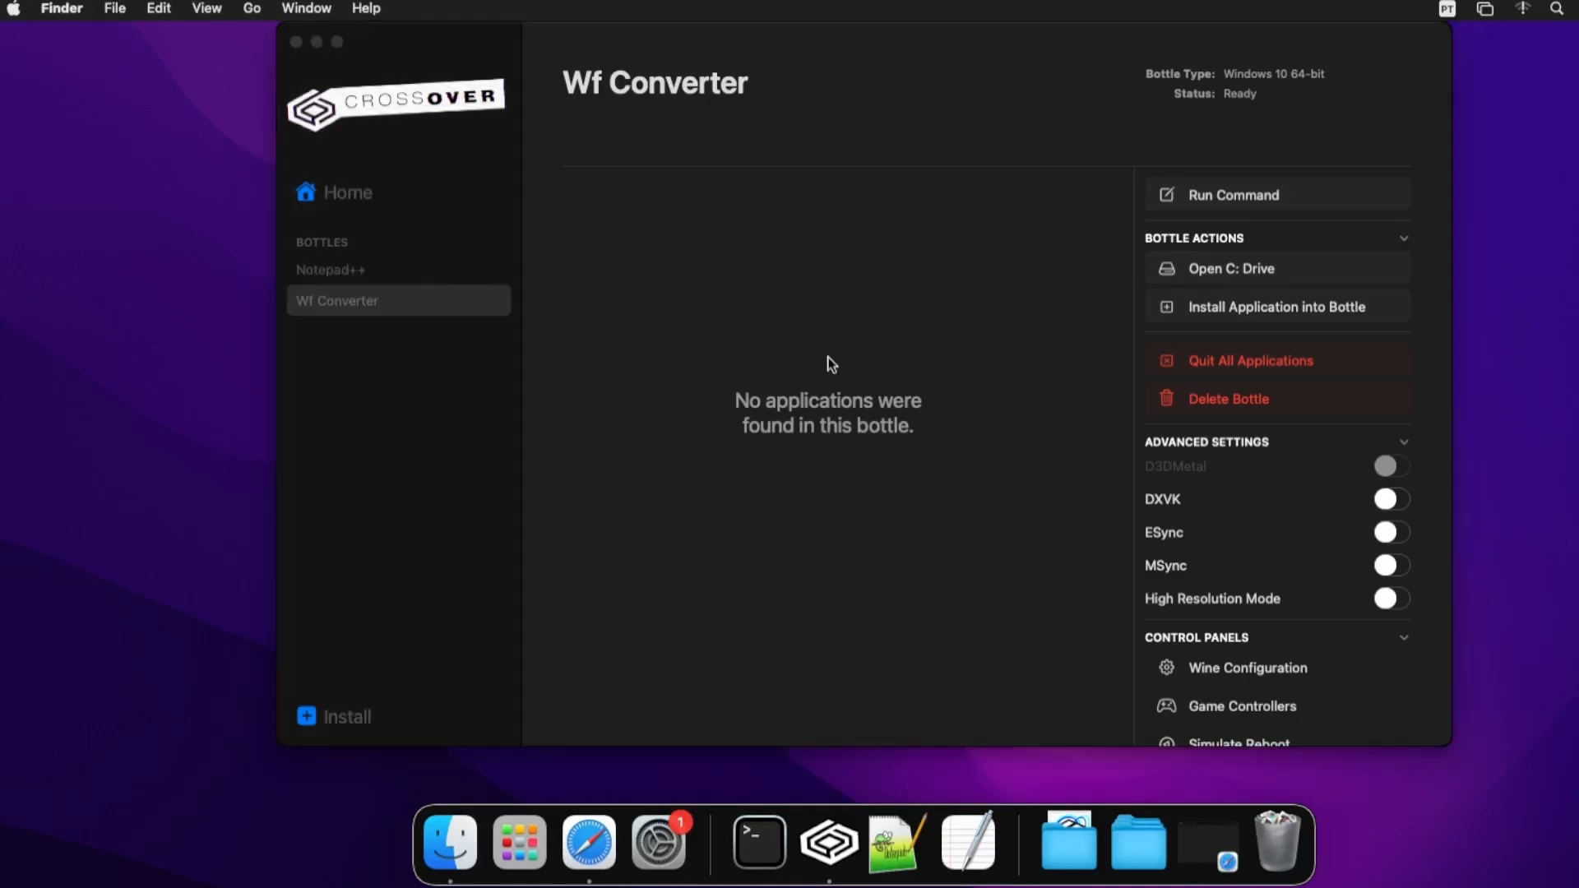
left_click(1222, 206)
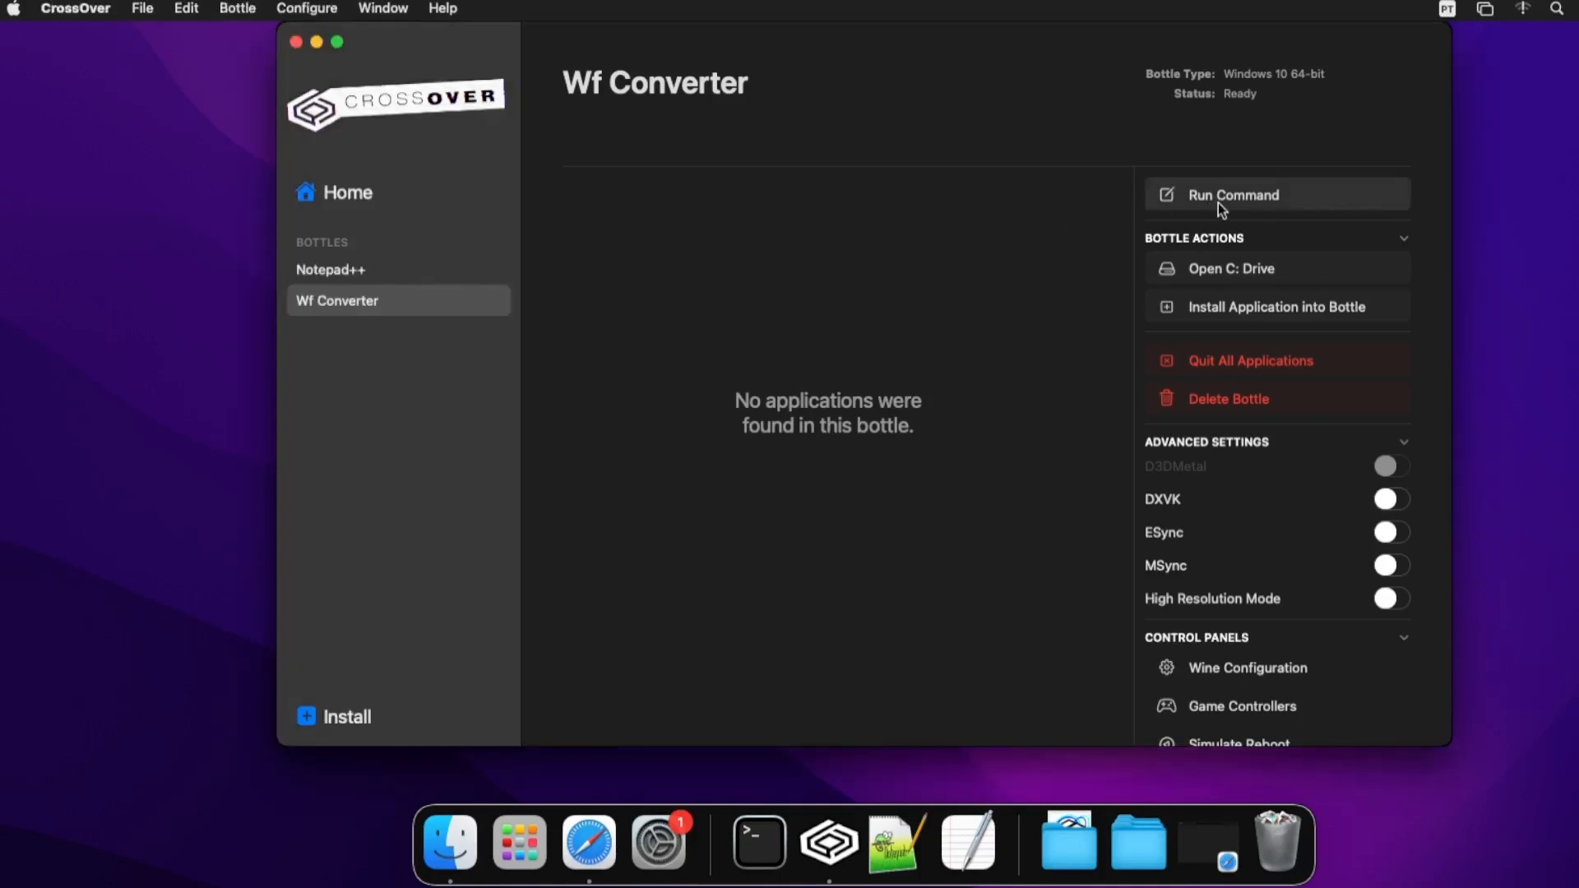
left_click(1223, 206)
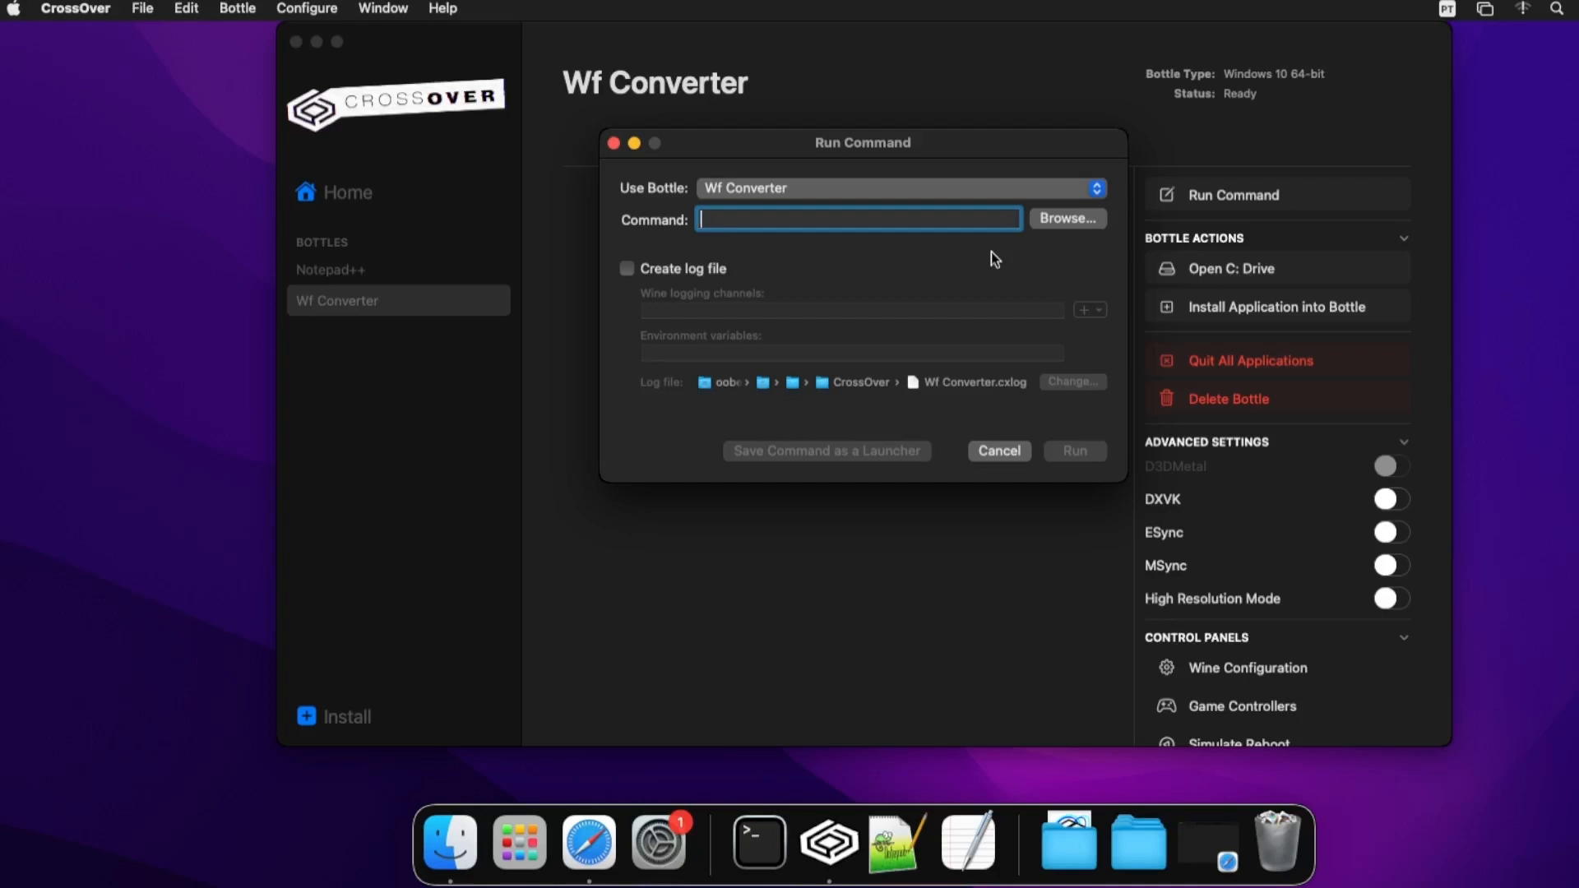
left_click(1069, 219)
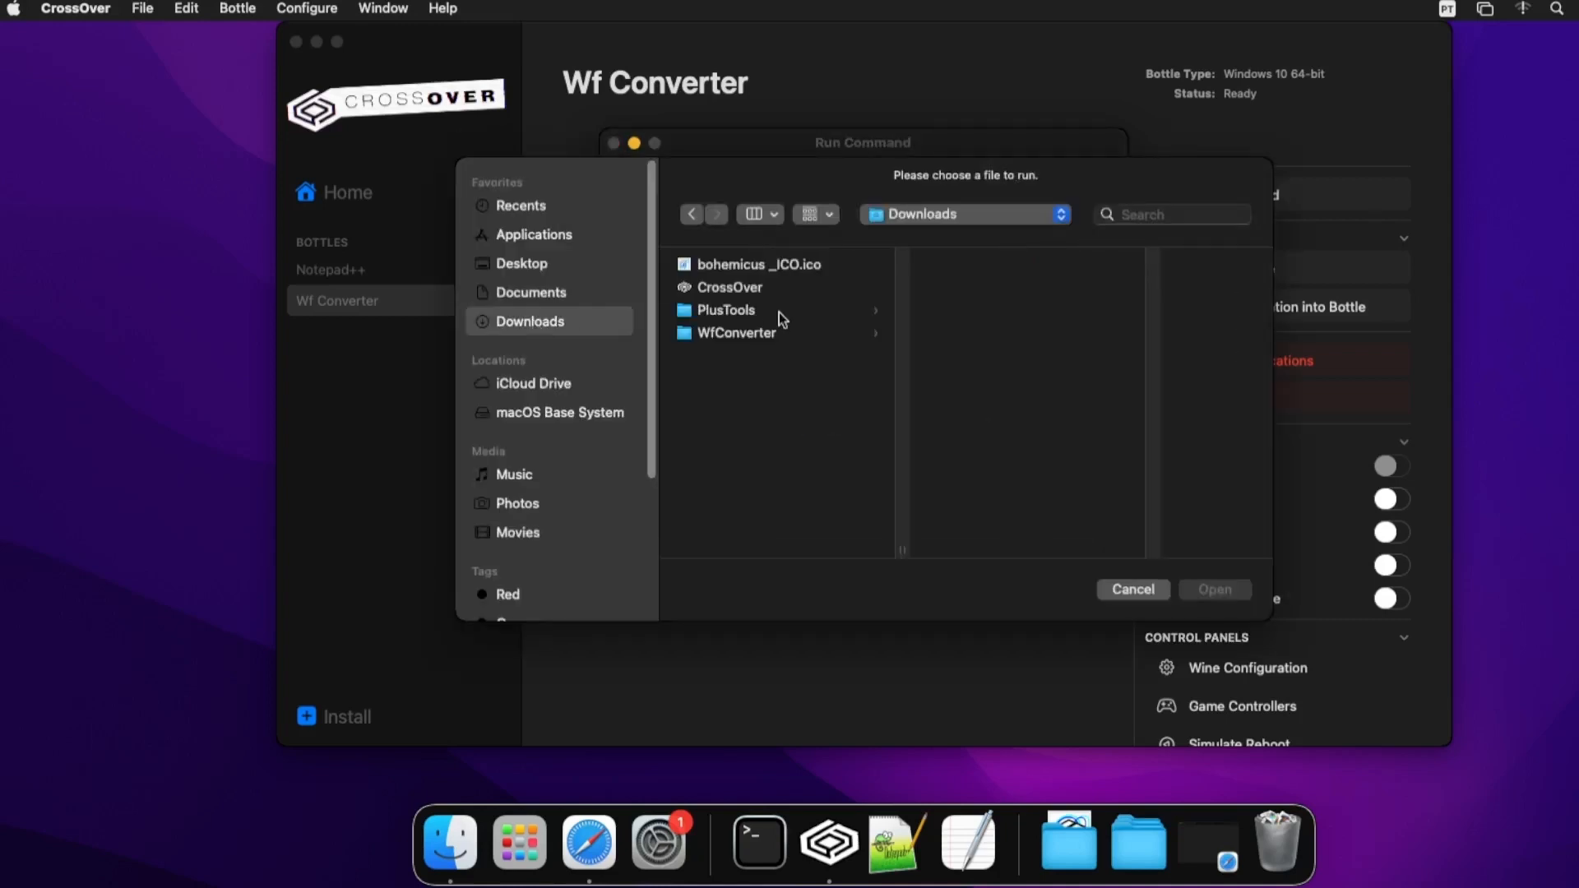
left_click(758, 339)
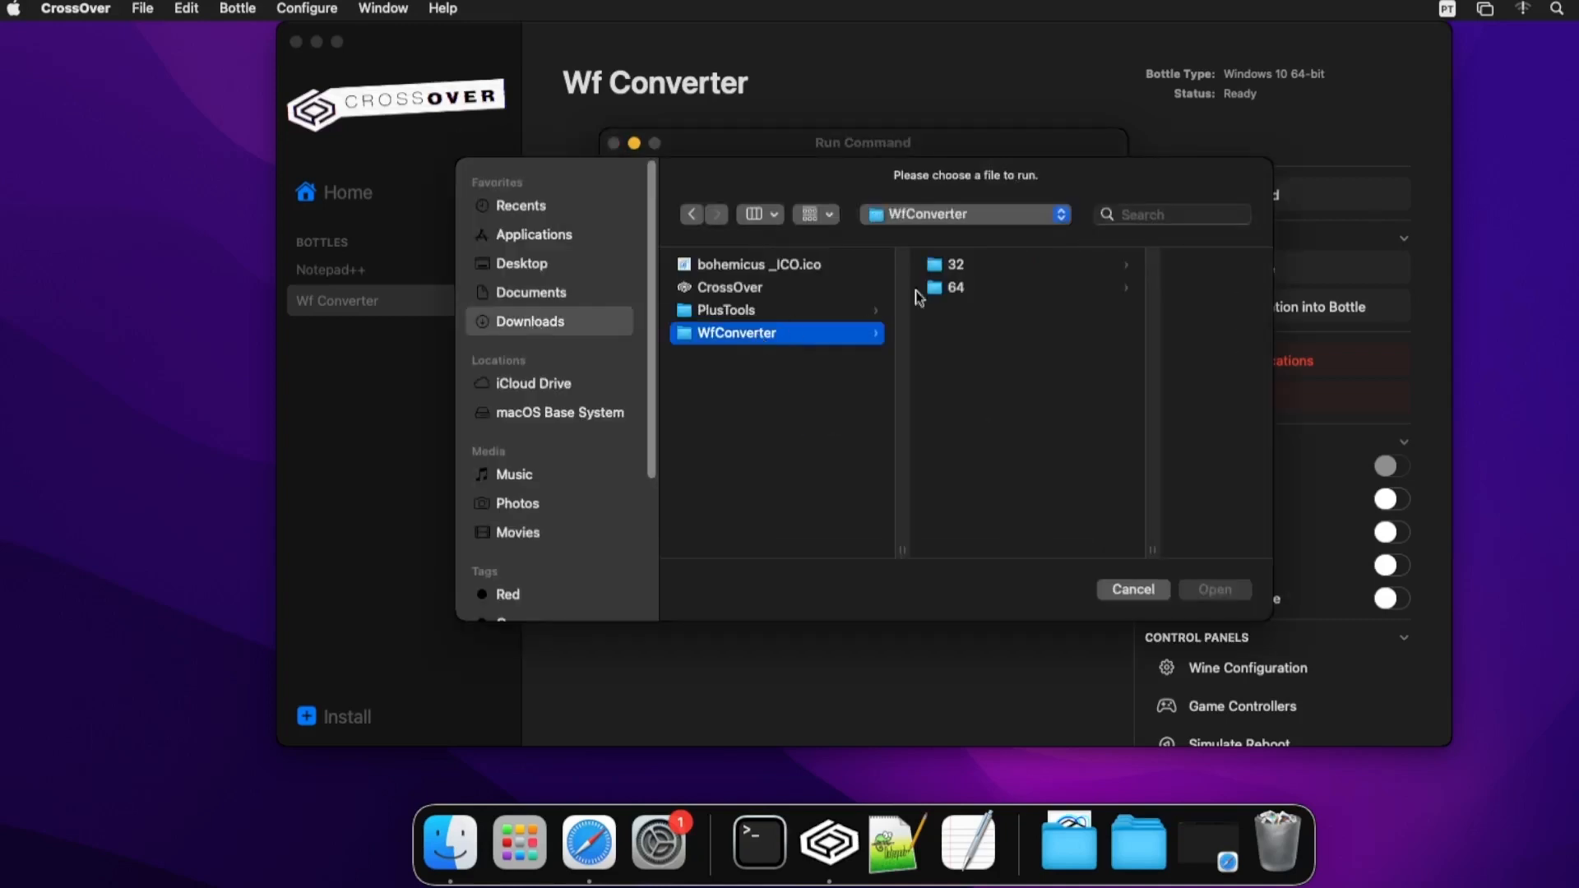
left_click(957, 288)
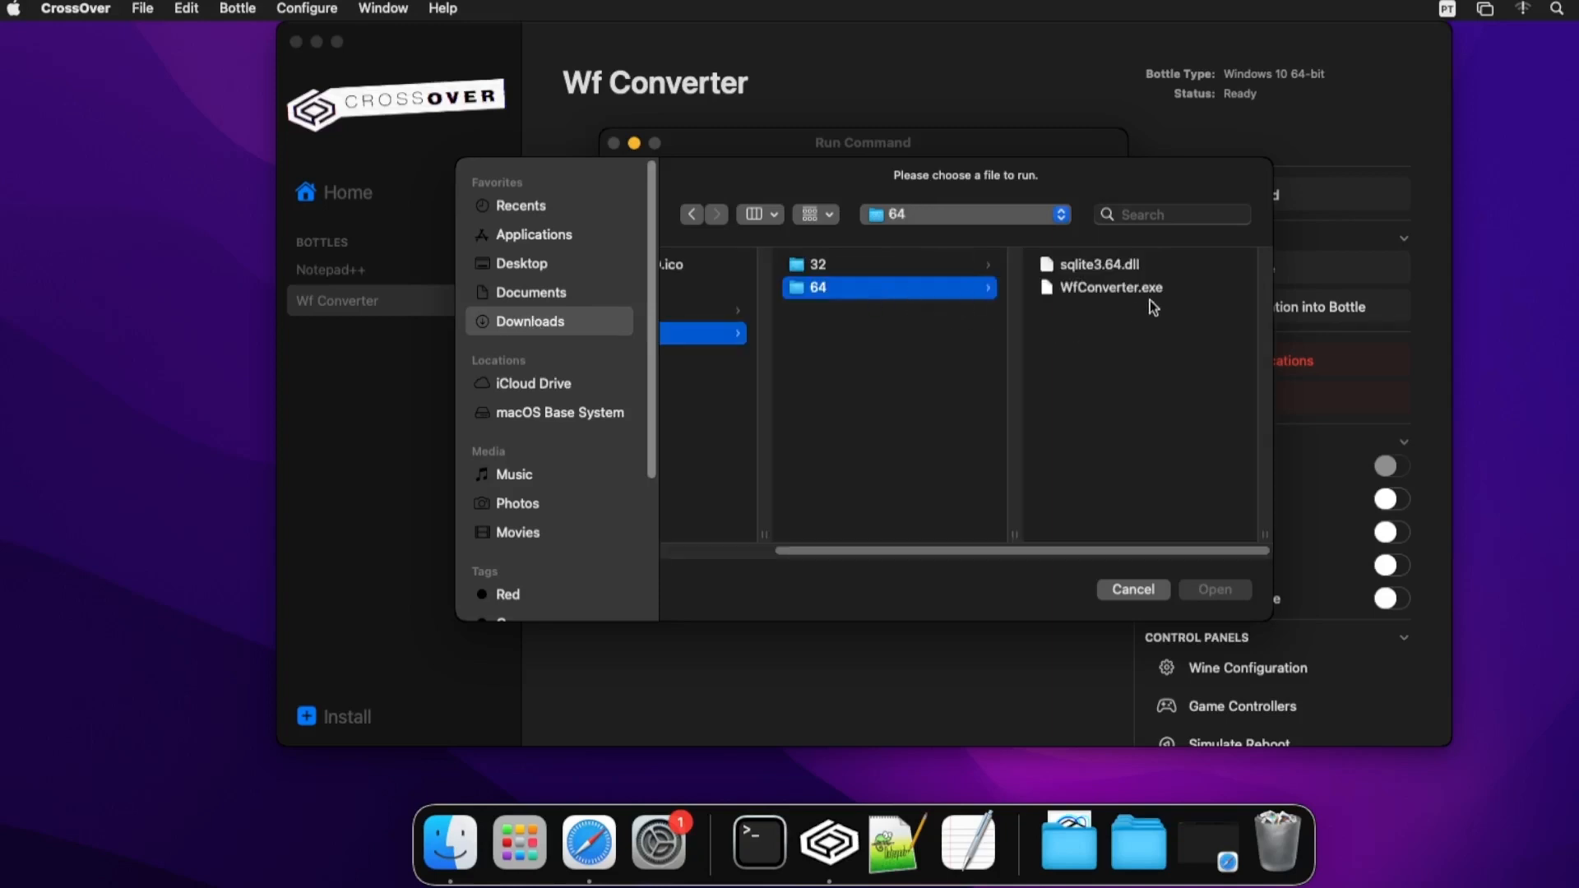
left_click(1130, 289)
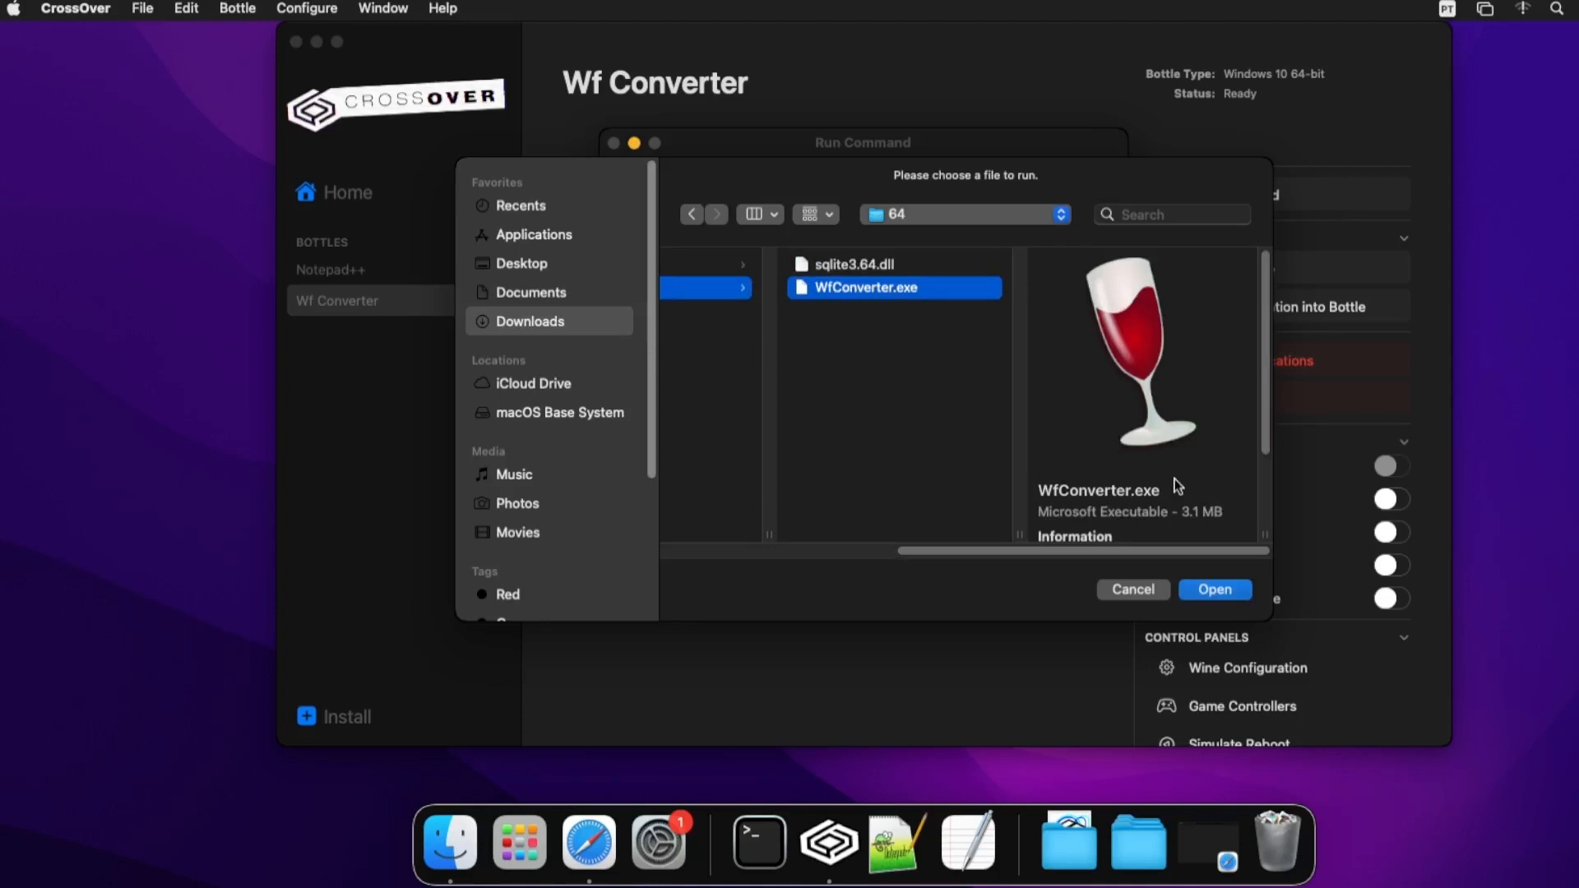
left_click(1215, 591)
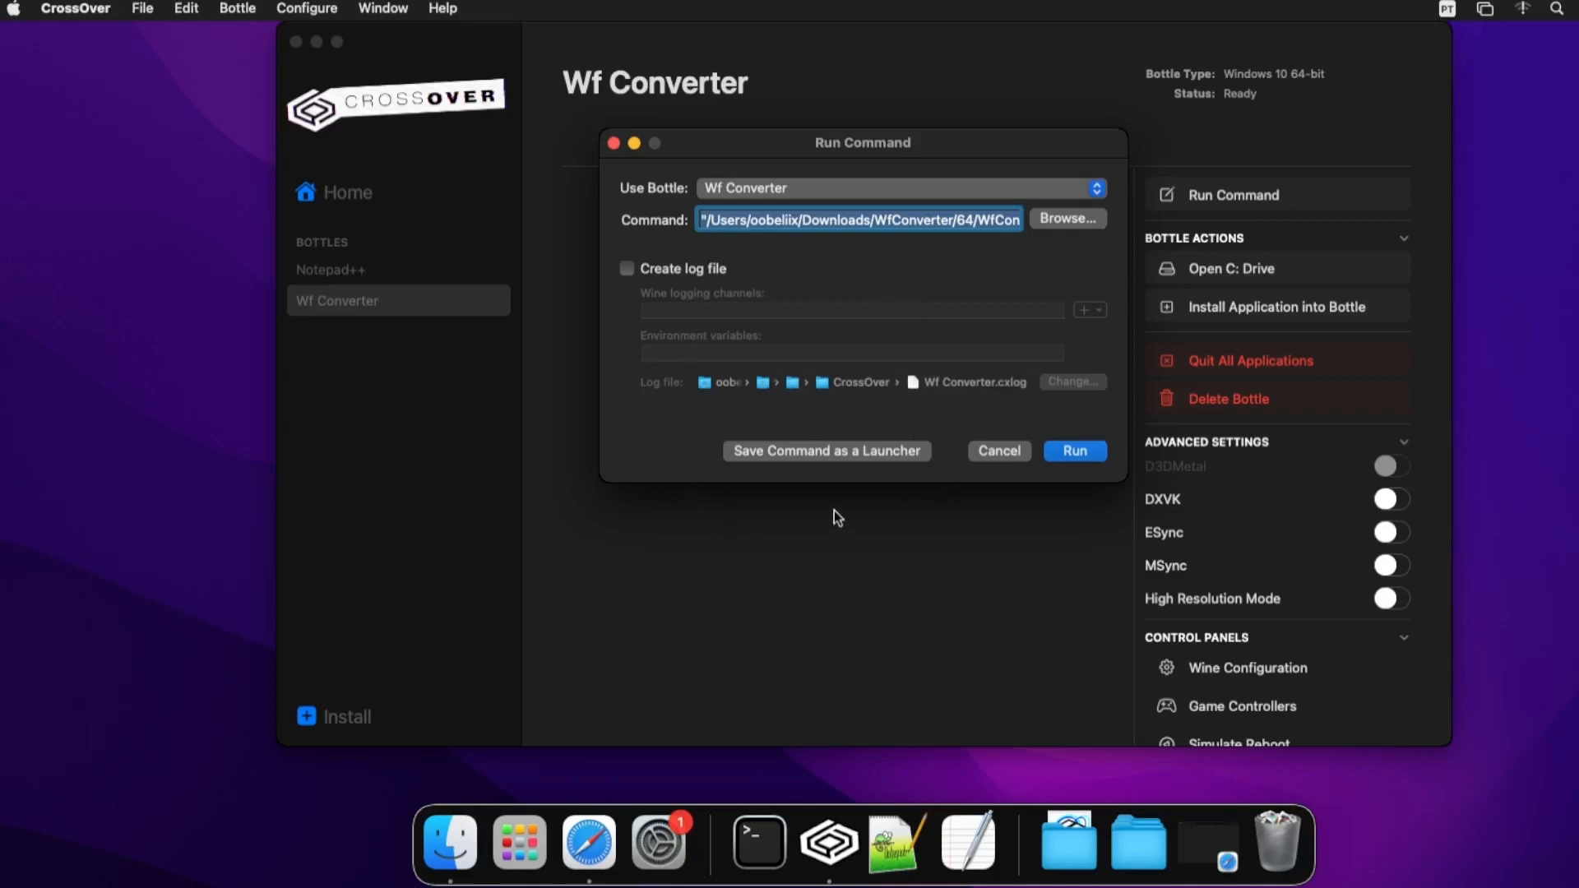
left_click(831, 457)
left_click(1075, 452)
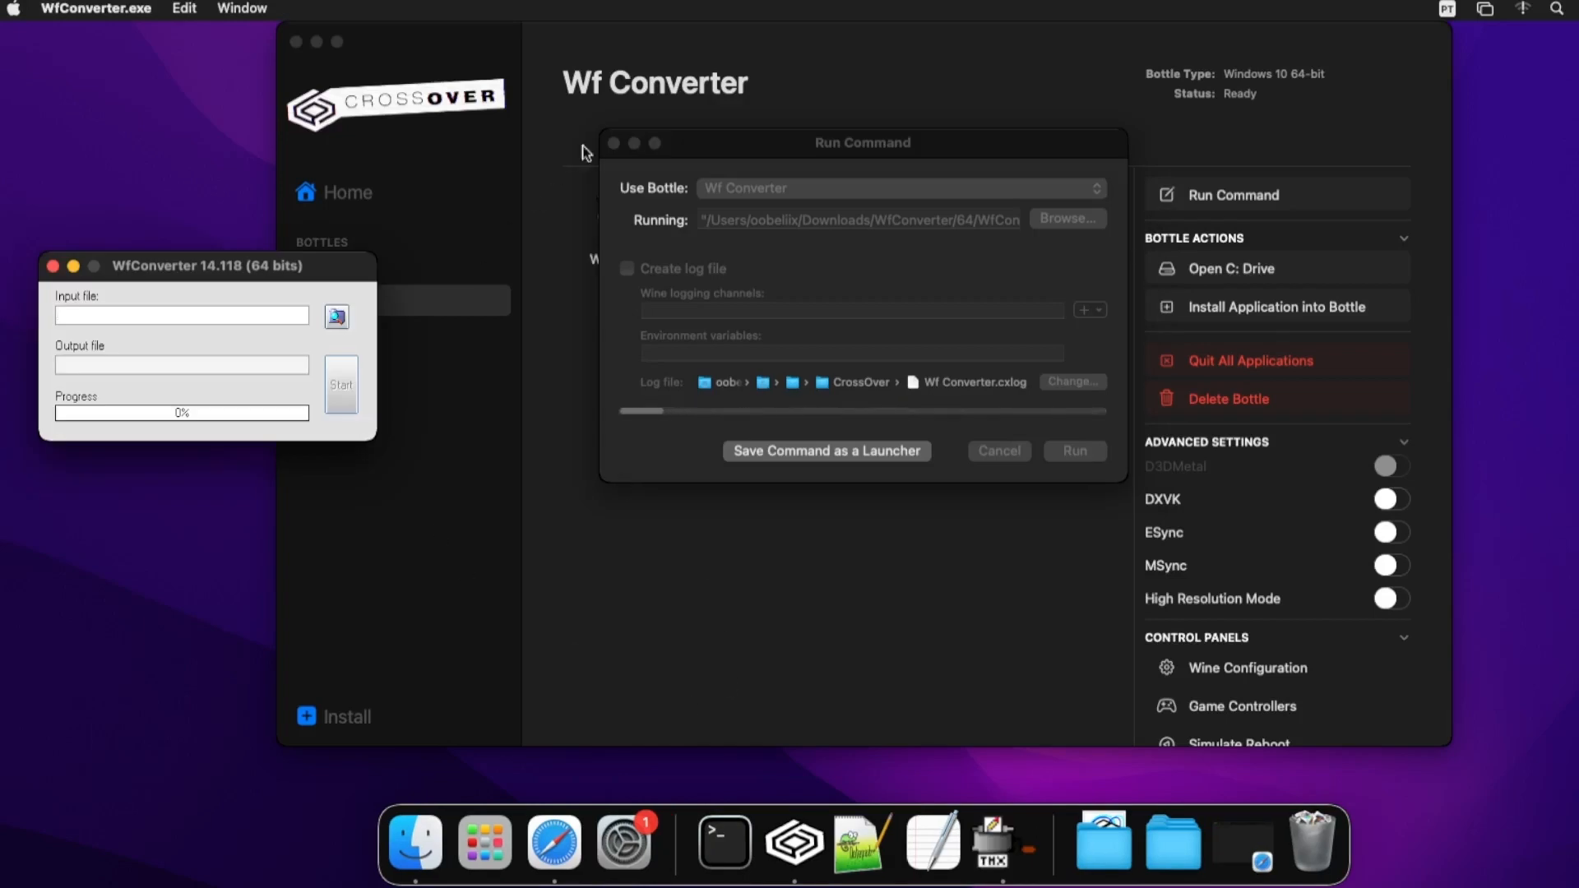
- Close the Run Command dialog and the WfConverter window, then relaunch WfConverter from CrossOver Home
left_click(674, 158)
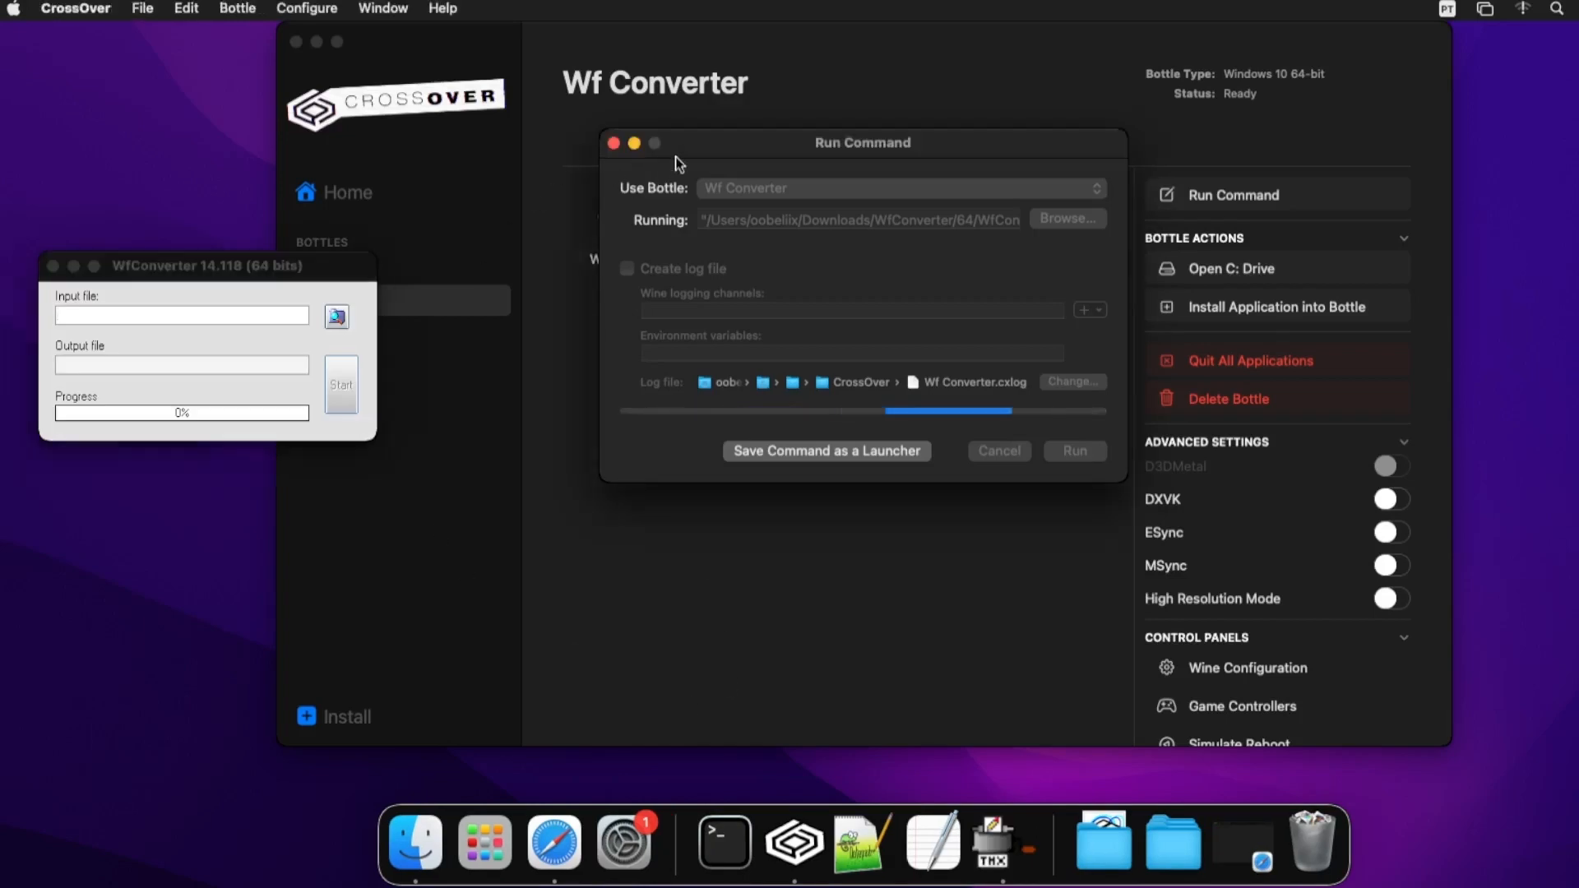
left_click(614, 144)
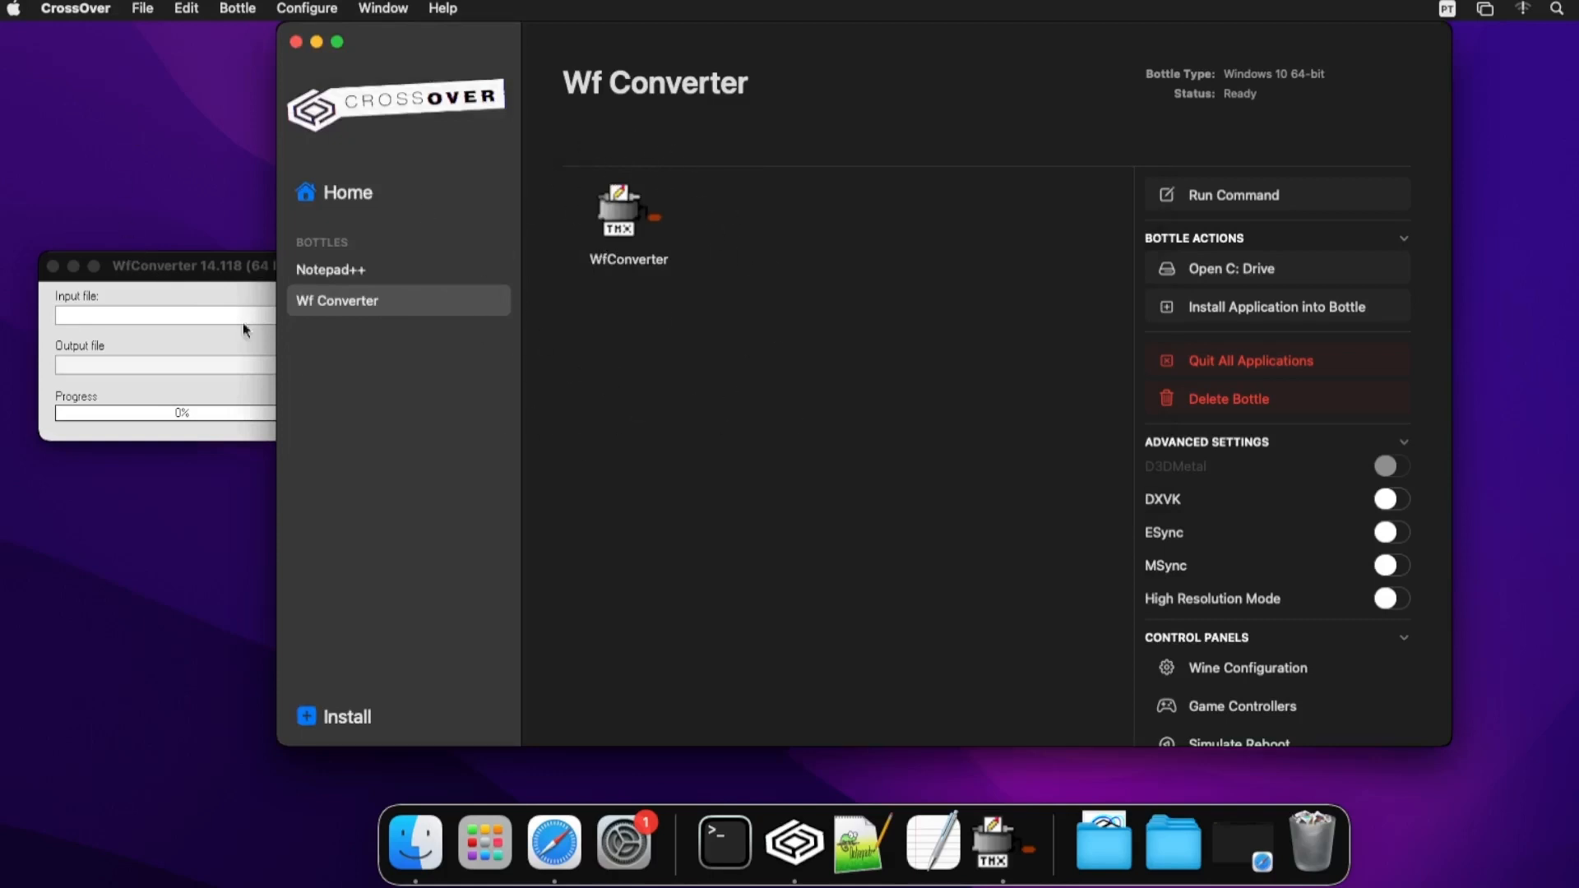
left_click(194, 265)
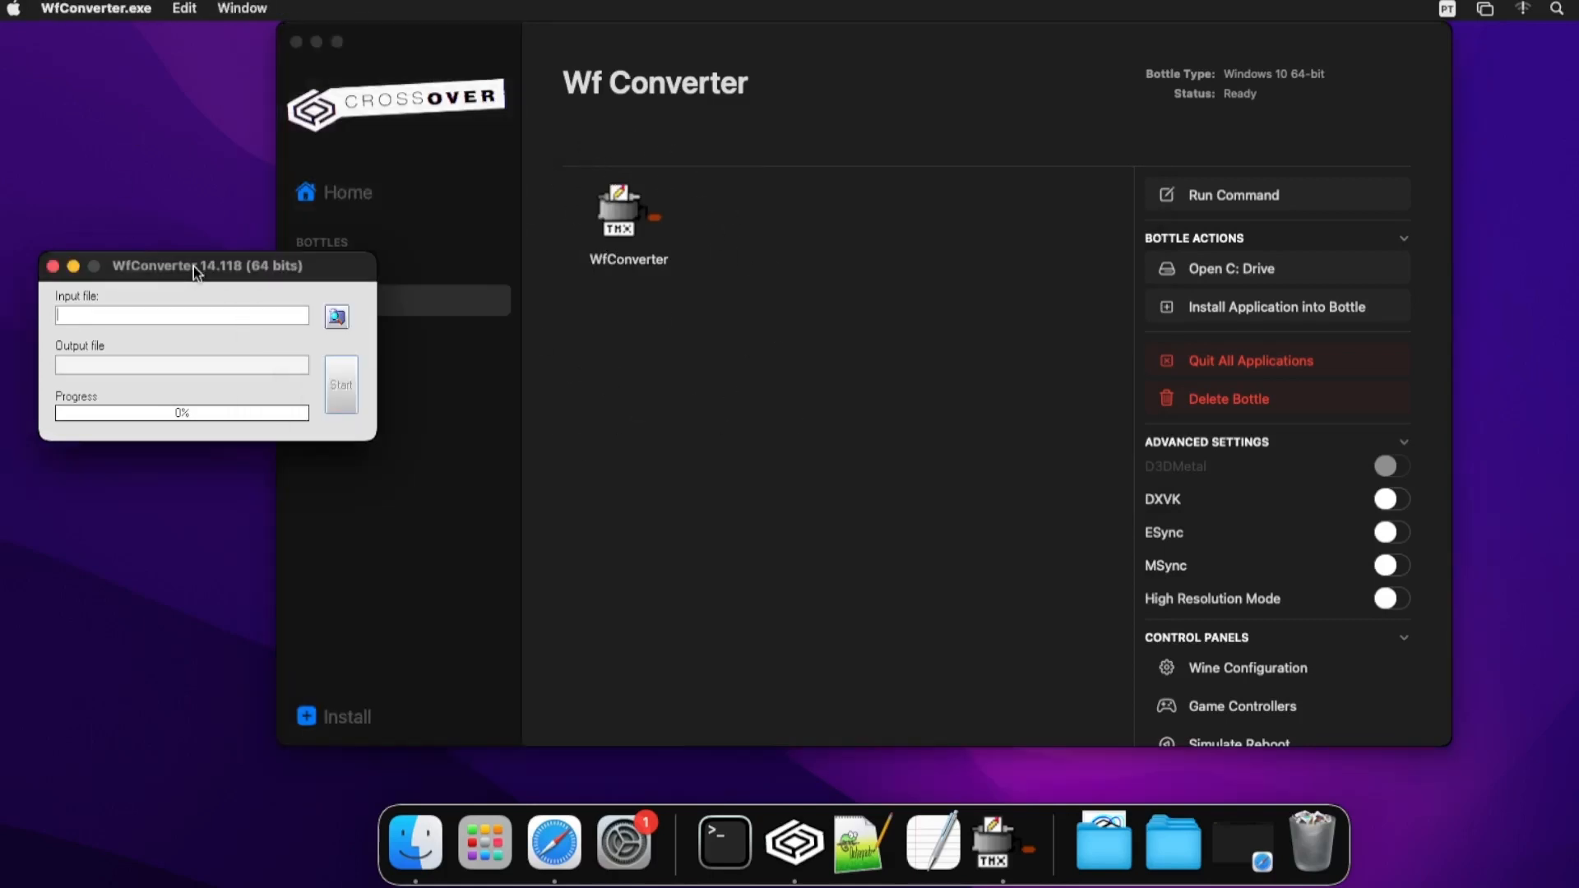
left_click(52, 266)
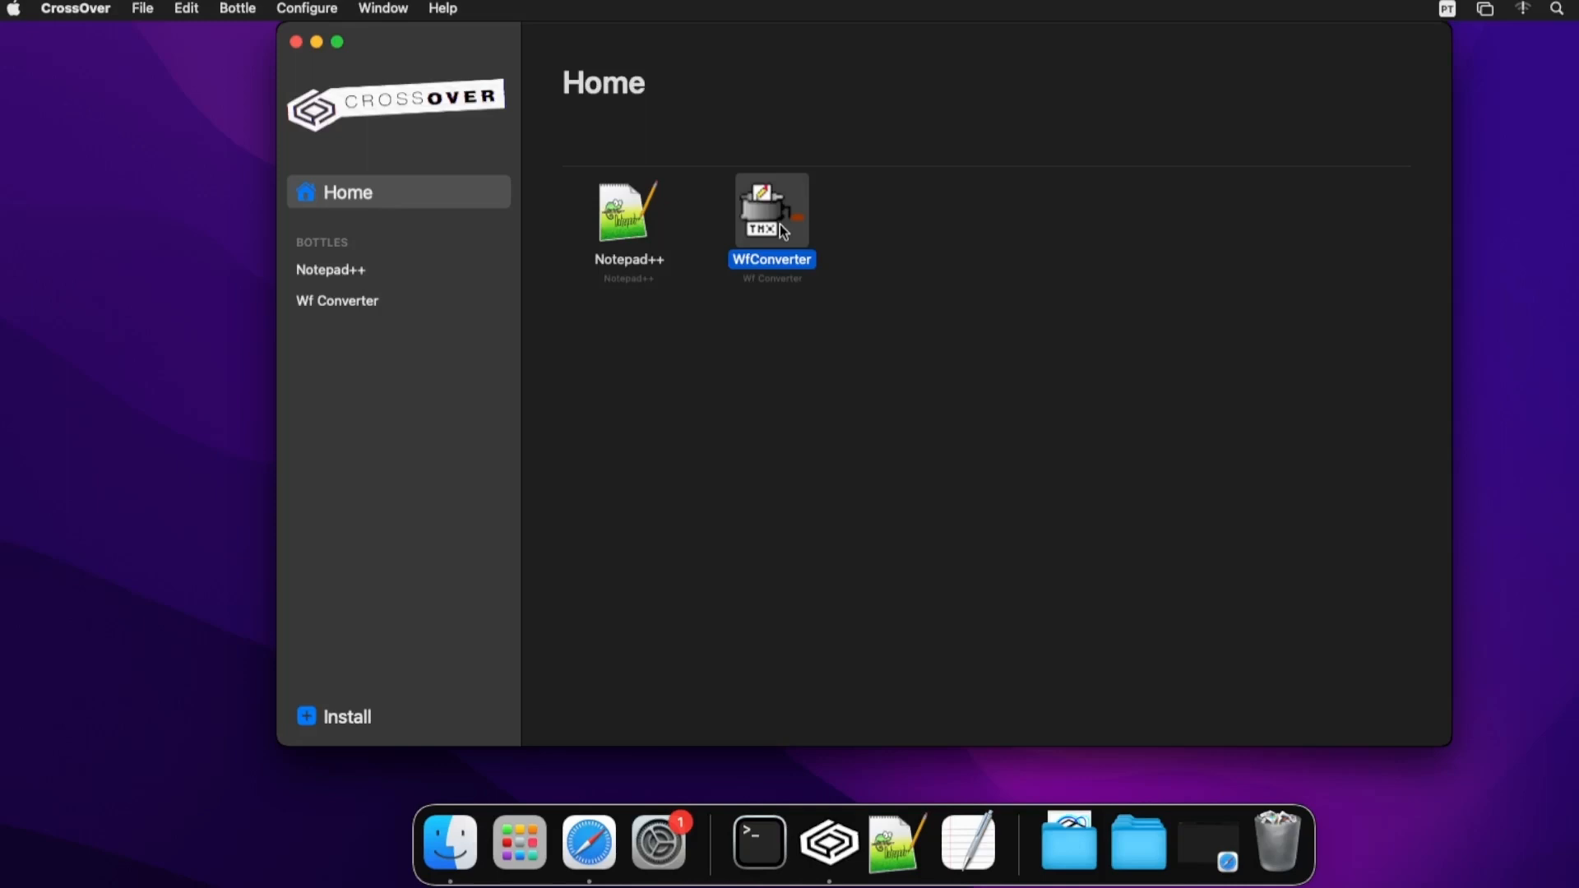
double_click(779, 225)
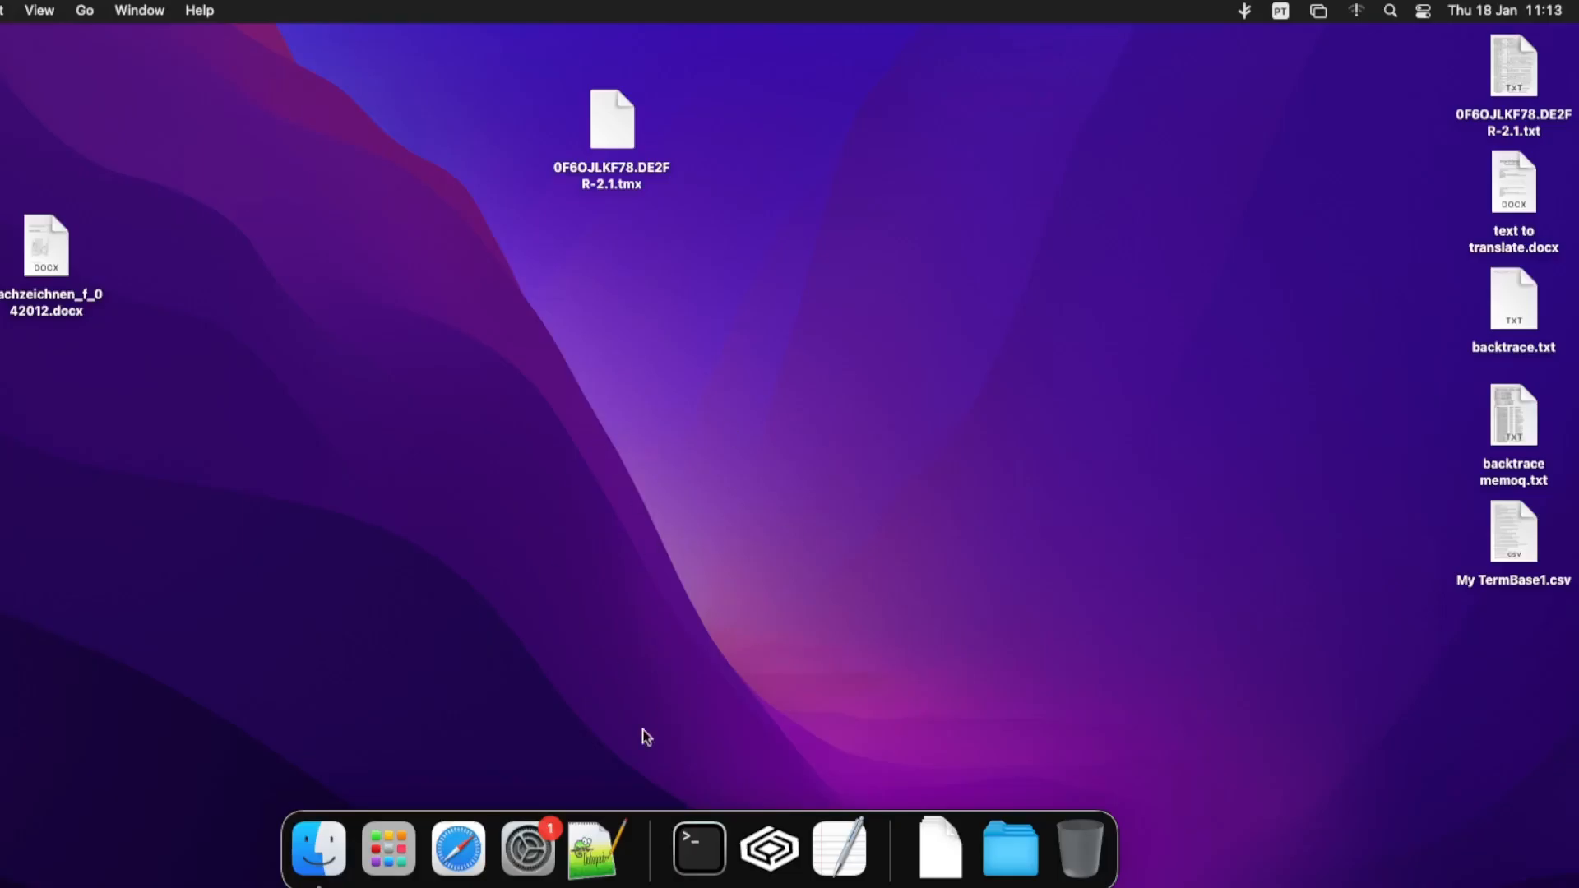
- Start CrossOver from the Dock and browse its Home grid to launch SynchroTerm 2023
left_click(769, 852)
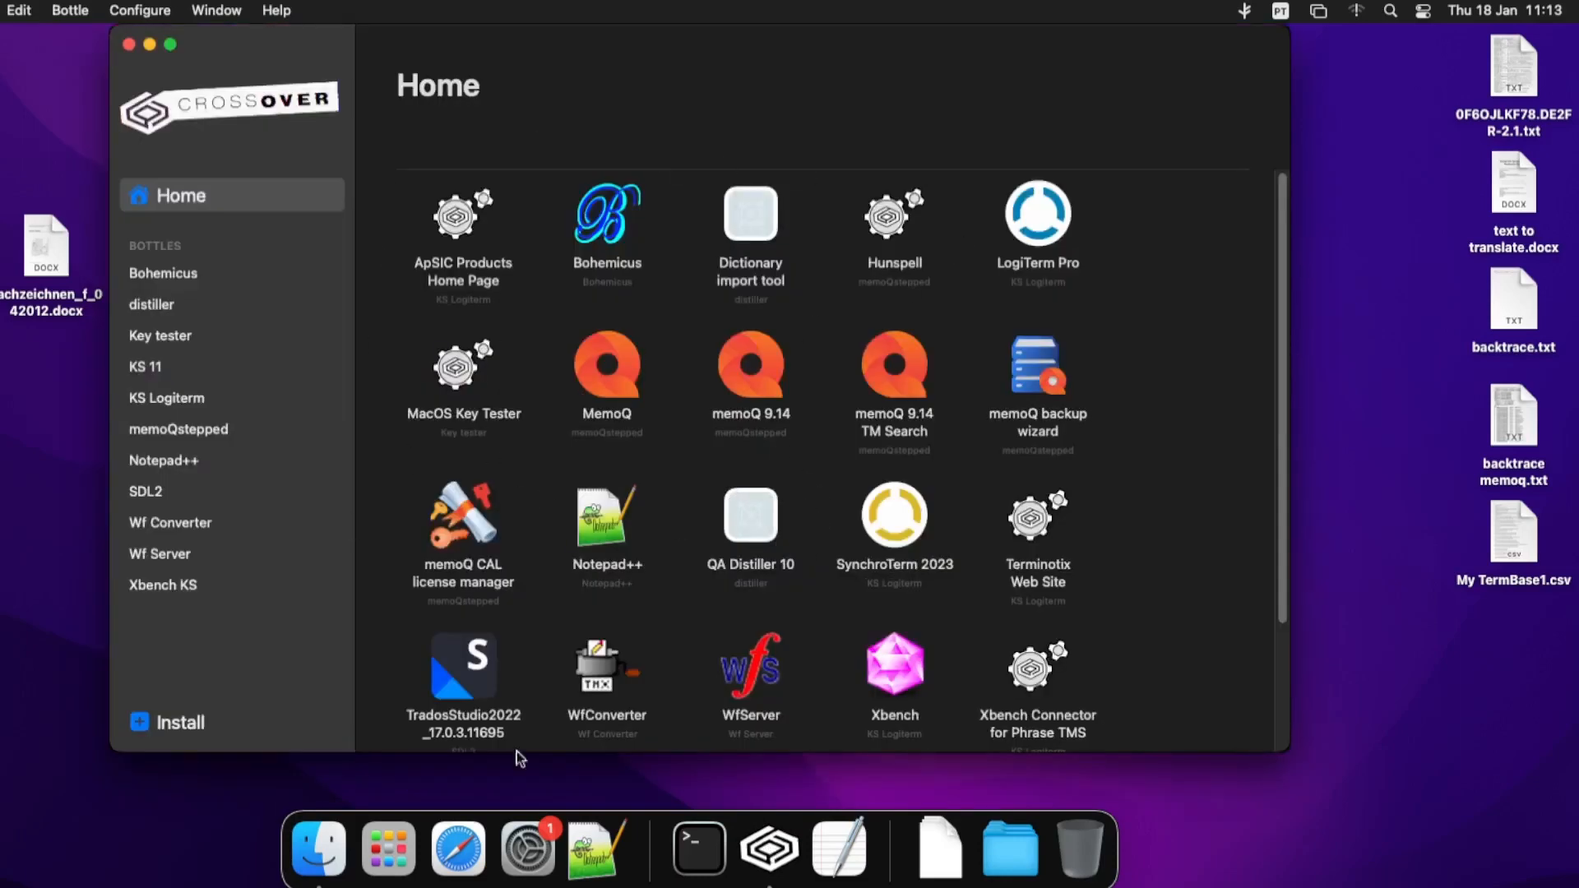
scroll(1192, 540, "down", 3)
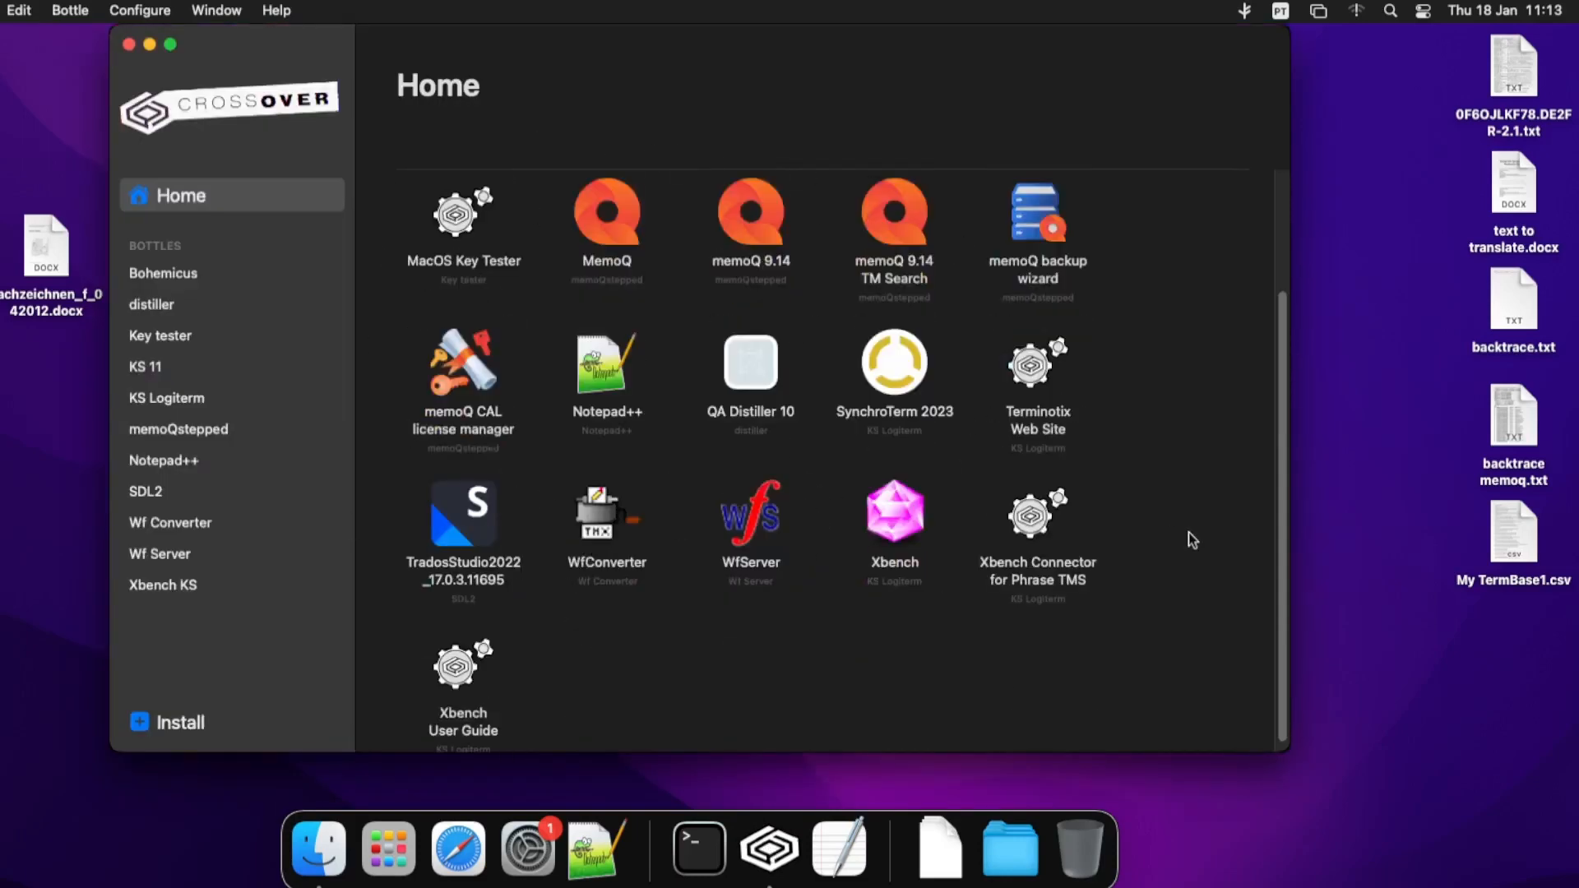
scroll(1187, 540, "up", 3)
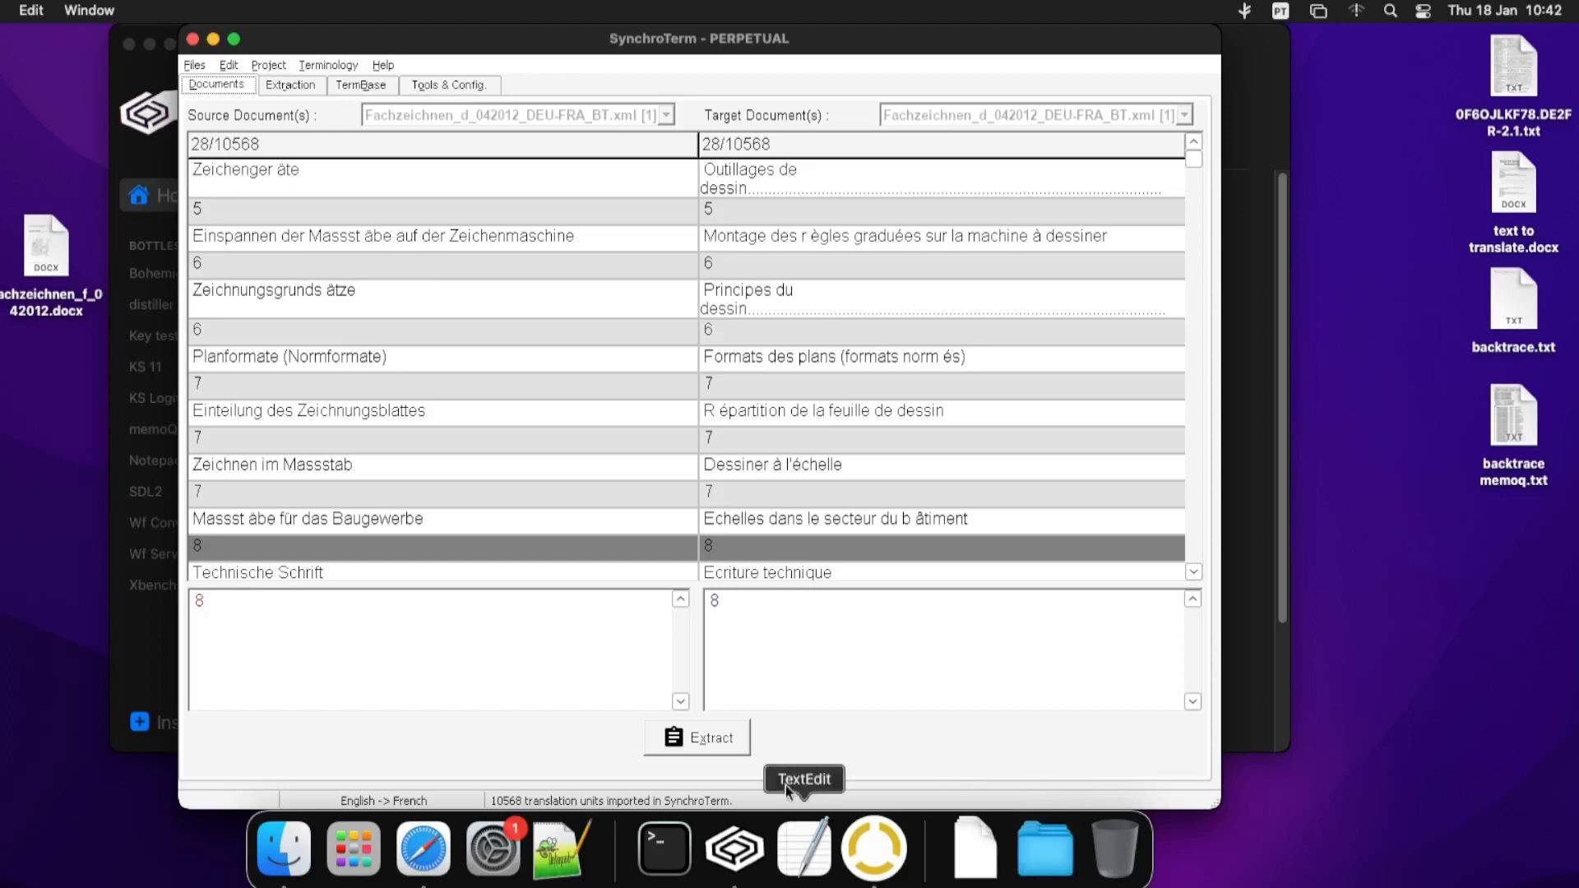
- Extract terms from the German–French documents and run the batch process, adding 663 termbase records
left_click(712, 742)
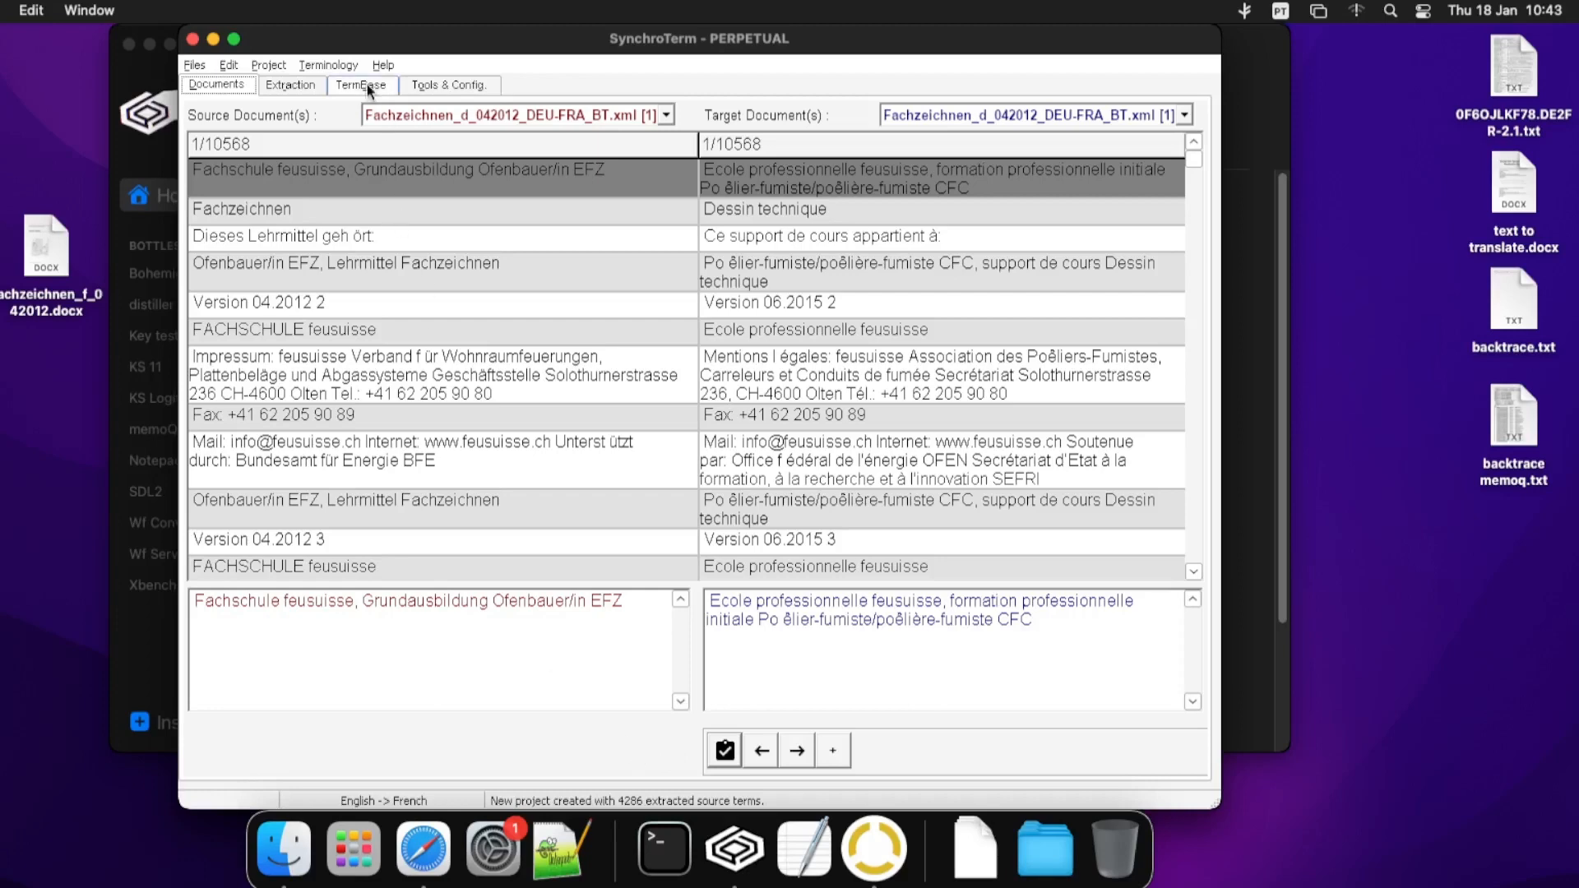
left_click(424, 87)
left_click(329, 744)
left_click(672, 488)
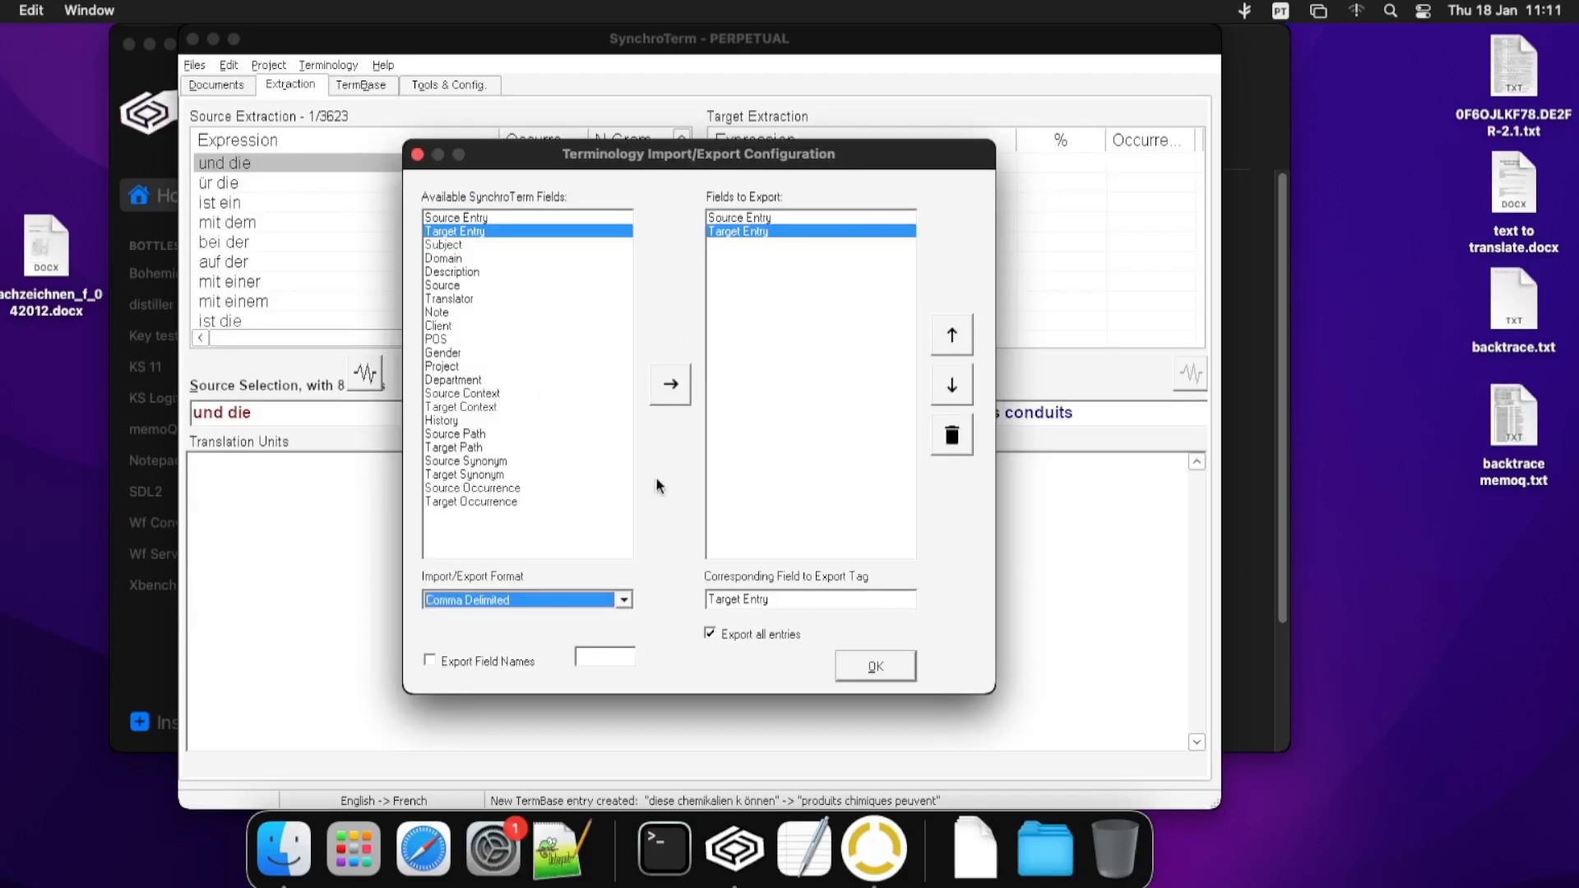
- Export the termbase to My Mac Desktop as My TermBase1.csv, exporting 663 entries
left_click(870, 668)
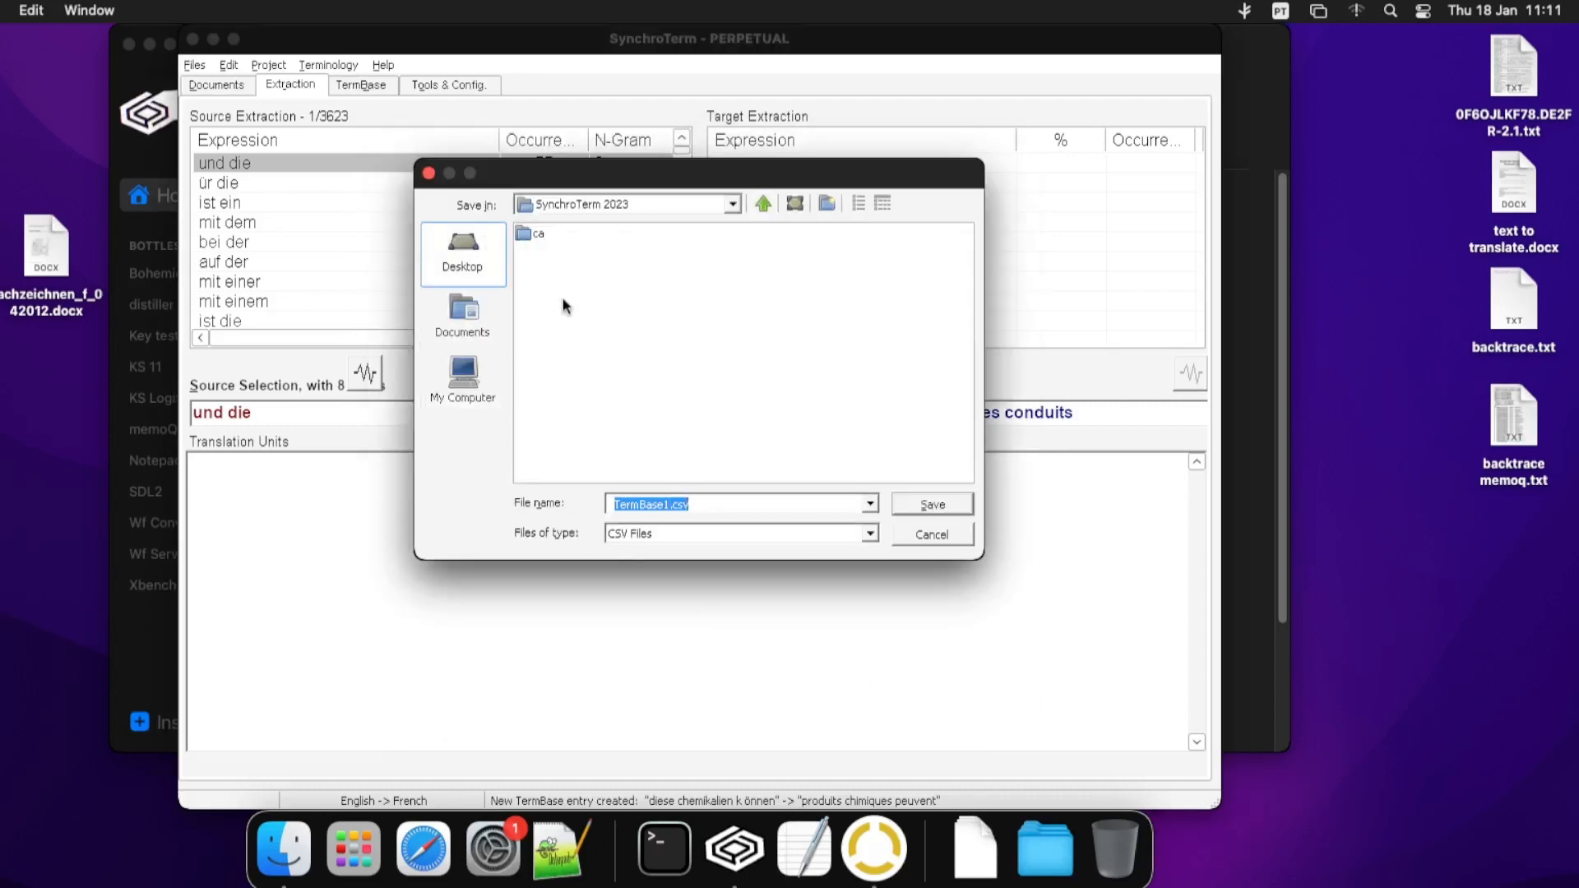
left_click(461, 271)
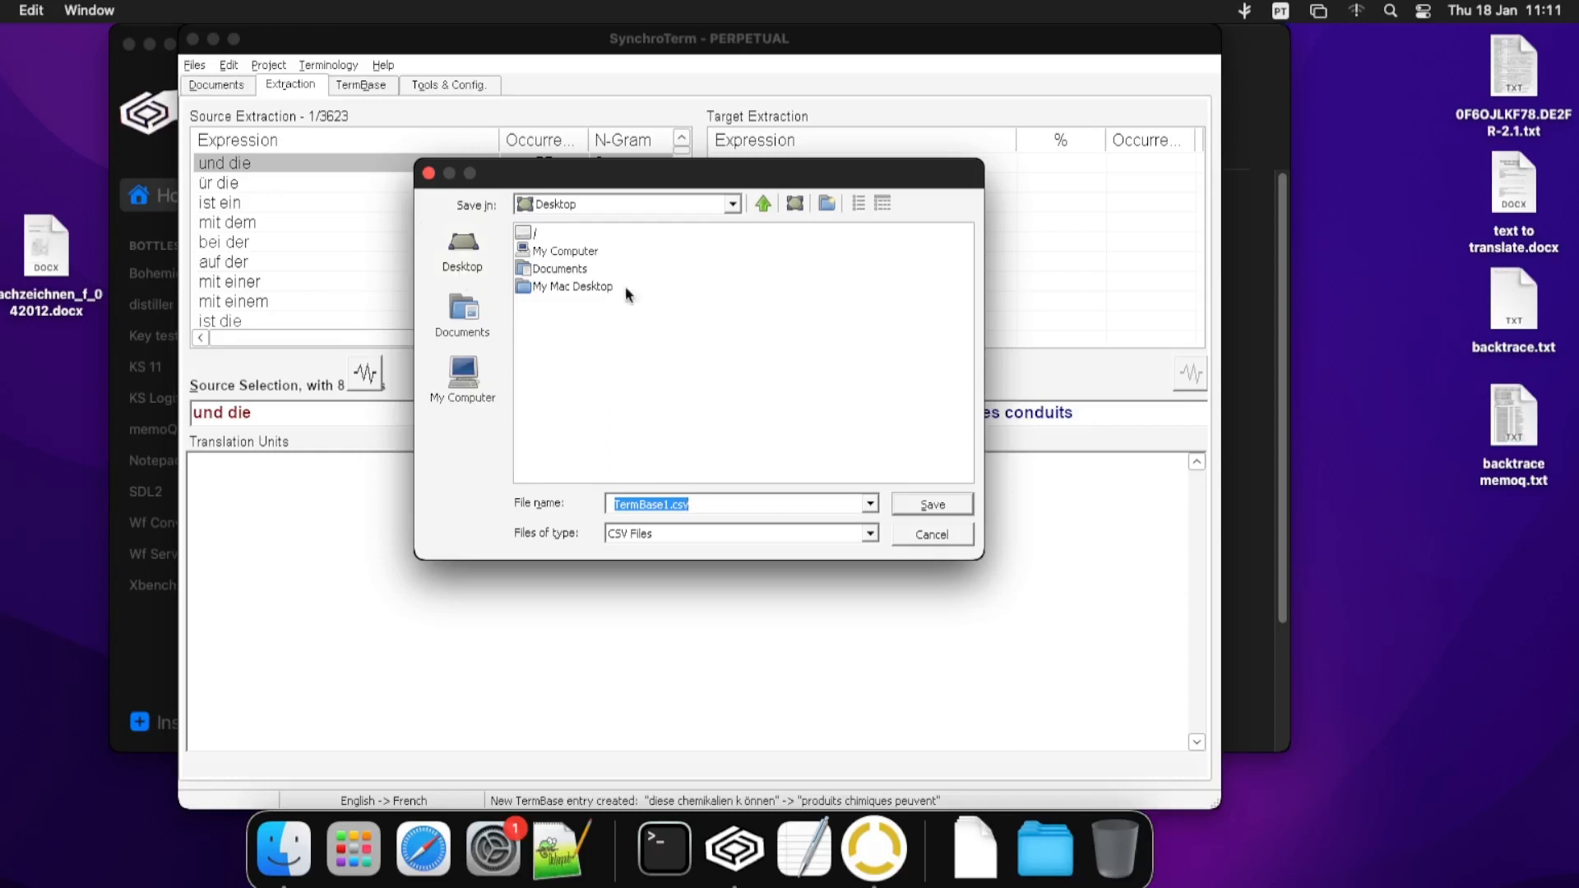
double_click(576, 287)
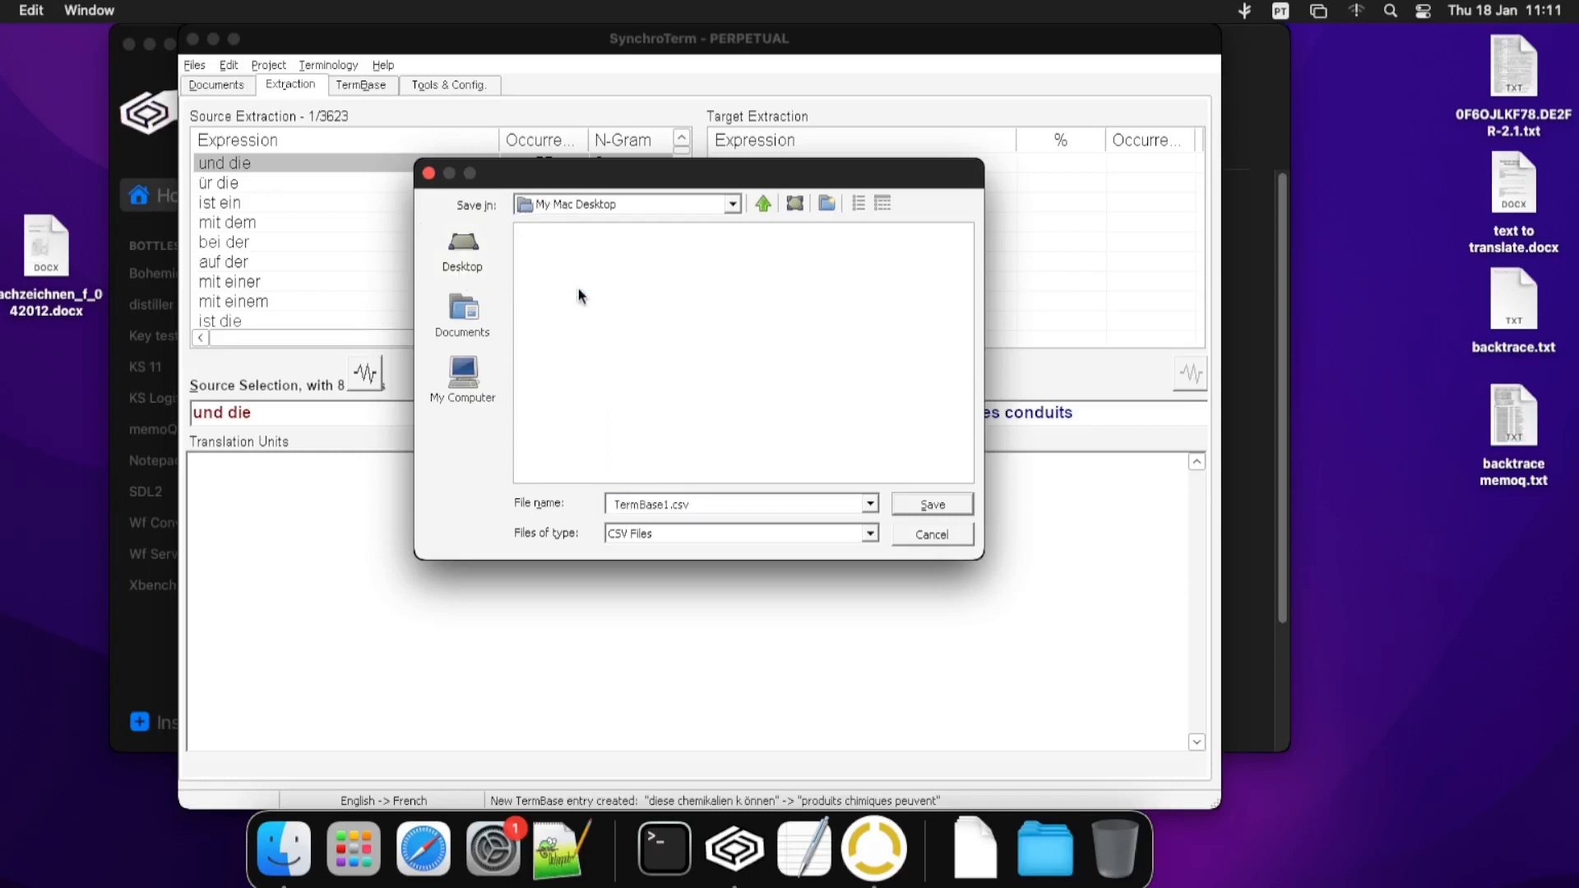
triple_click(666, 504)
left_click(666, 504)
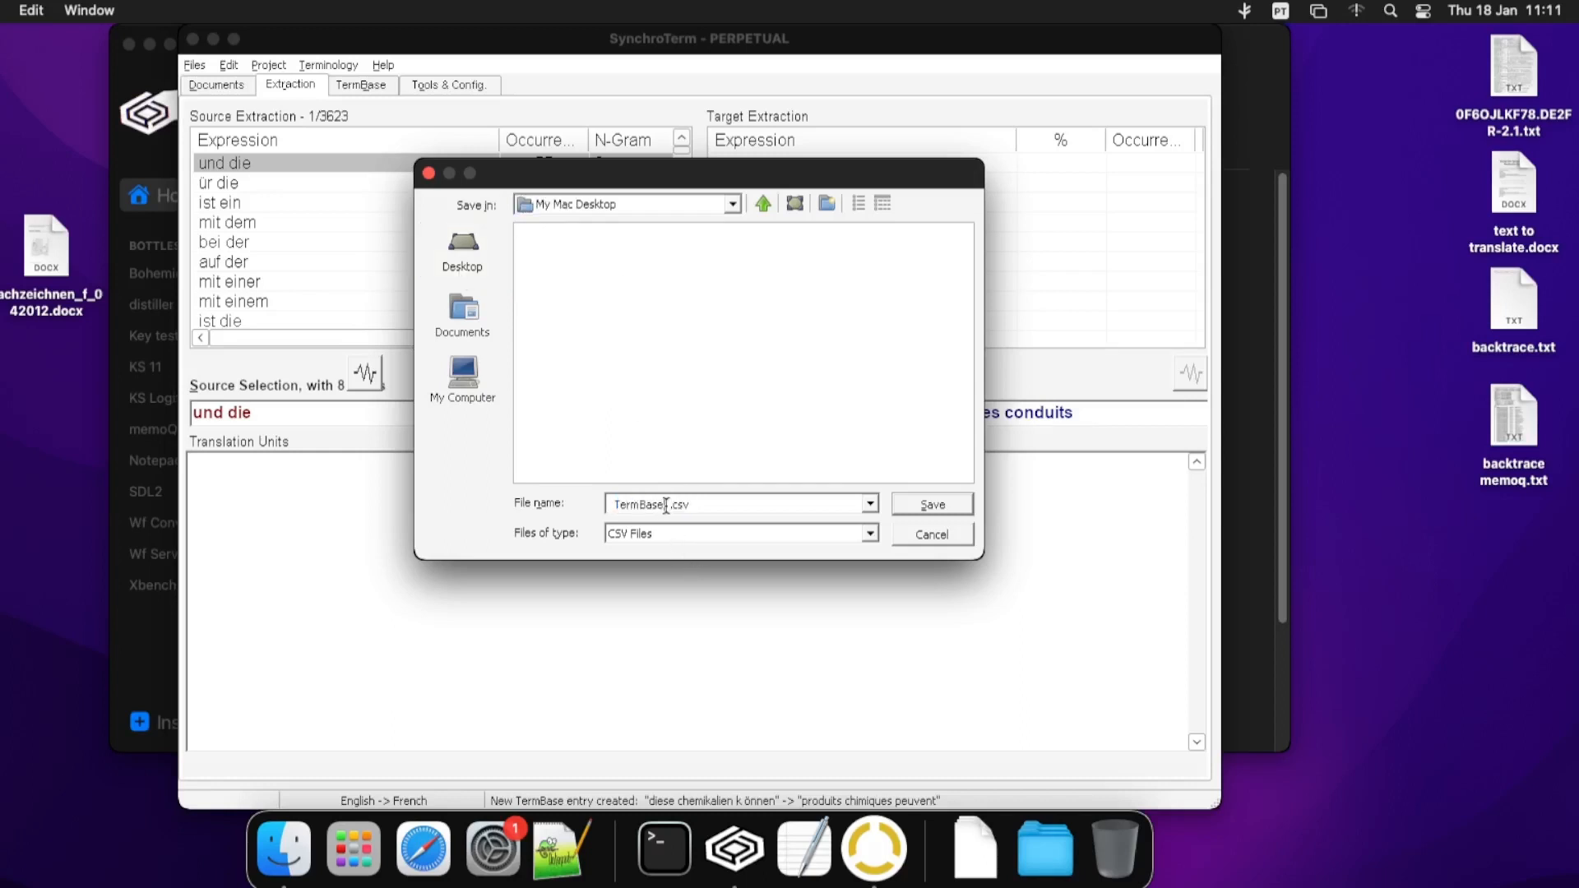
left_click(618, 502)
key("BackSpace")
type("My")
left_click(925, 505)
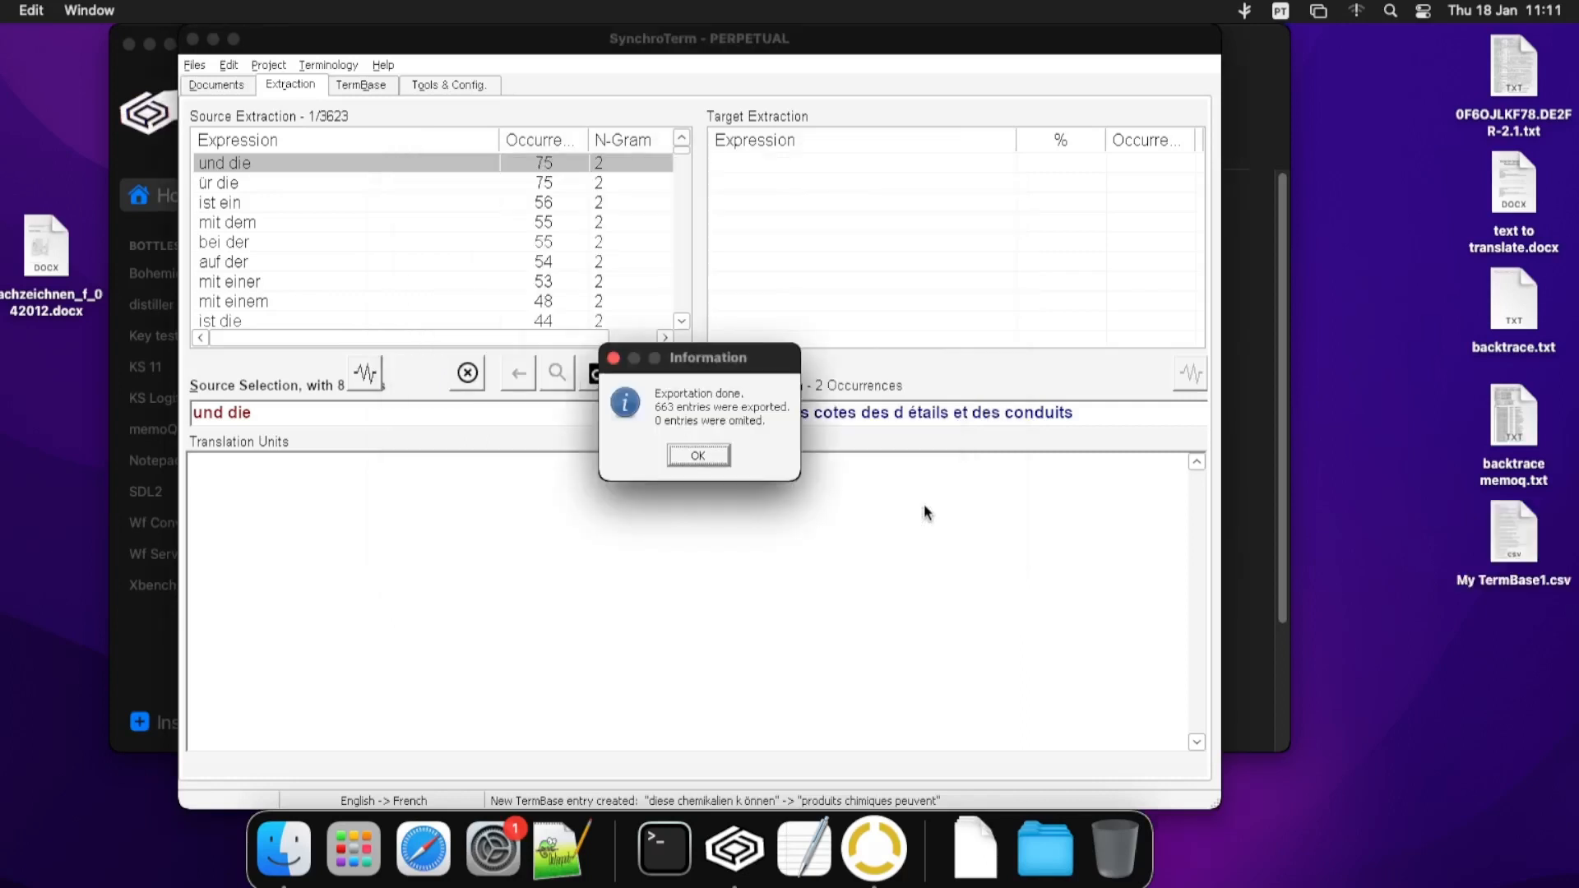
left_click(715, 456)
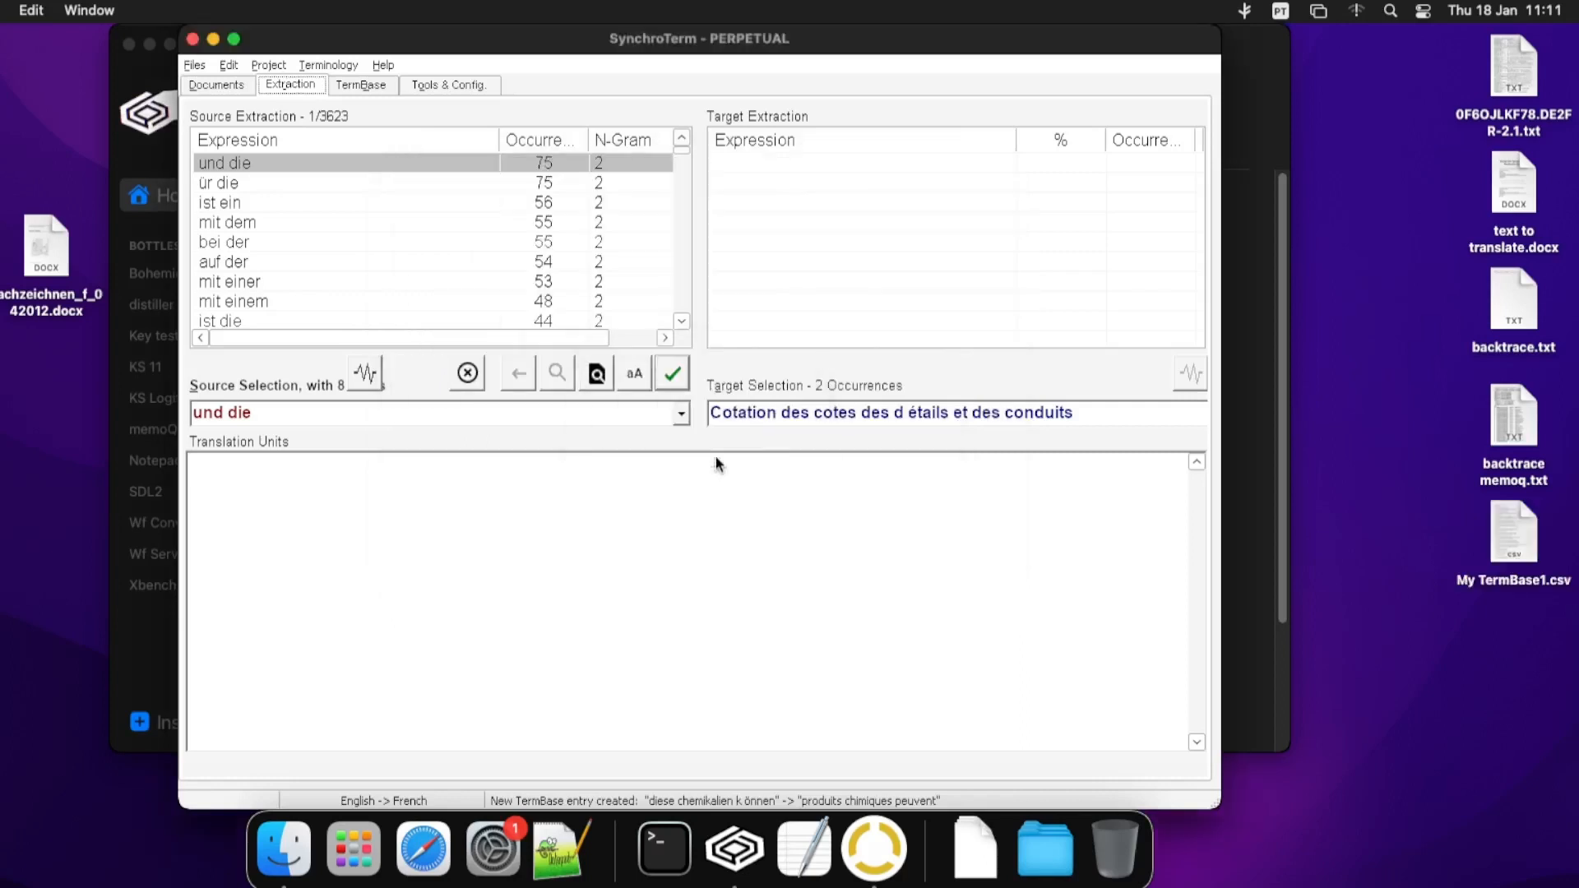
- Check My TermBase1.csv's source and target term pairs in TextEdit, then quit TextEdit and SynchroTerm
double_click(1503, 551)
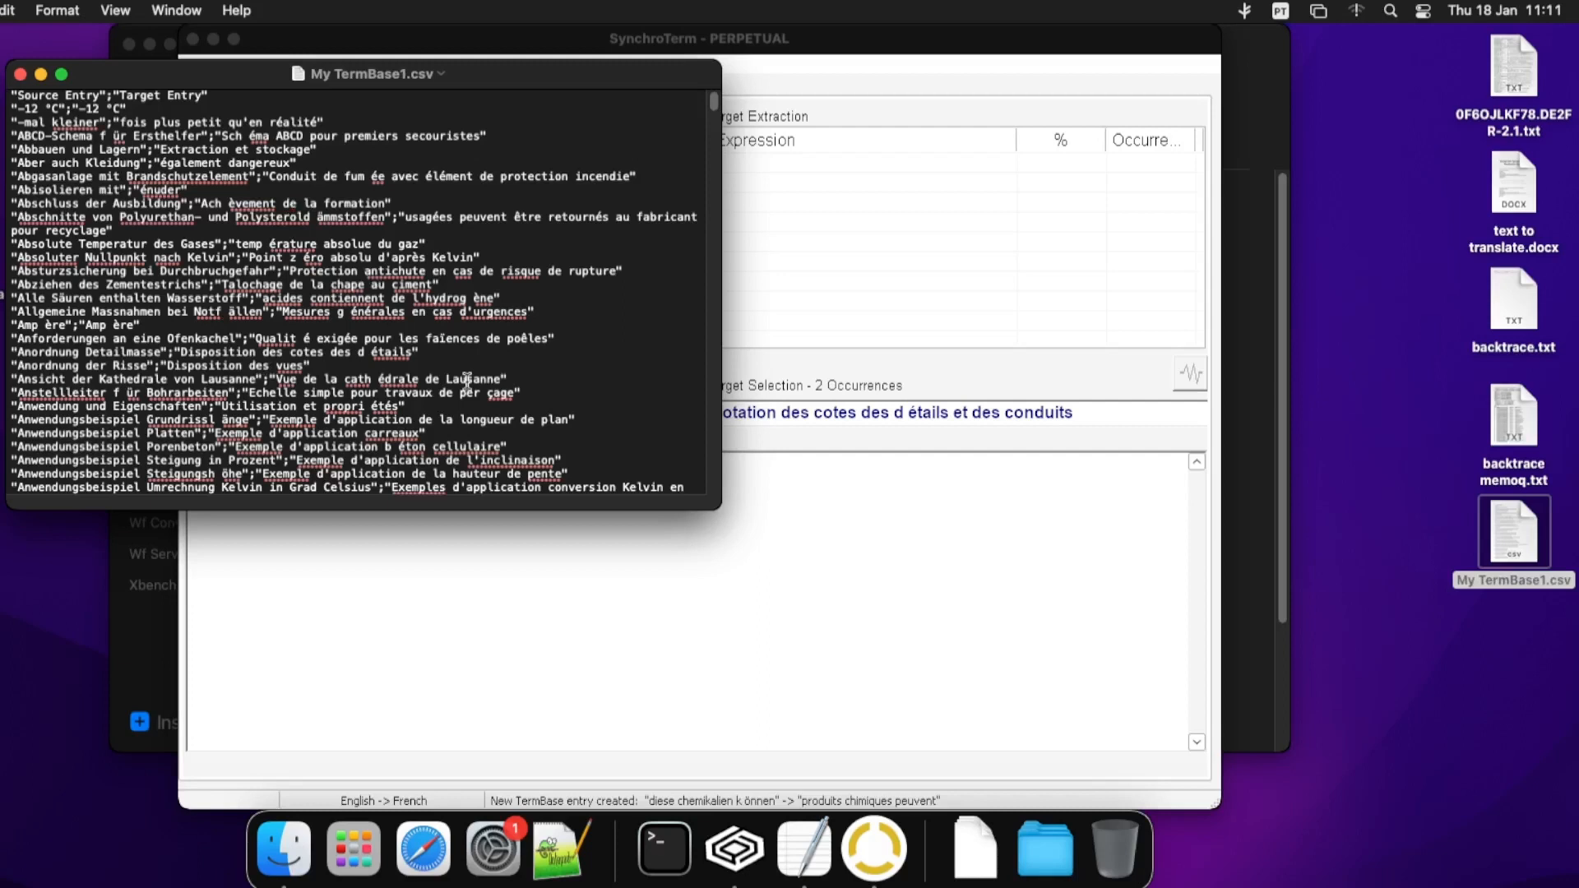
key("super+q")
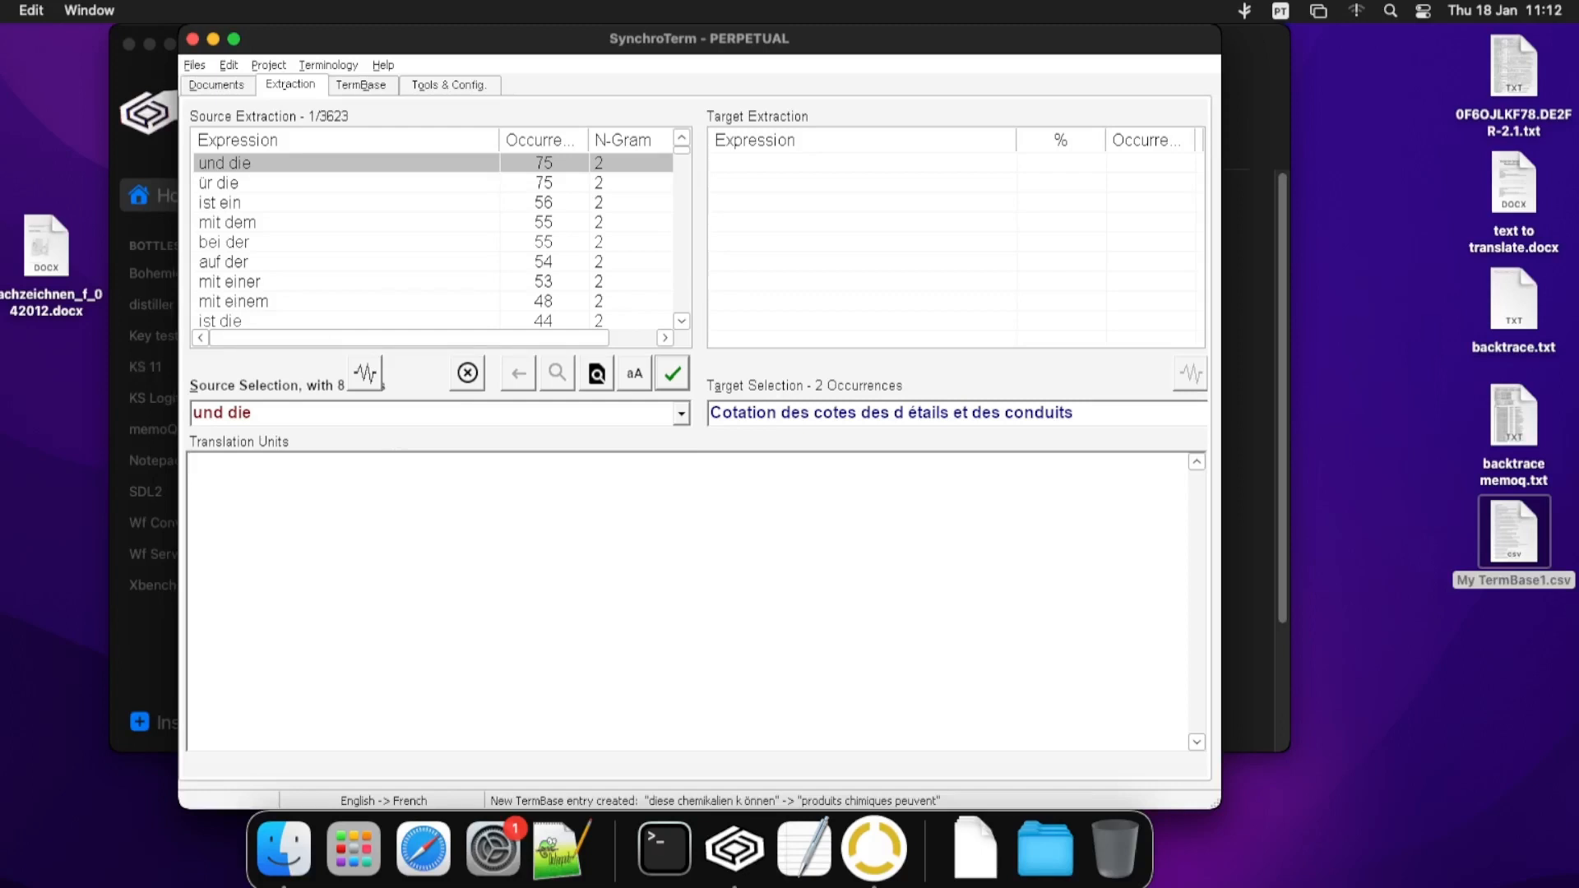
left_click(3, 11)
left_click(33, 121)
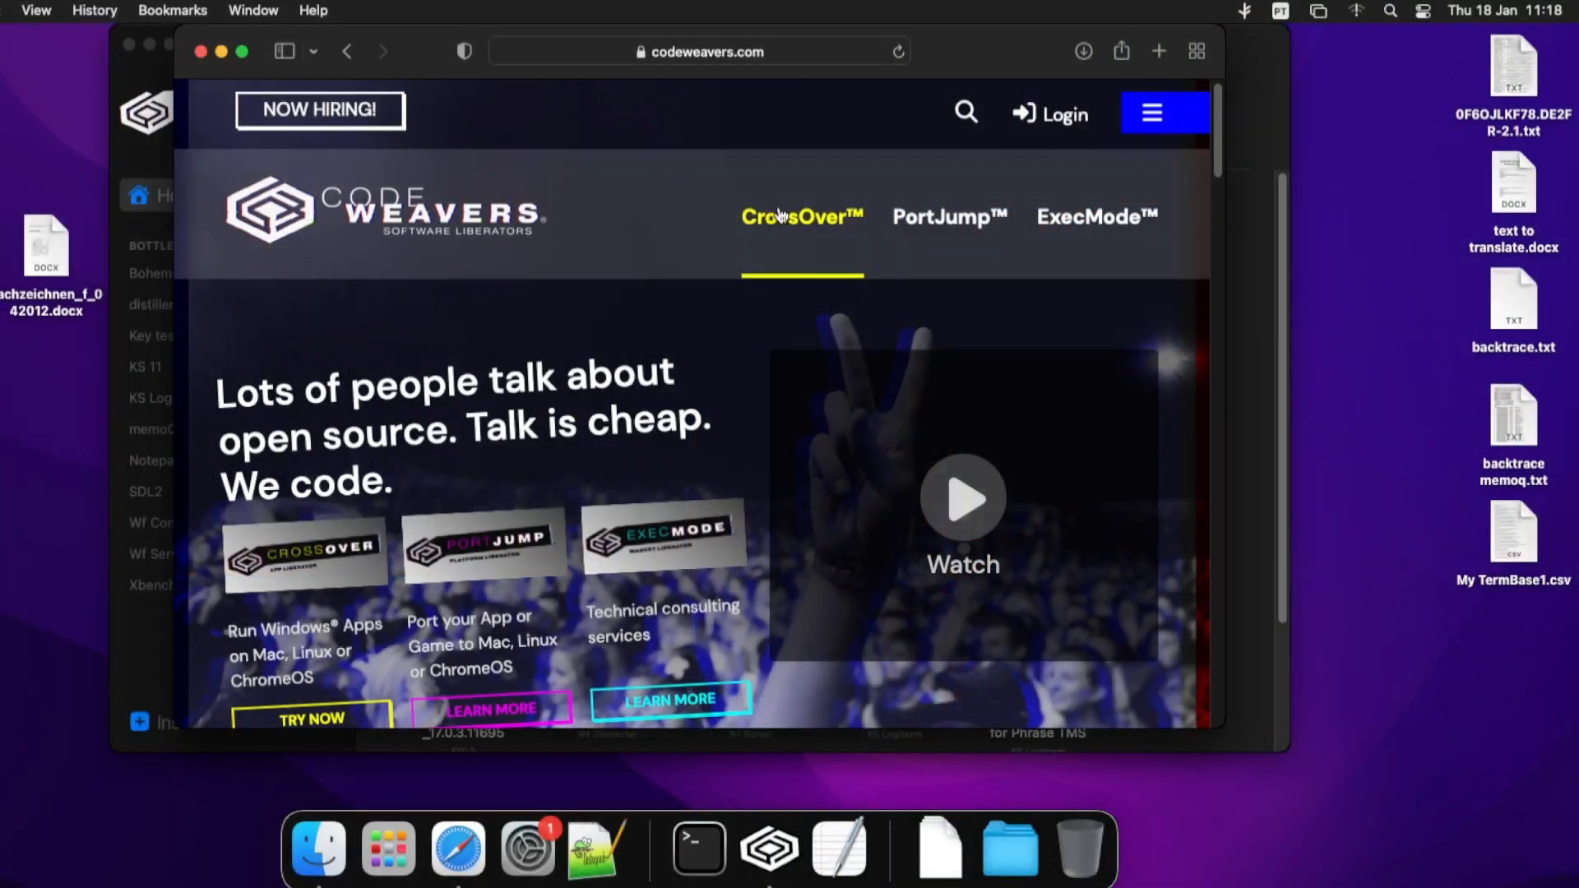
- On codeweavers.com, go to CrossOver's Compatibility section and select its software search field
left_click(778, 212)
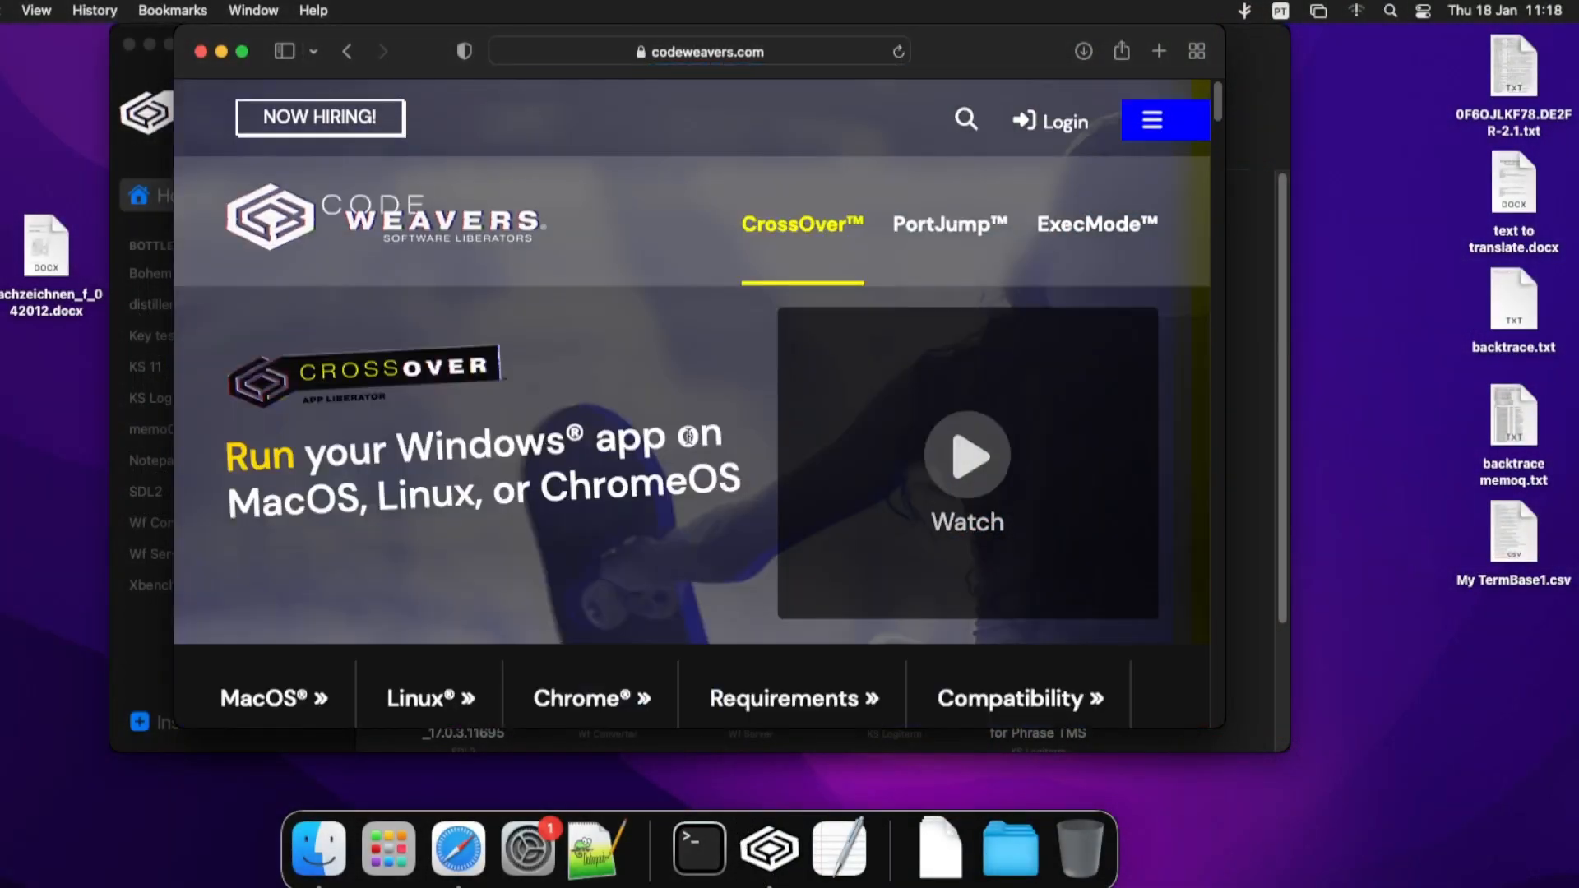
left_click(1007, 699)
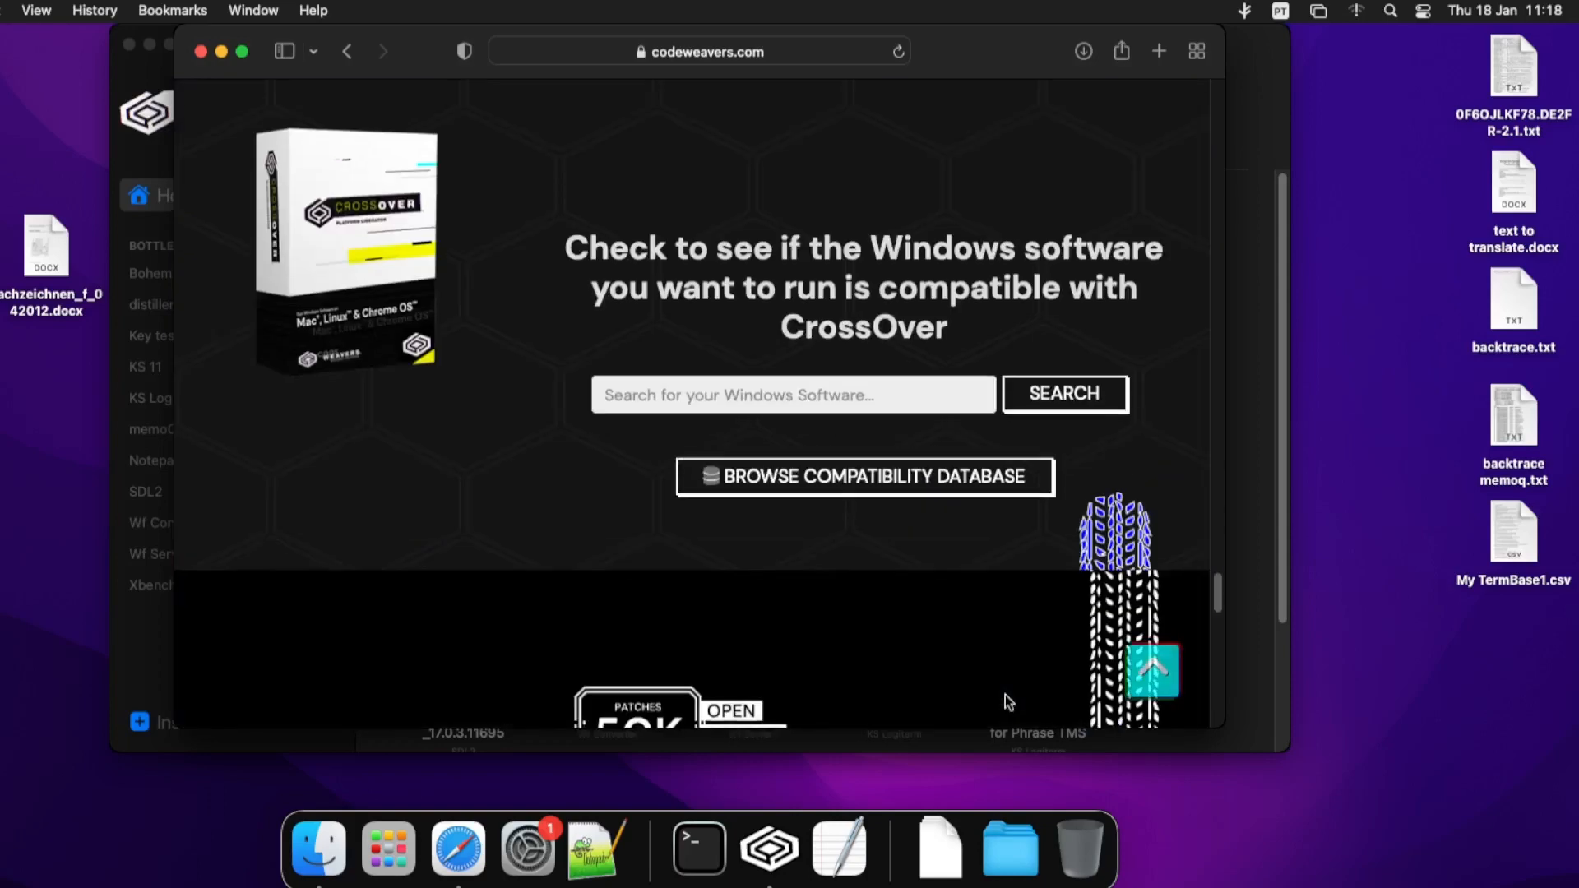
left_click(758, 380)
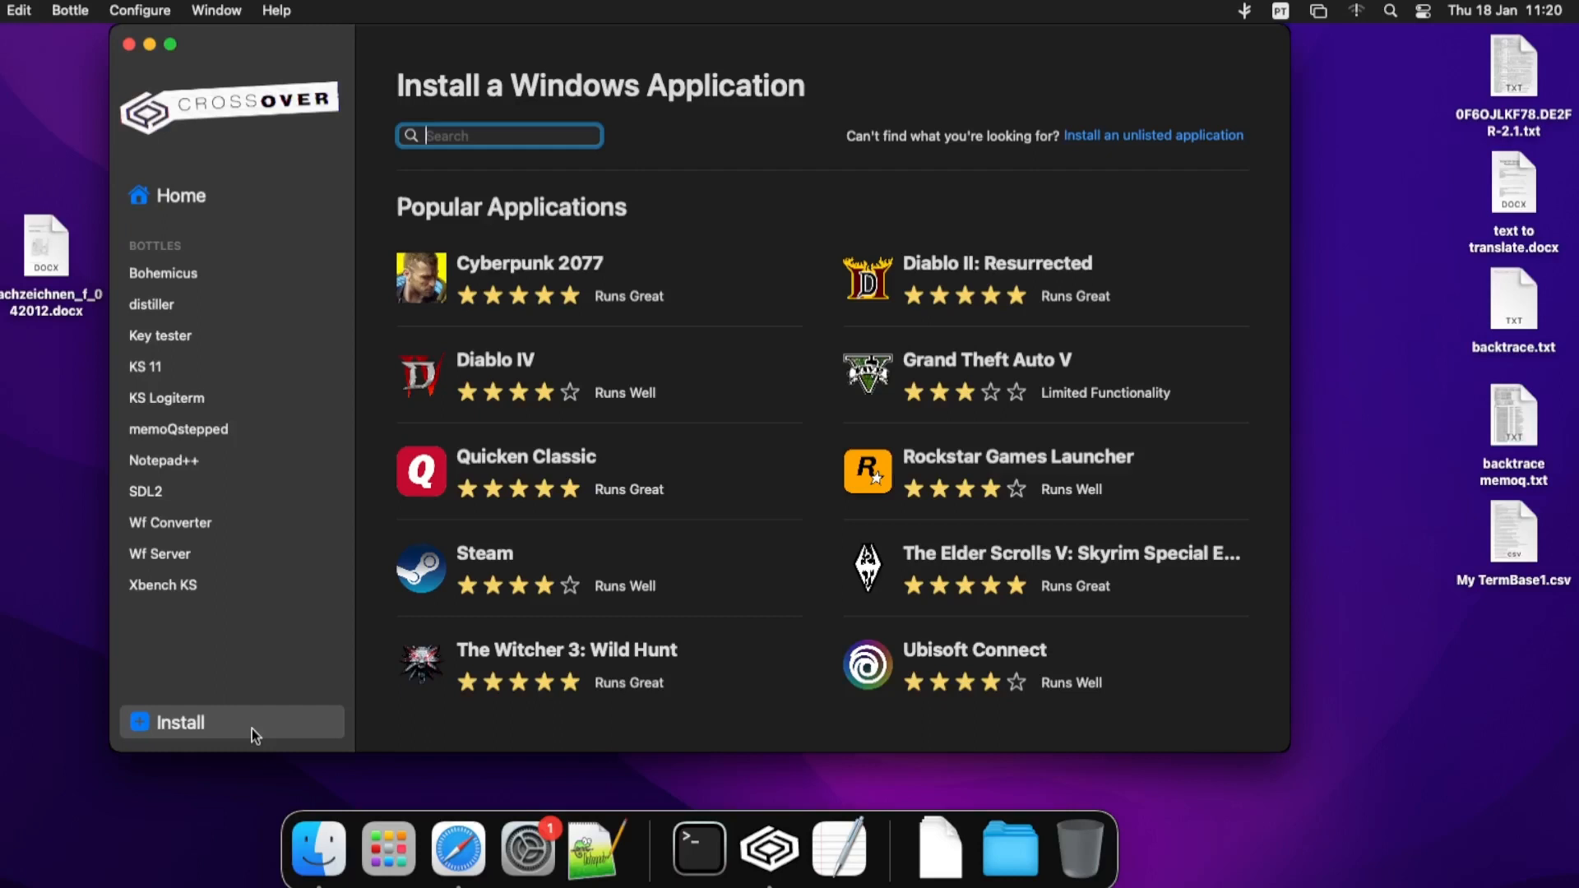
- Search CrossOver's installable apps for 'microsoft office' and open the Microsoft Office 2010 details
type("micros")
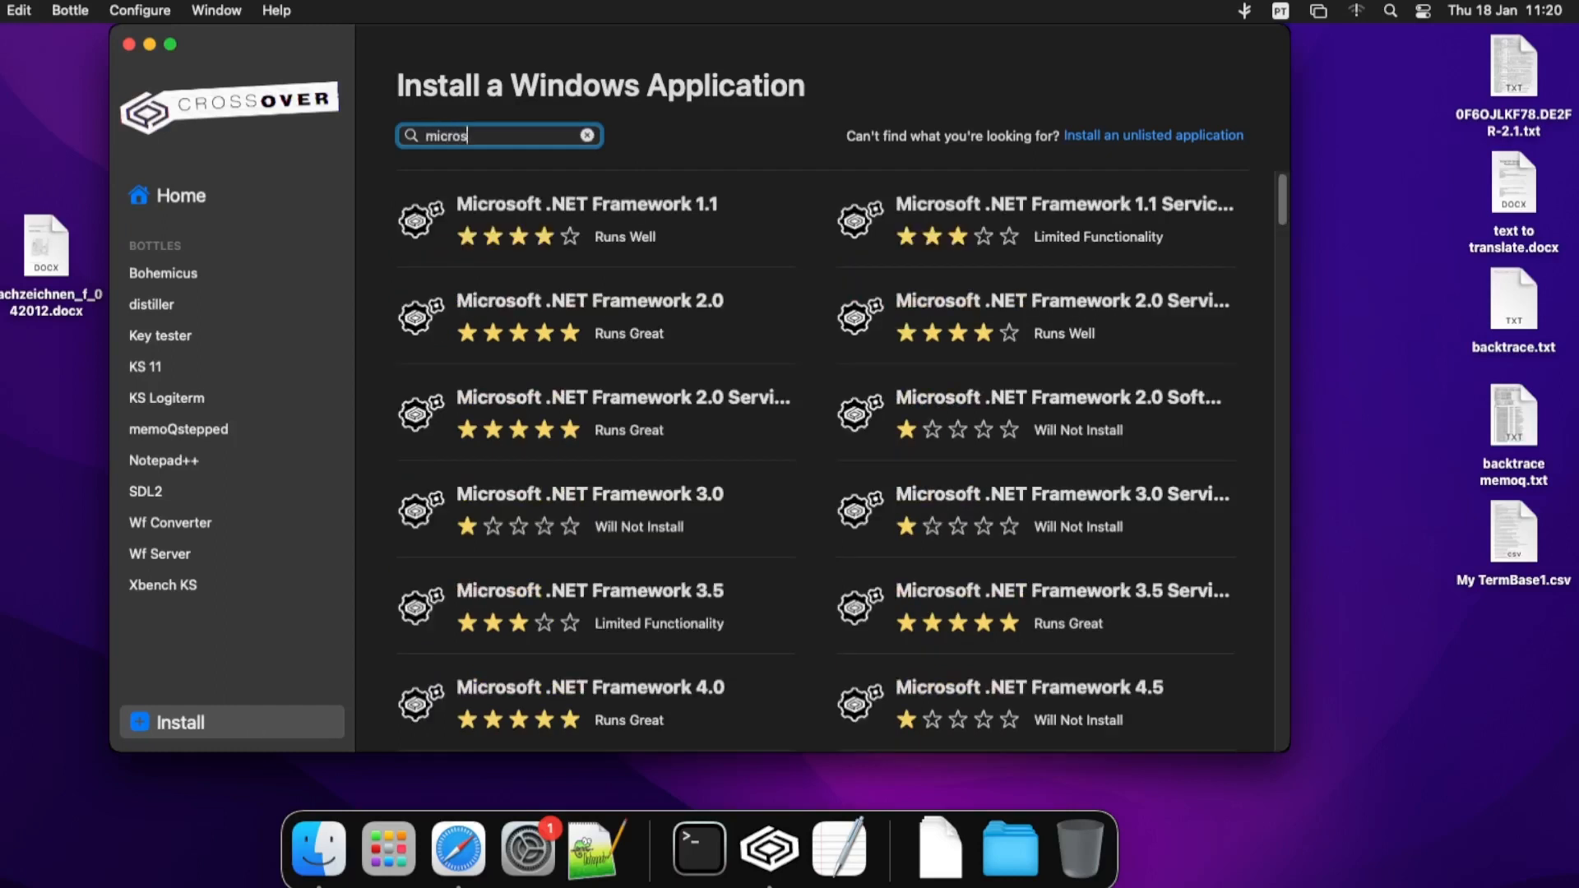
type("oft office")
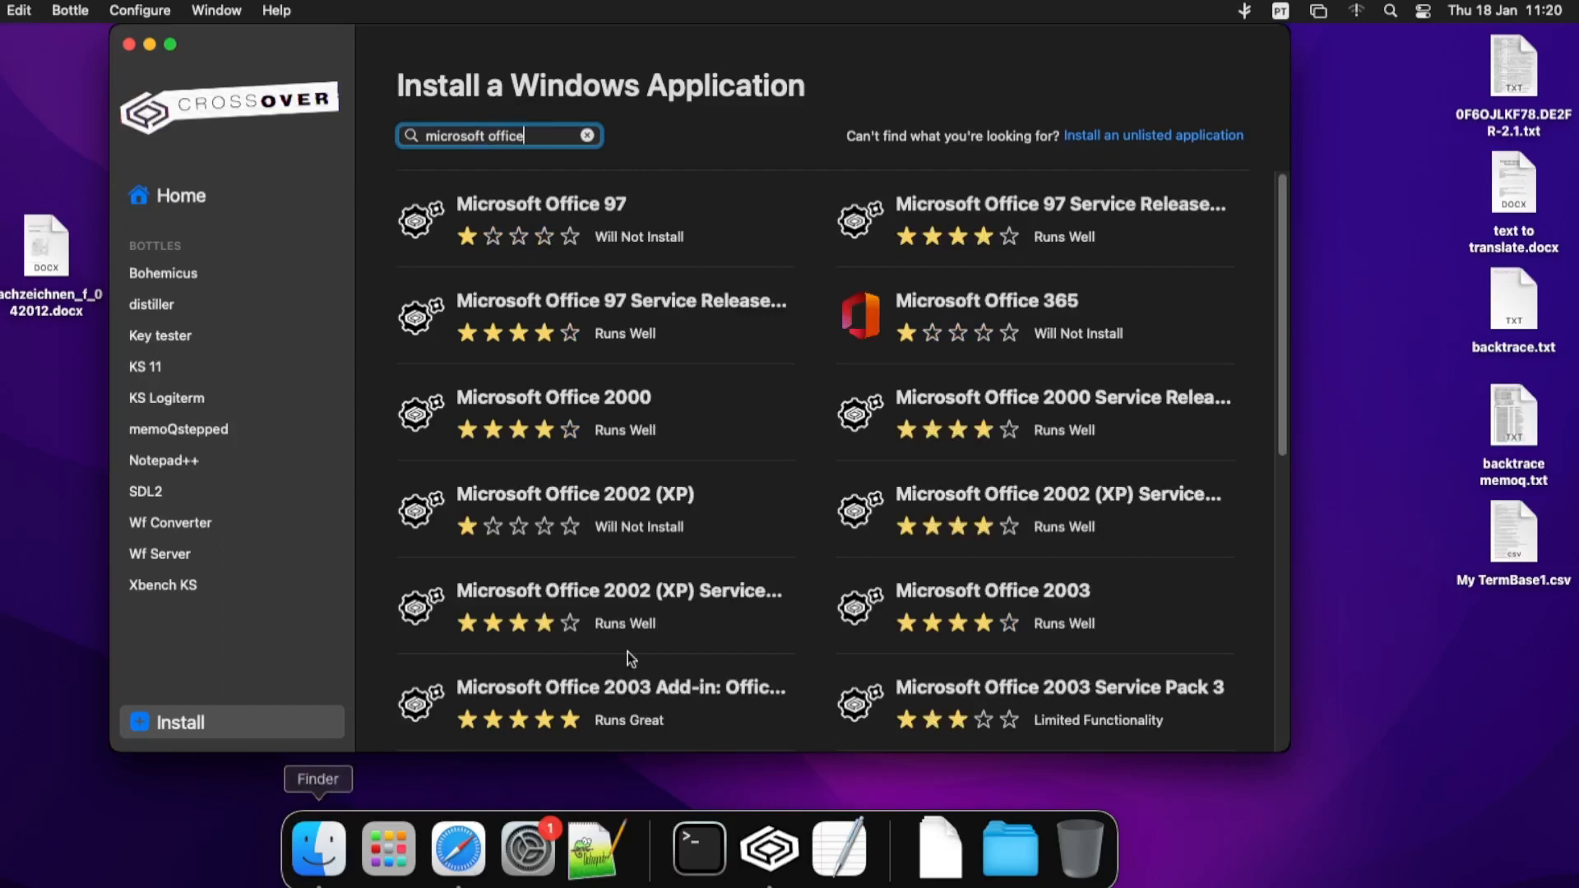
scroll(630, 658, "down", 6)
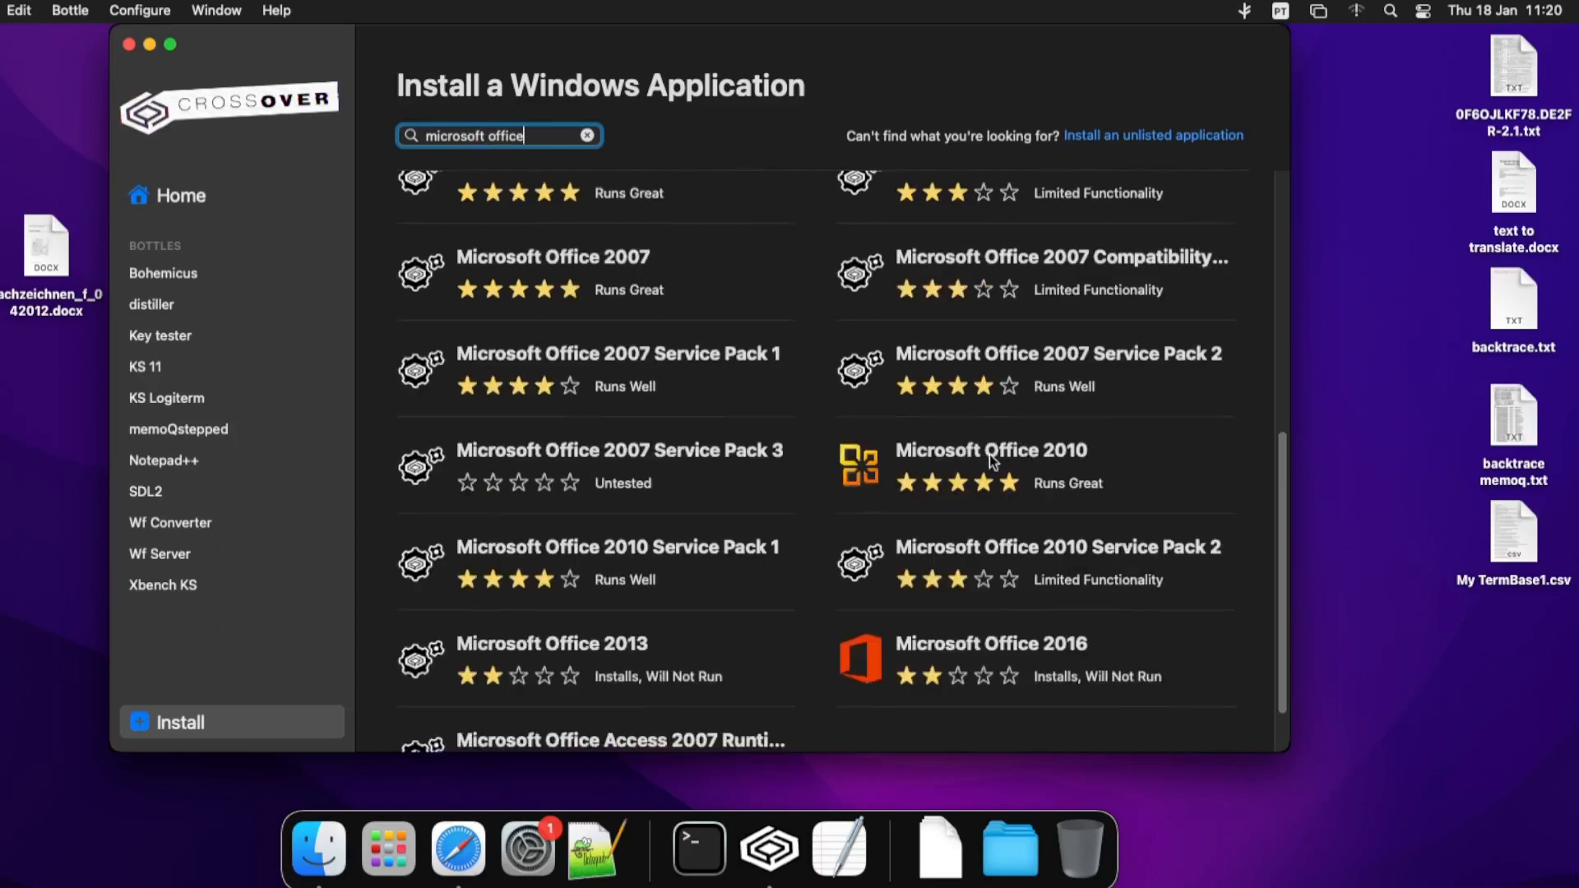
left_click(1035, 484)
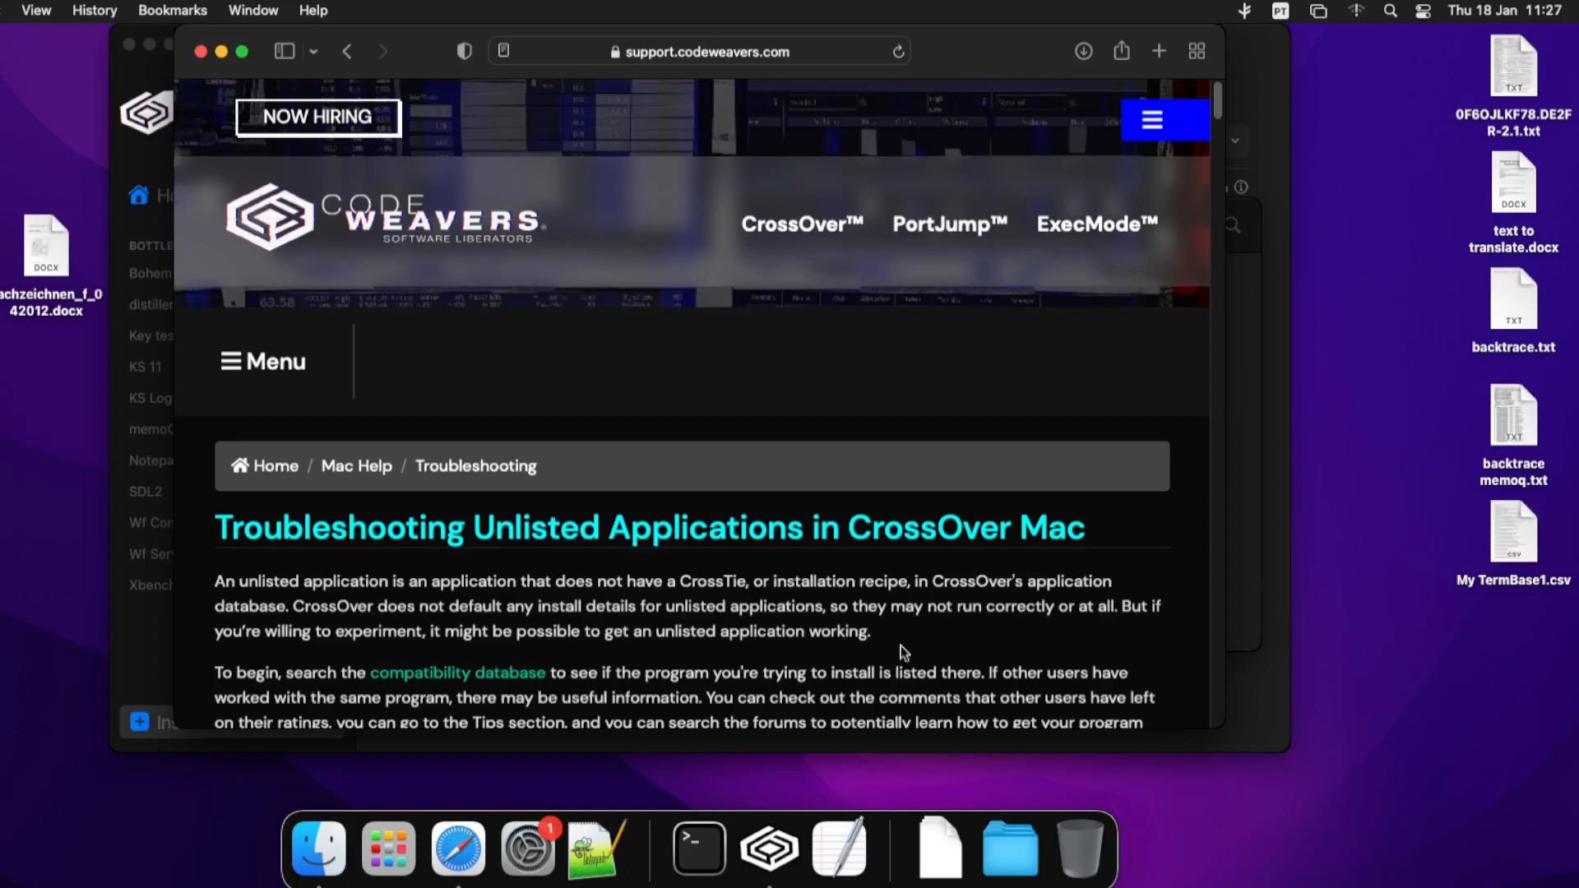
- Read the support article down to Installing Dependencies, then return to CrossOver's Microsoft Office 2010 page
scroll(843, 649, "down", 7)
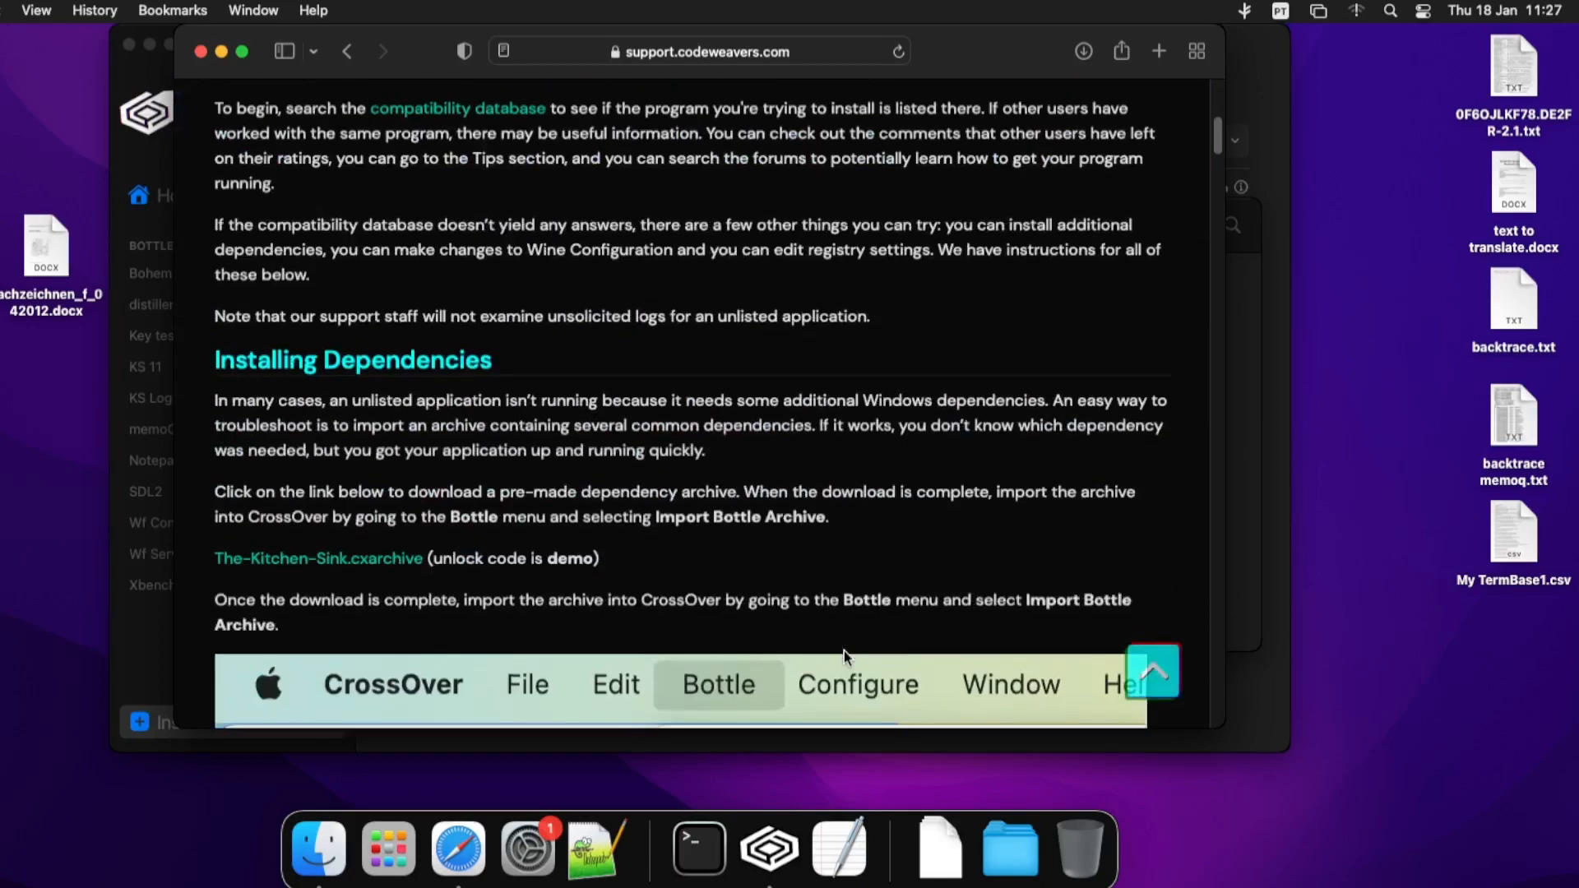
scroll(302, 616, "down", 1)
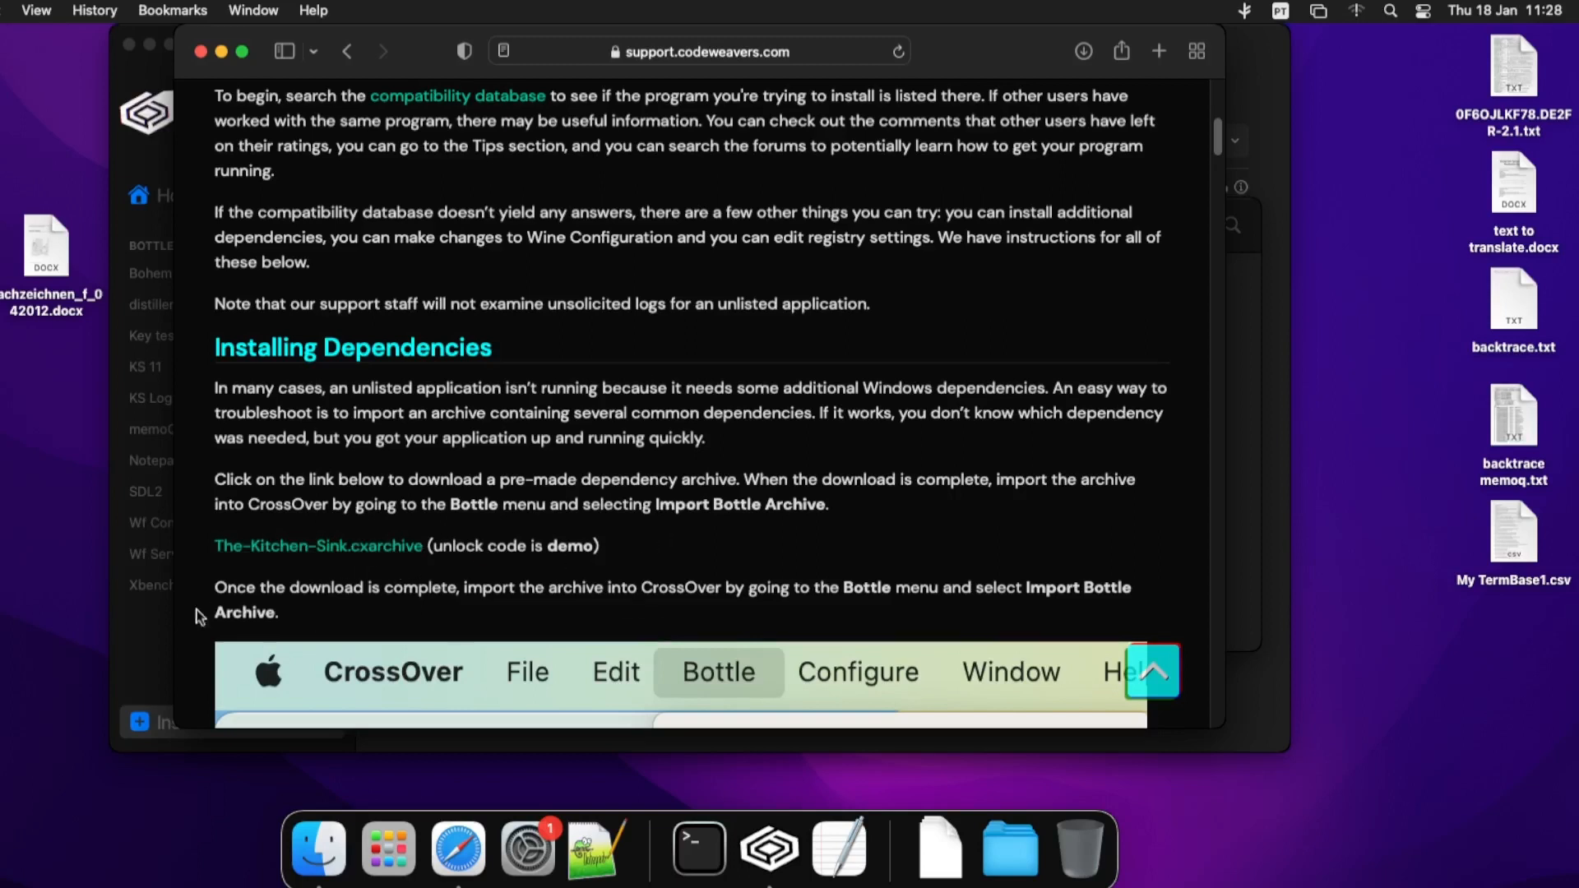
left_click(150, 634)
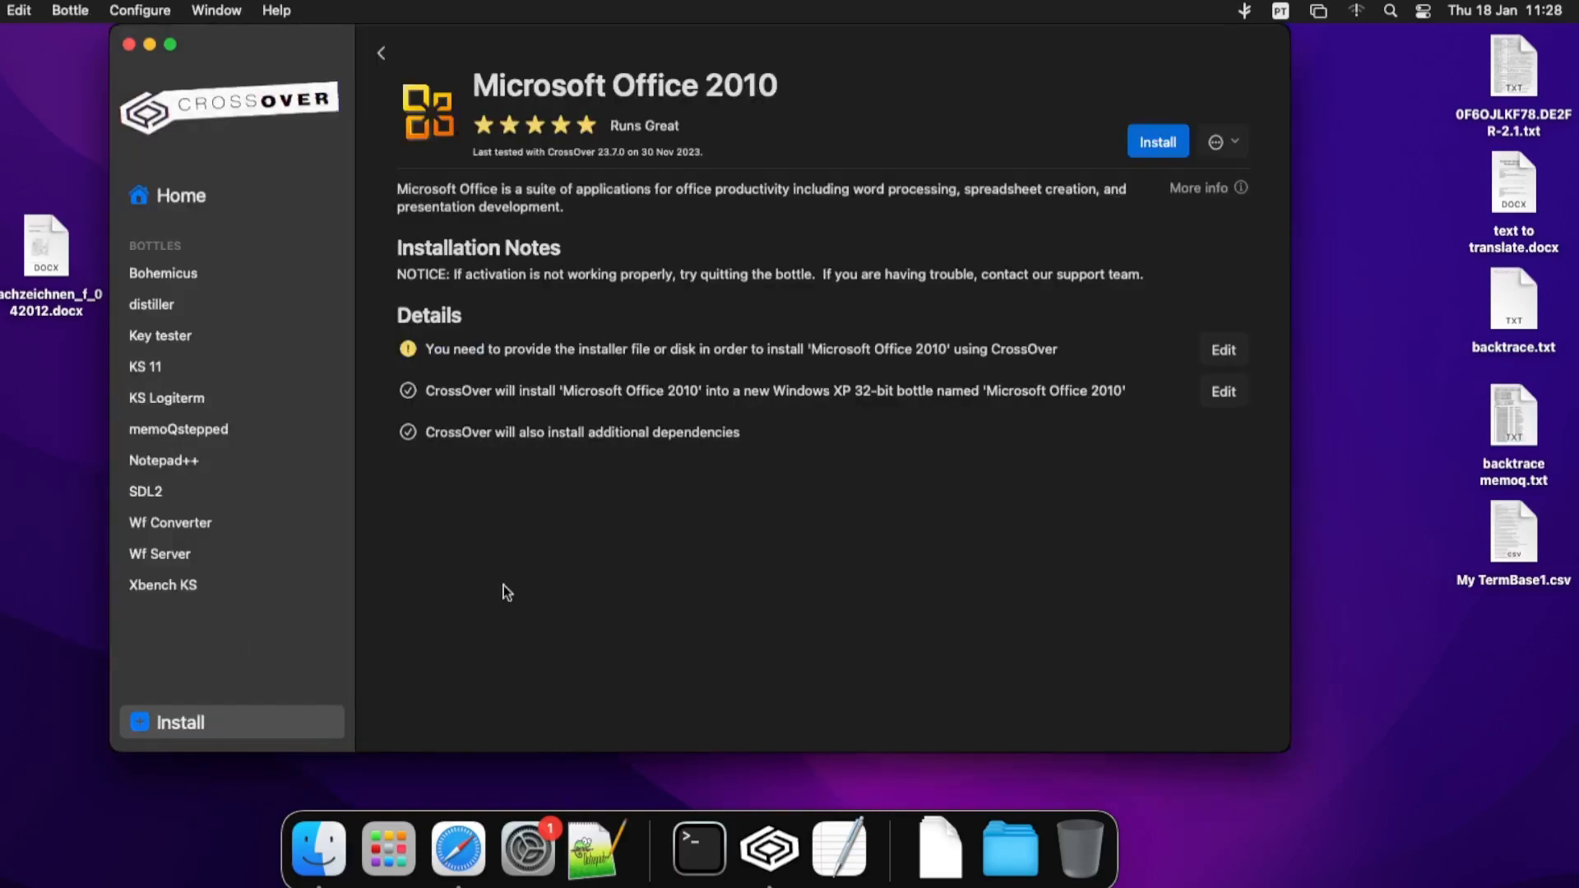
- Look at the Bottle menu's commands, then dismiss the menu
left_click(71, 11)
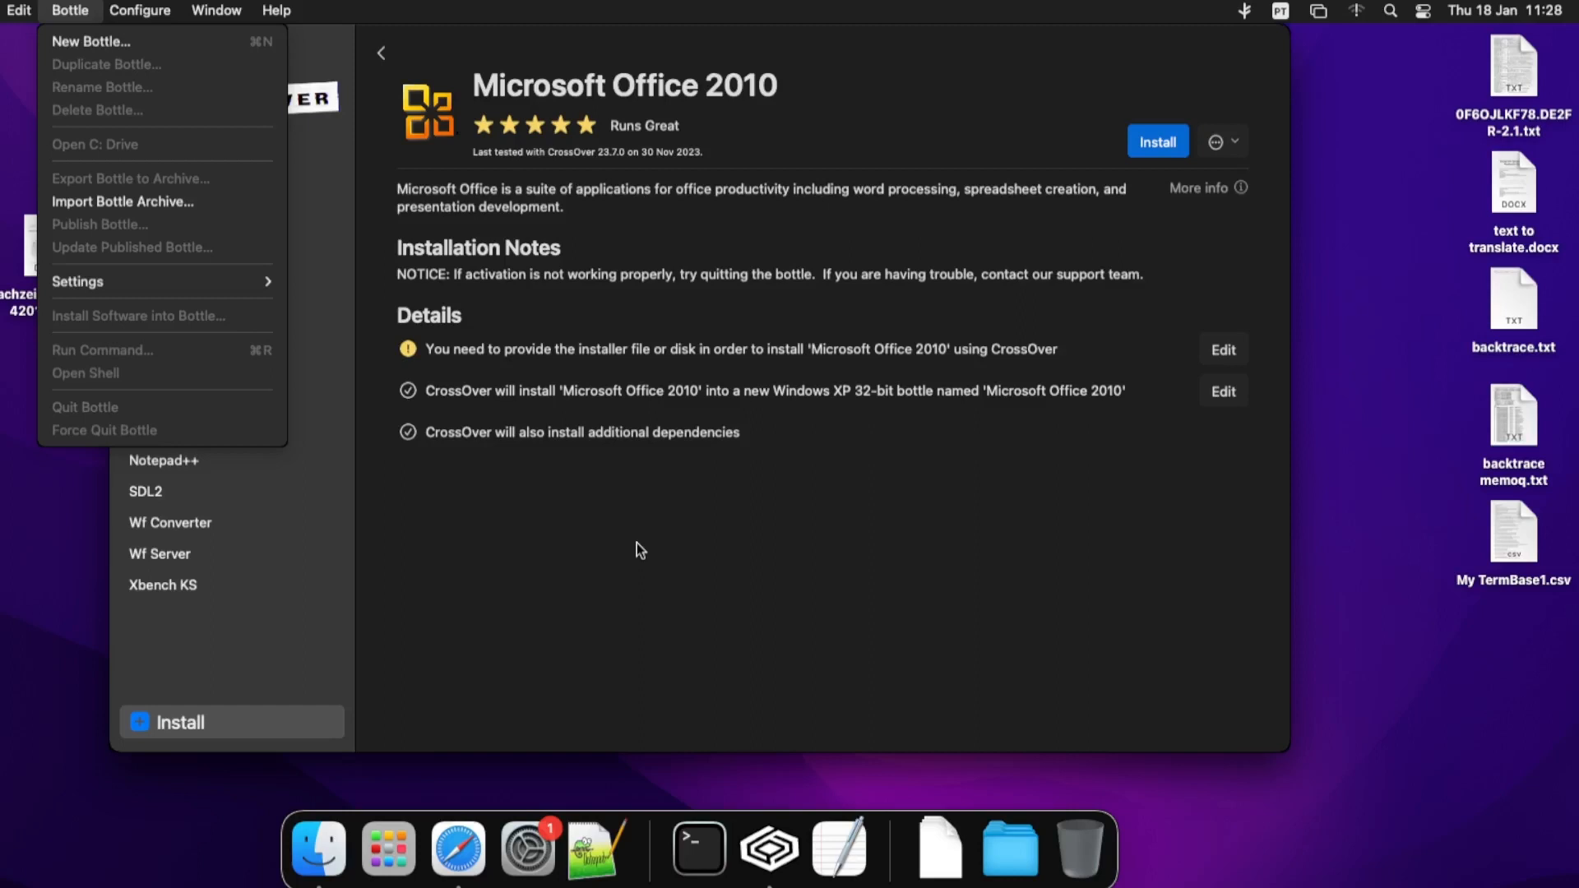
left_click(778, 606)
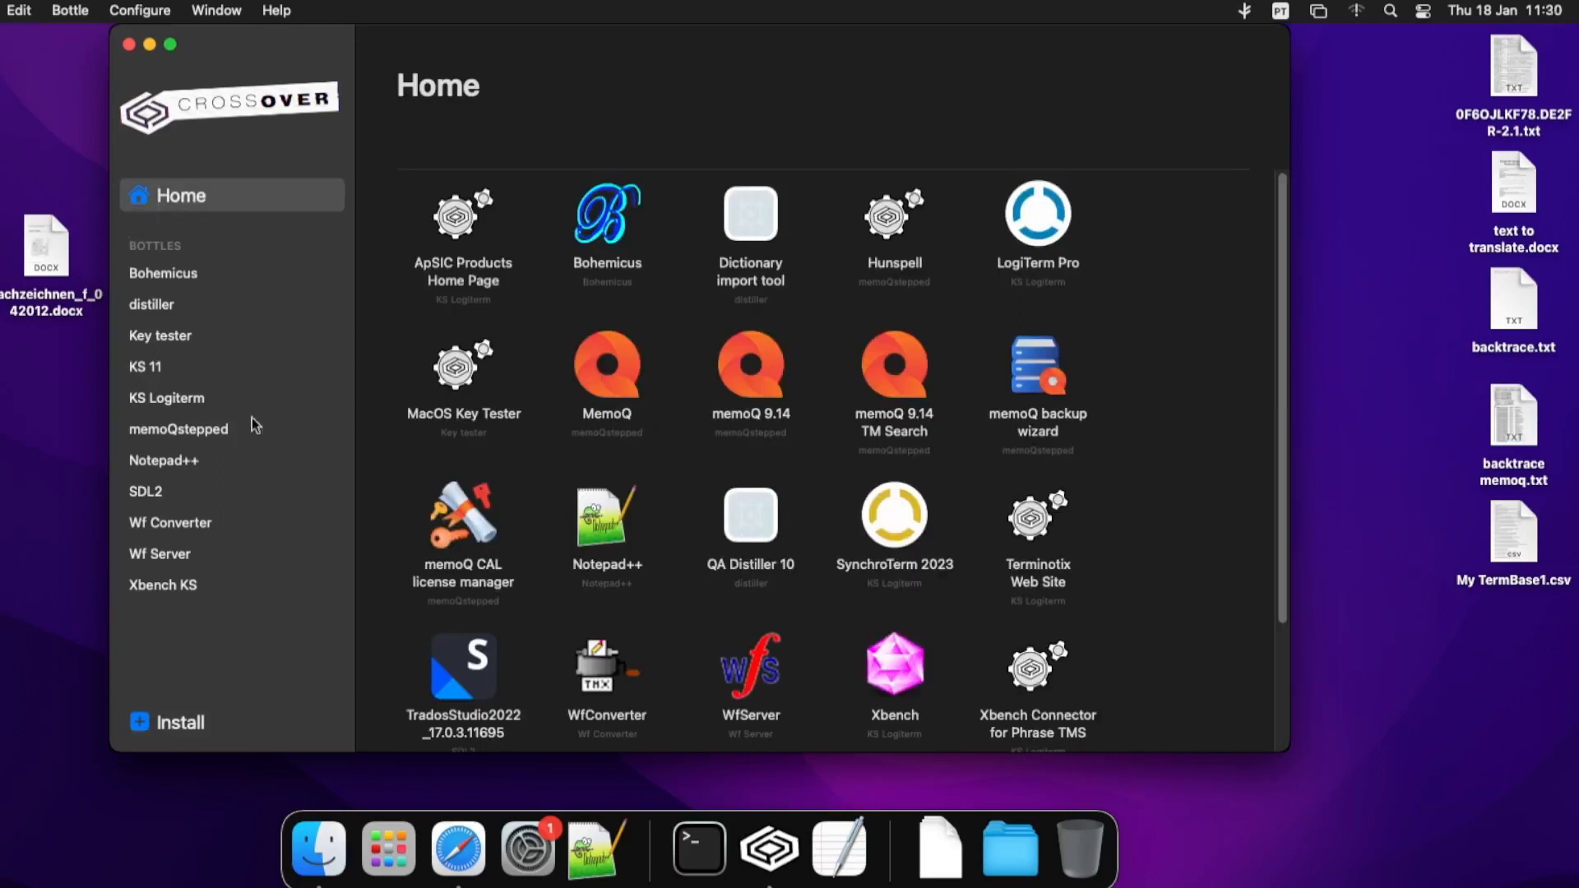
- Return from the Microsoft Office search, clear it, and start an unlisted application install
left_click(165, 722)
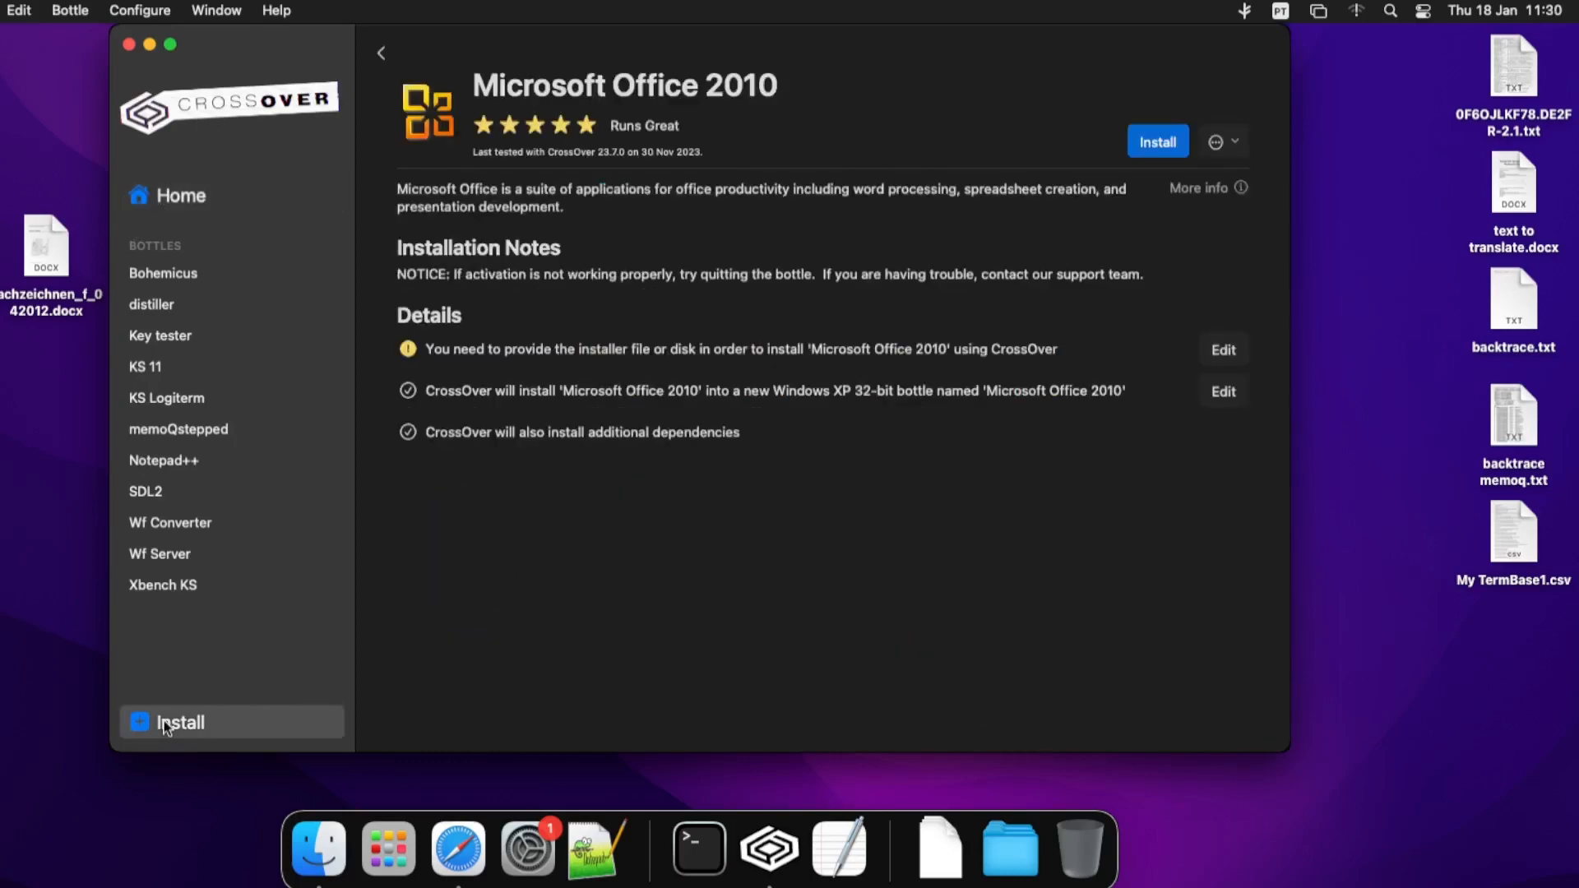
left_click(387, 43)
left_click(588, 135)
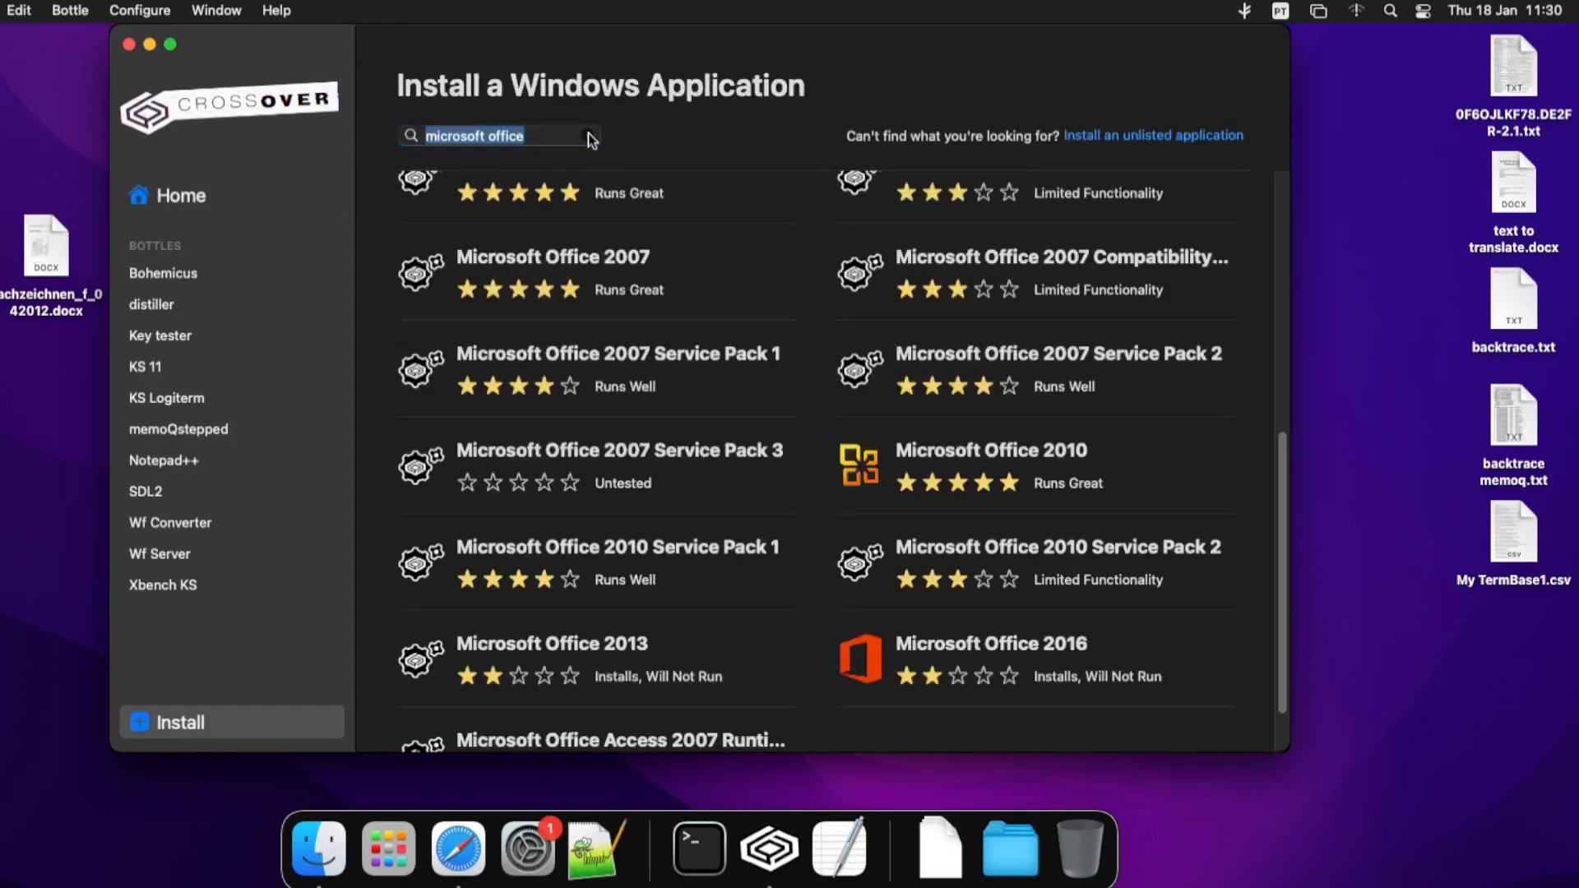
left_click(1153, 138)
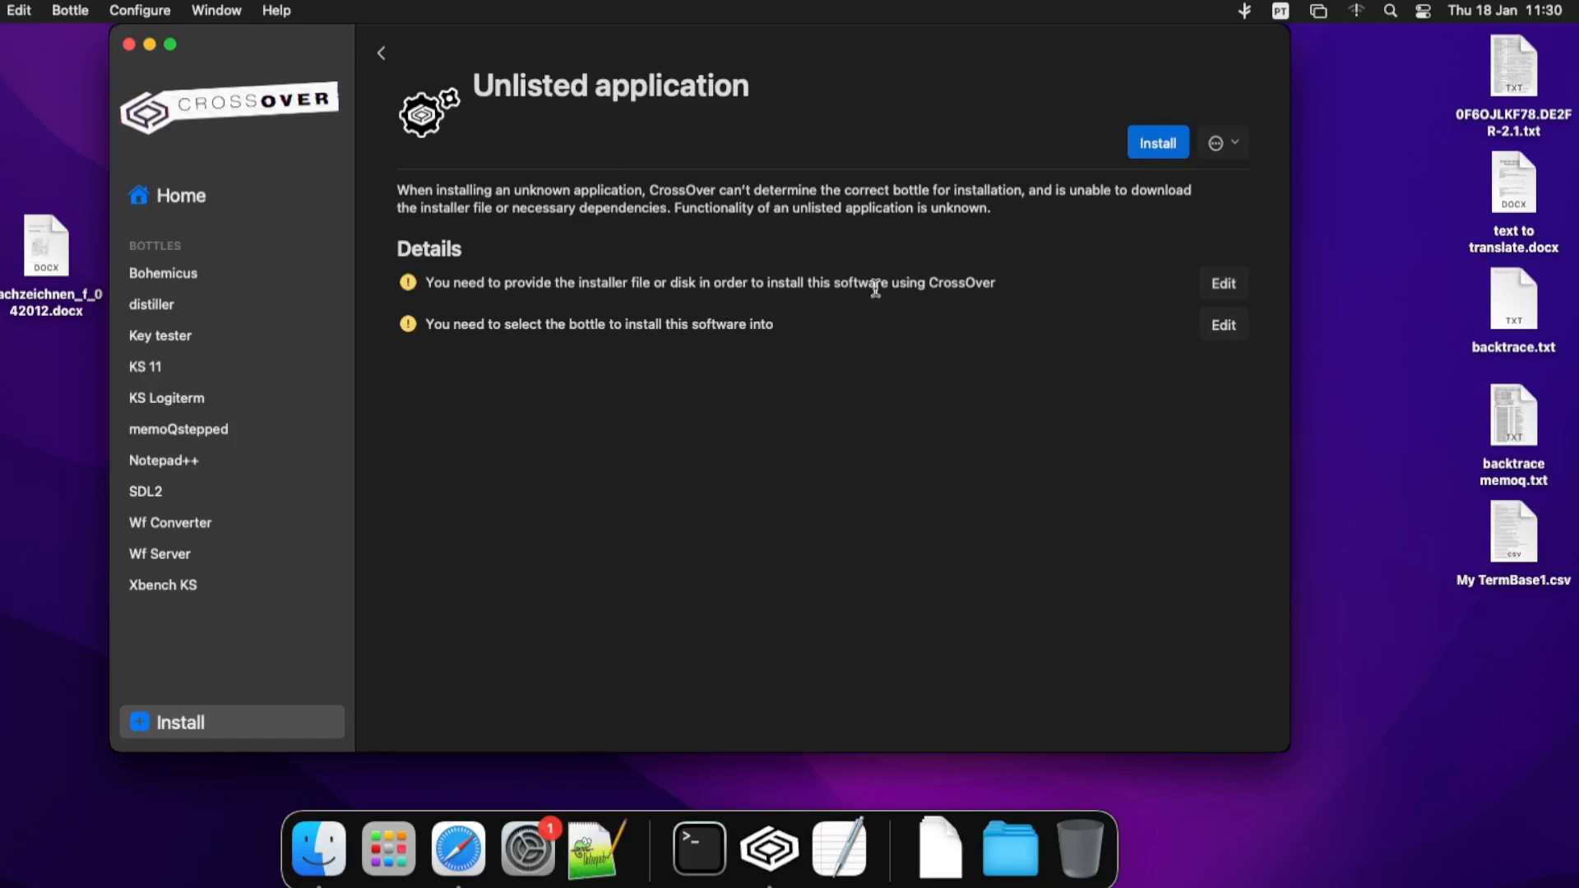
- Create a new Windows 11 bottle named 'My new app' as the install target
left_click(1224, 325)
type("My new app")
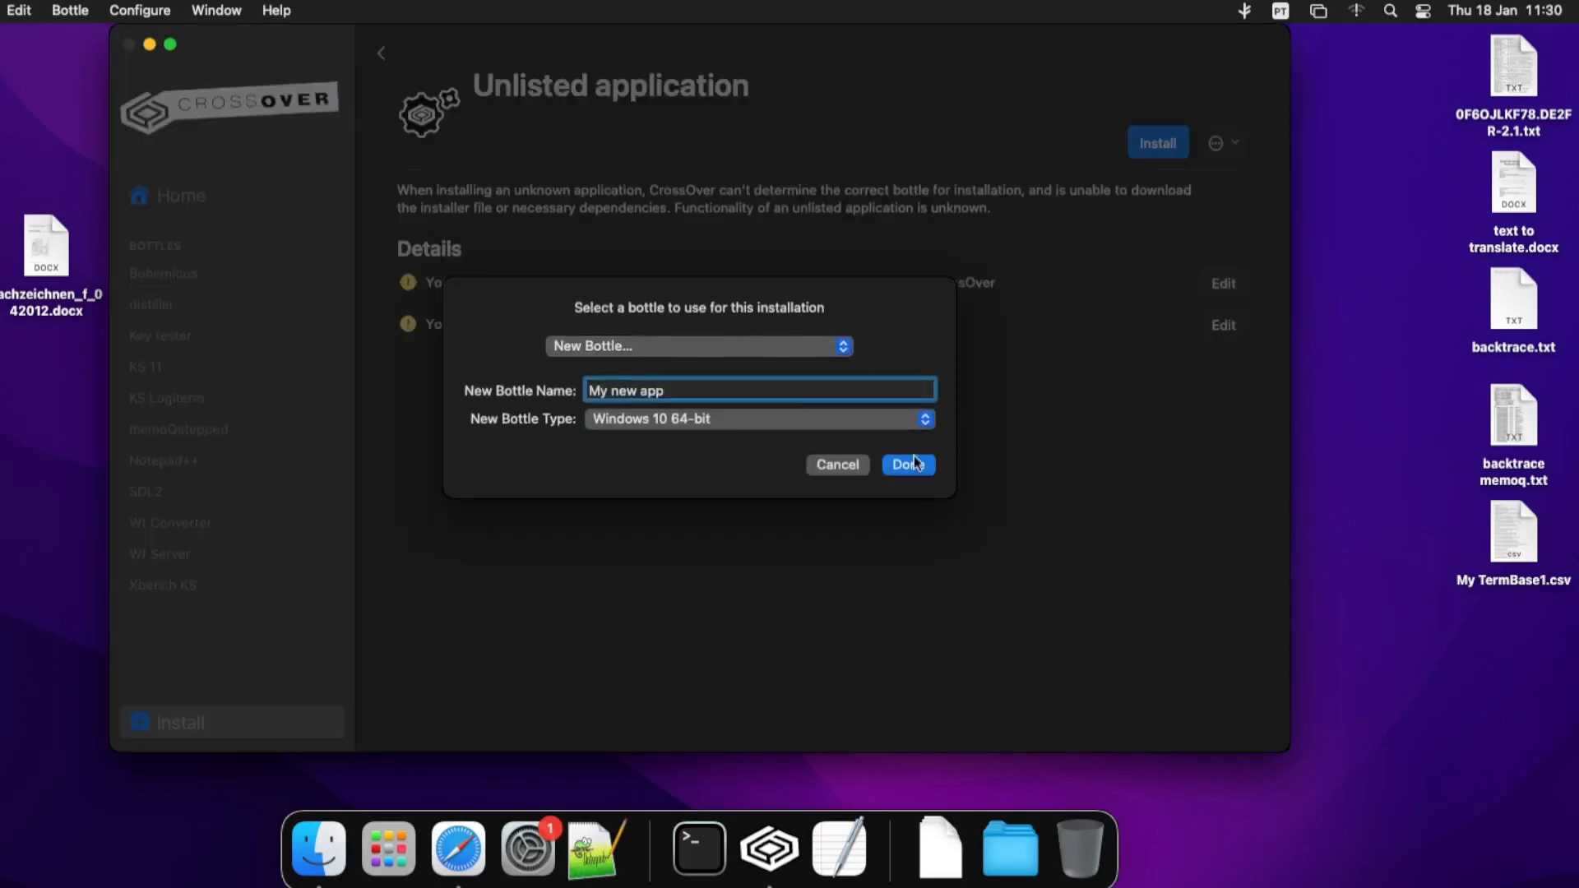
left_click(711, 433)
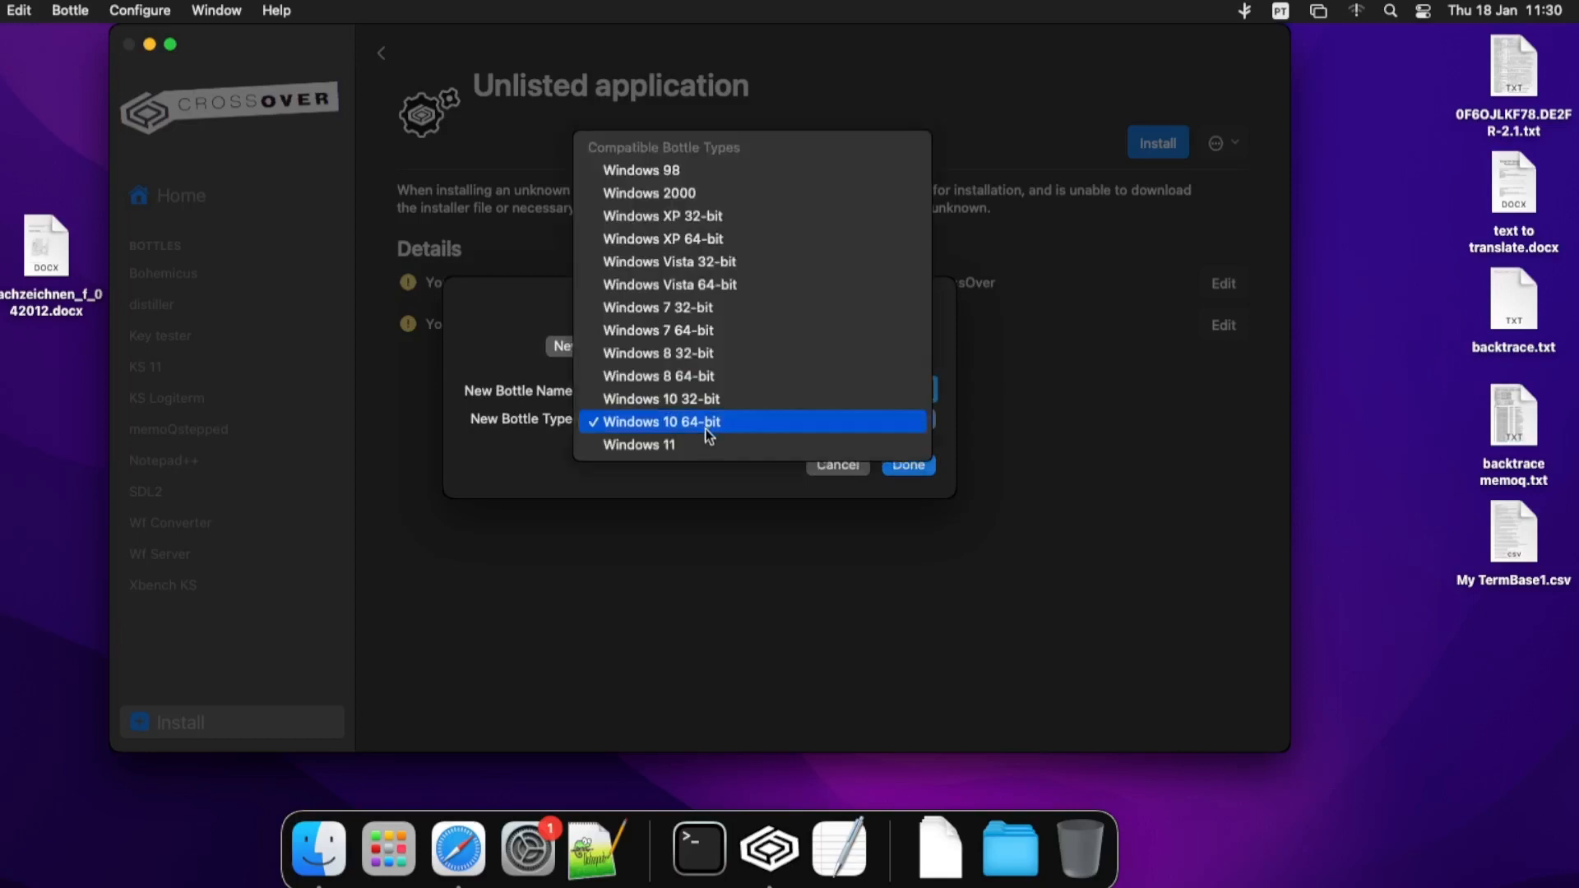
left_click(694, 446)
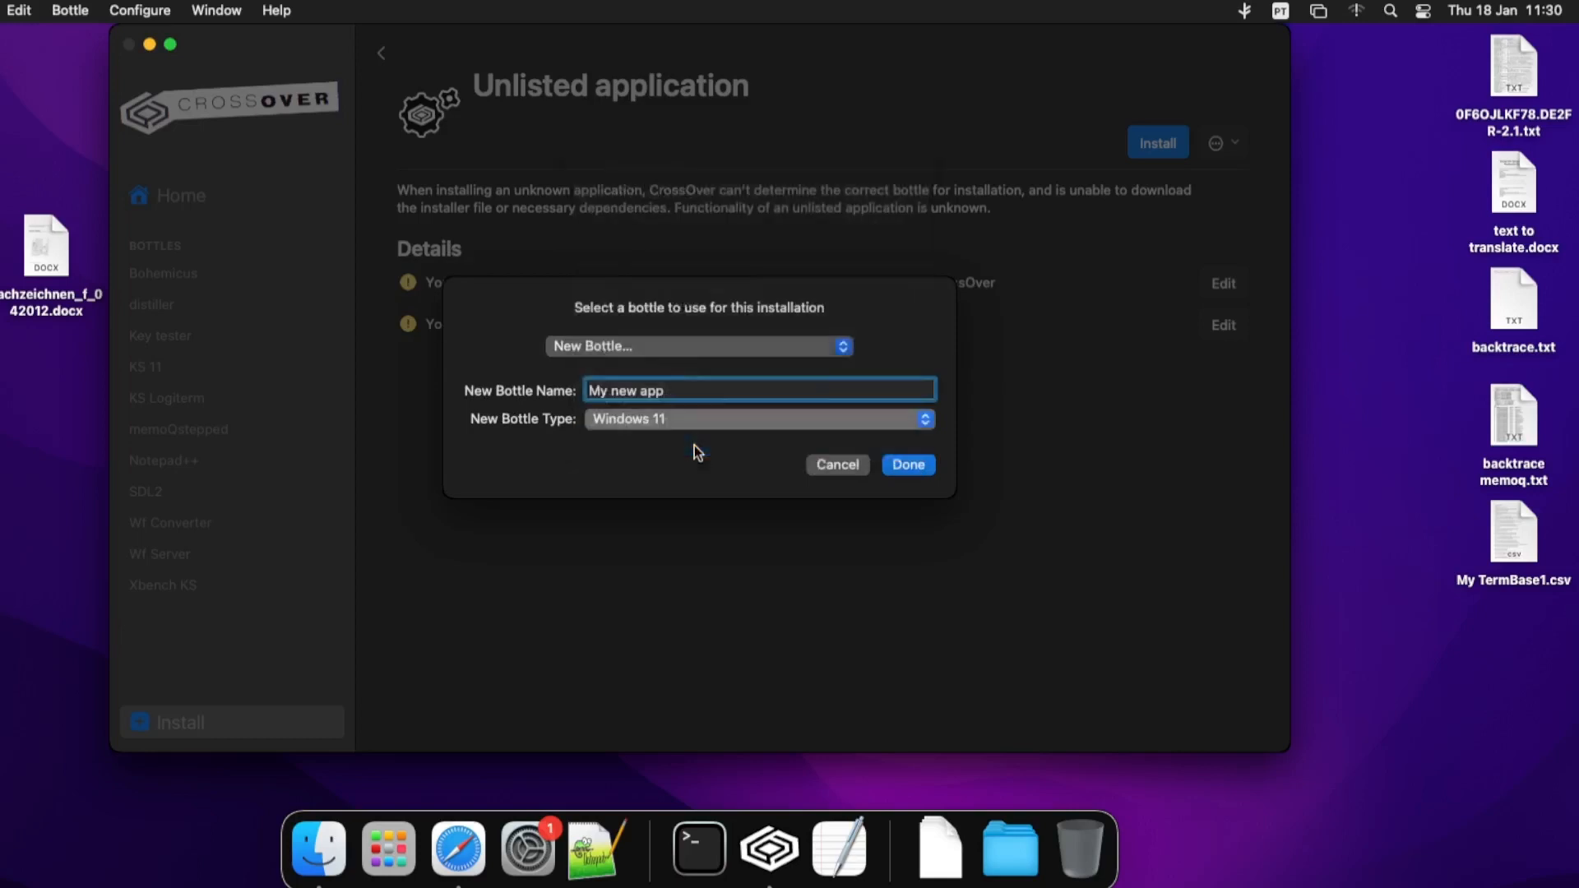
left_click(903, 462)
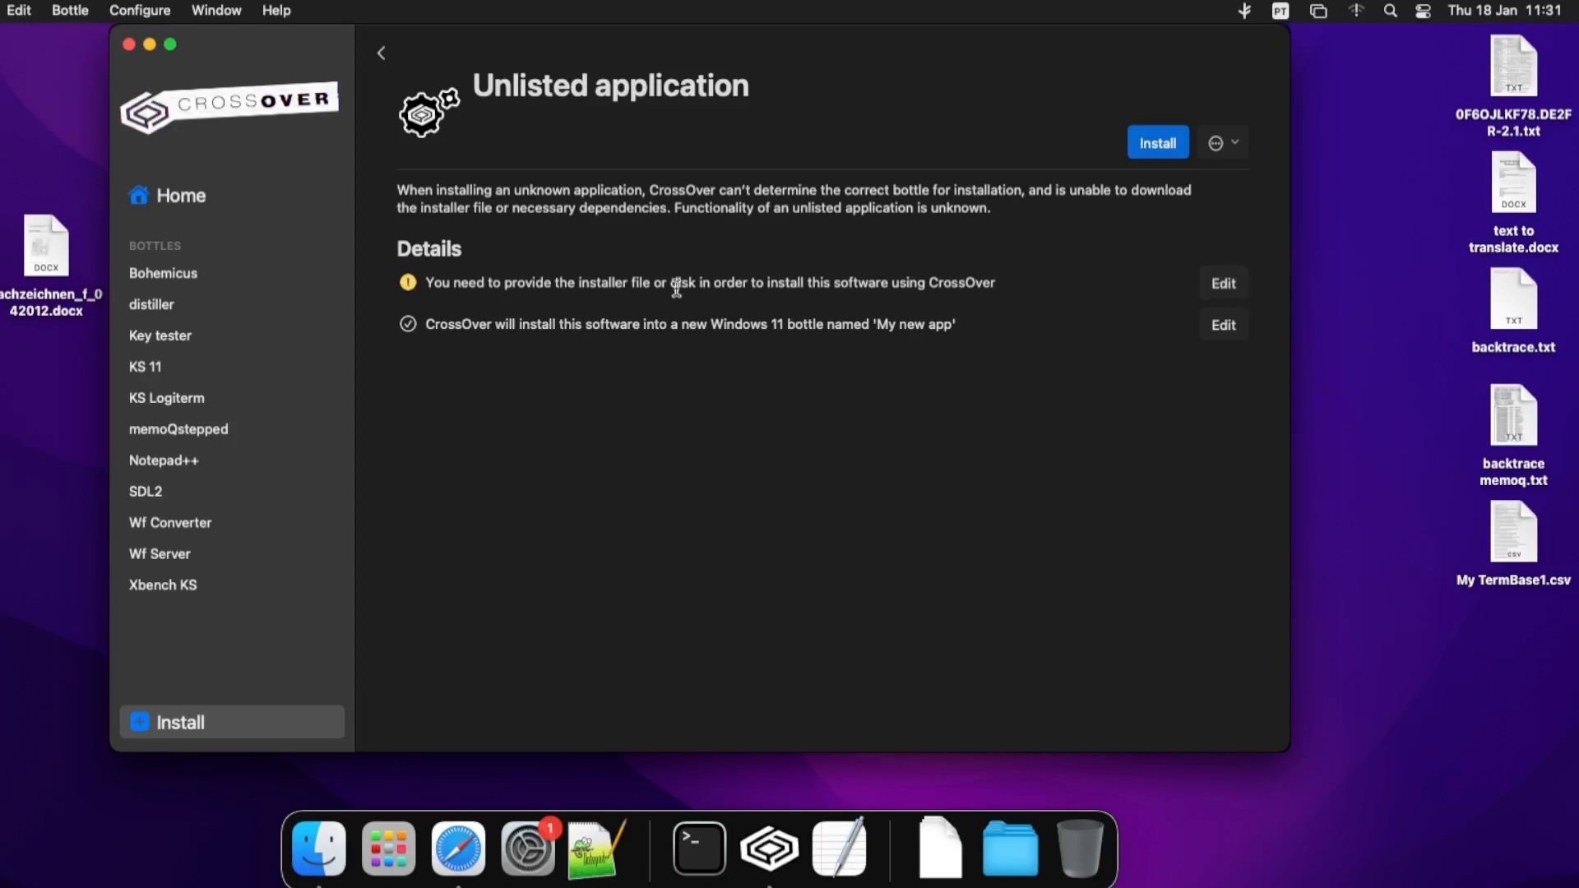
- In Advanced options, add Microsoft Visual C++ 2010 (10.0) Redistributable to the items to install
left_click(1238, 145)
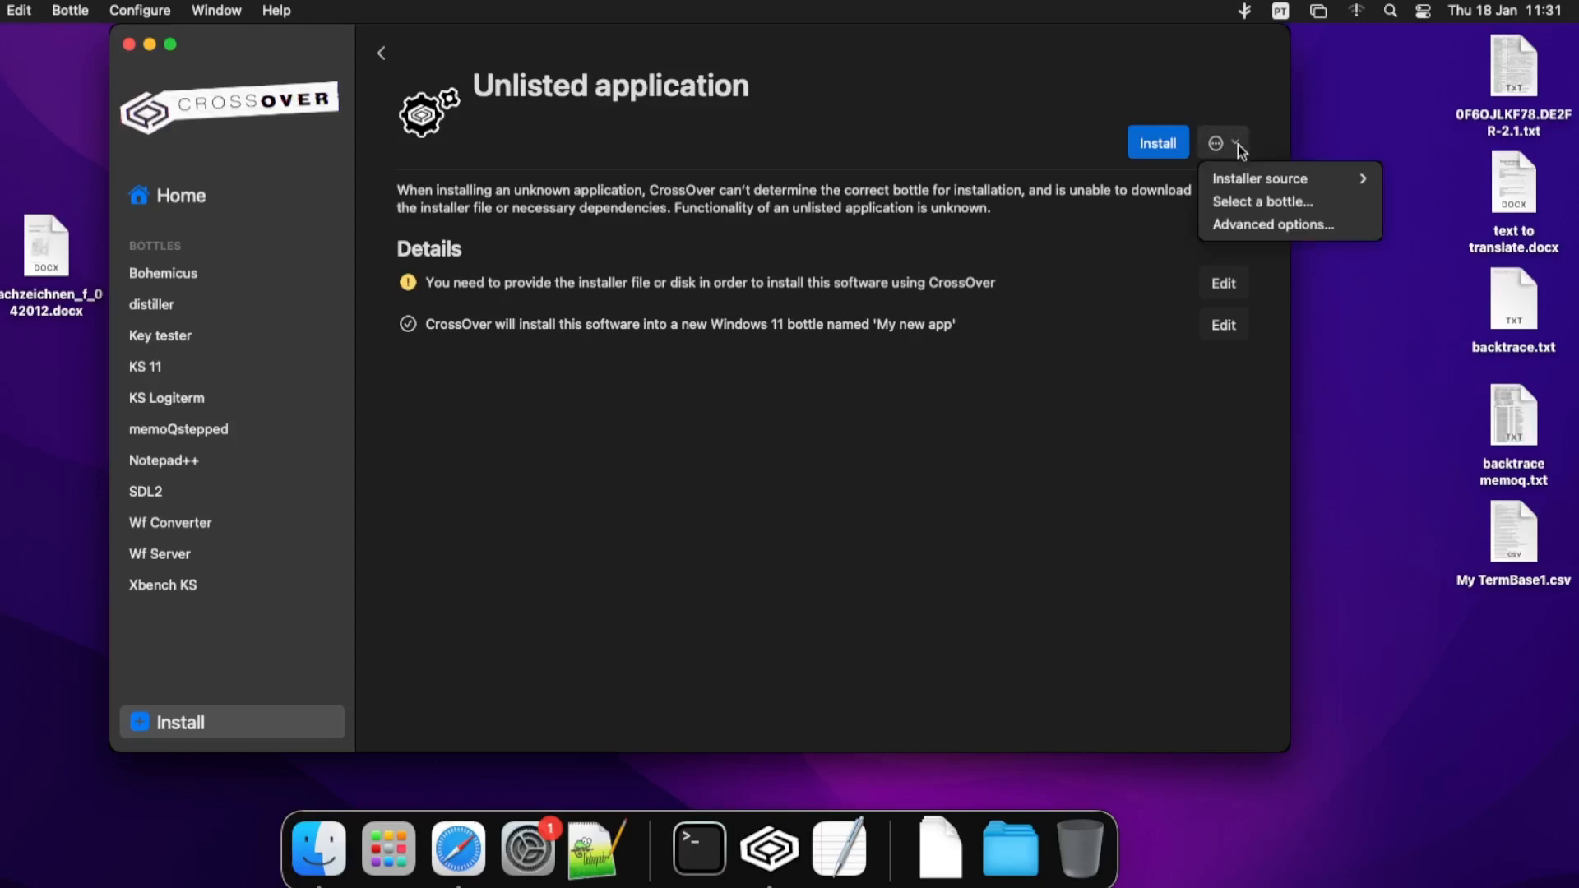
left_click(1243, 226)
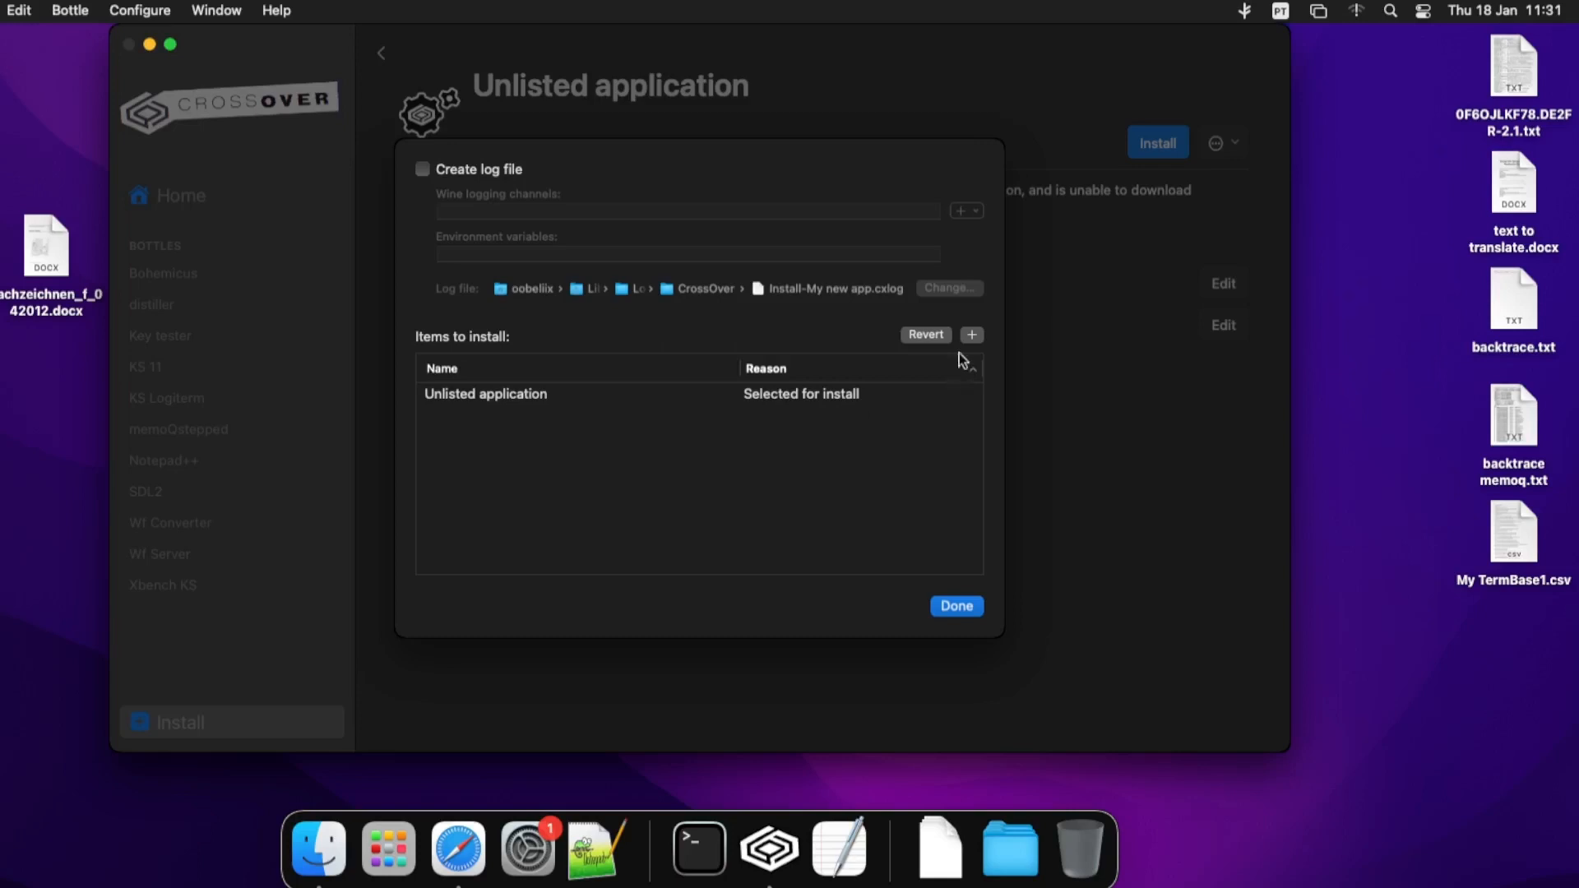
left_click(973, 335)
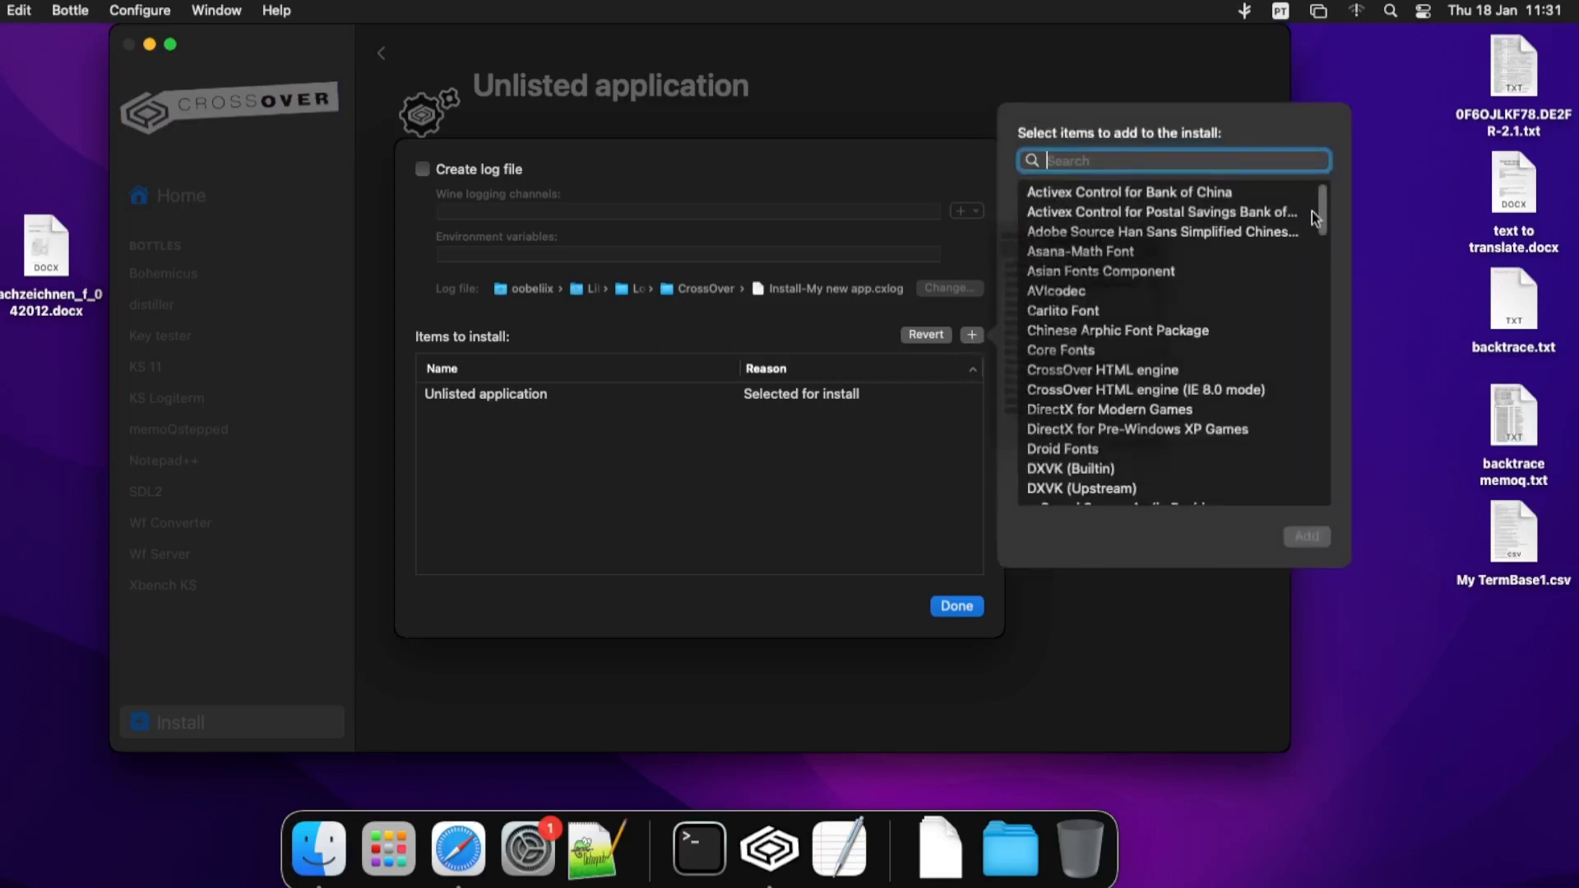
left_click_drag(1321, 211, 1305, 383)
scroll(1305, 383, "up", 3)
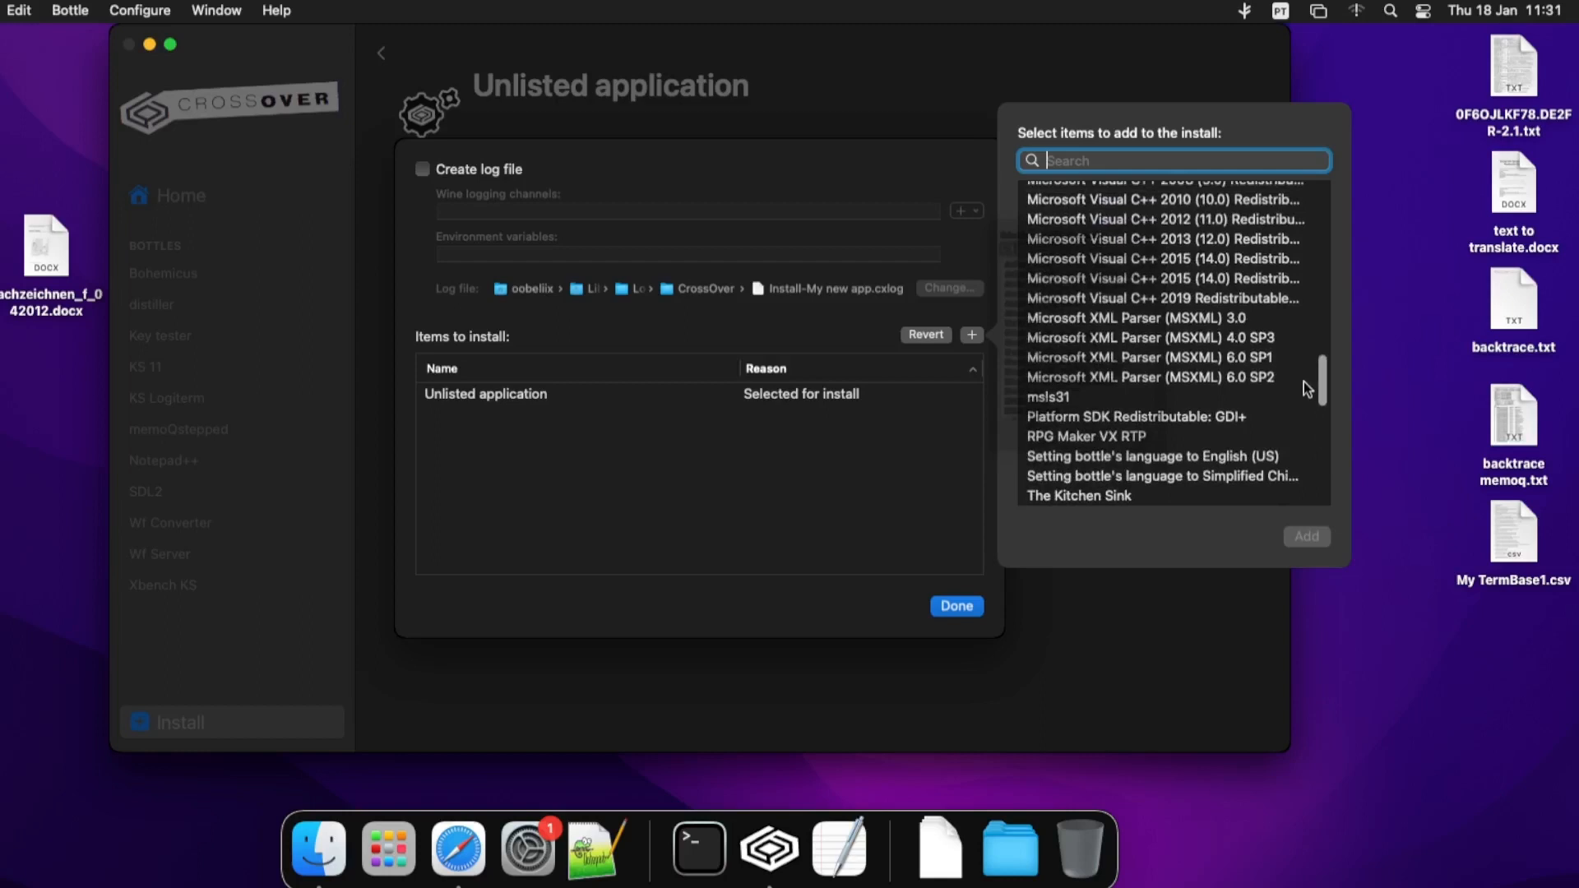
left_click(1205, 199)
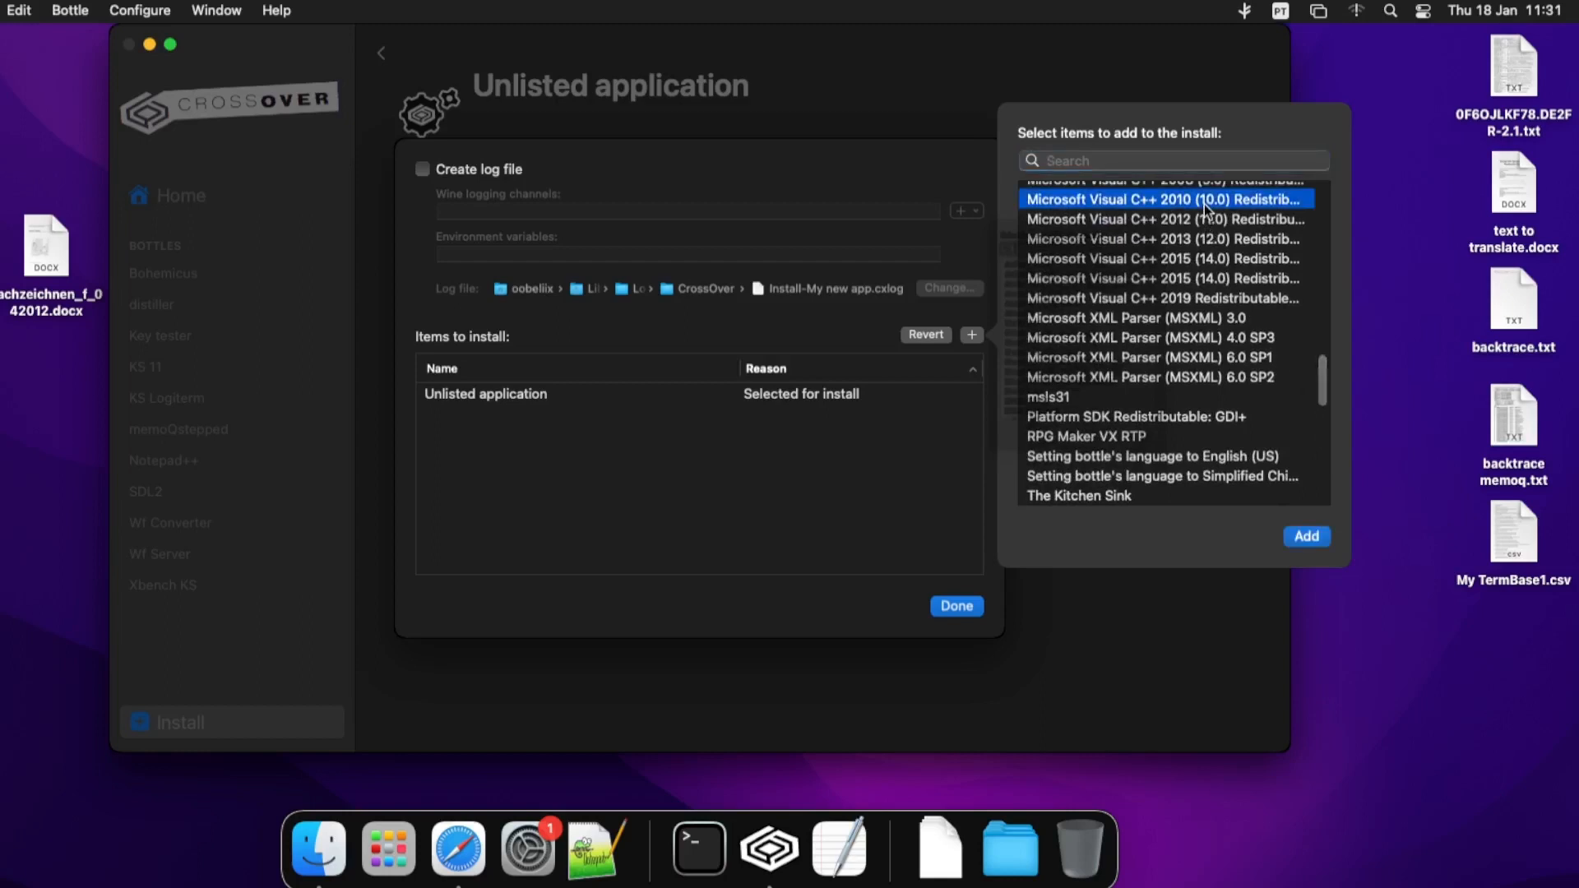
left_click(1308, 537)
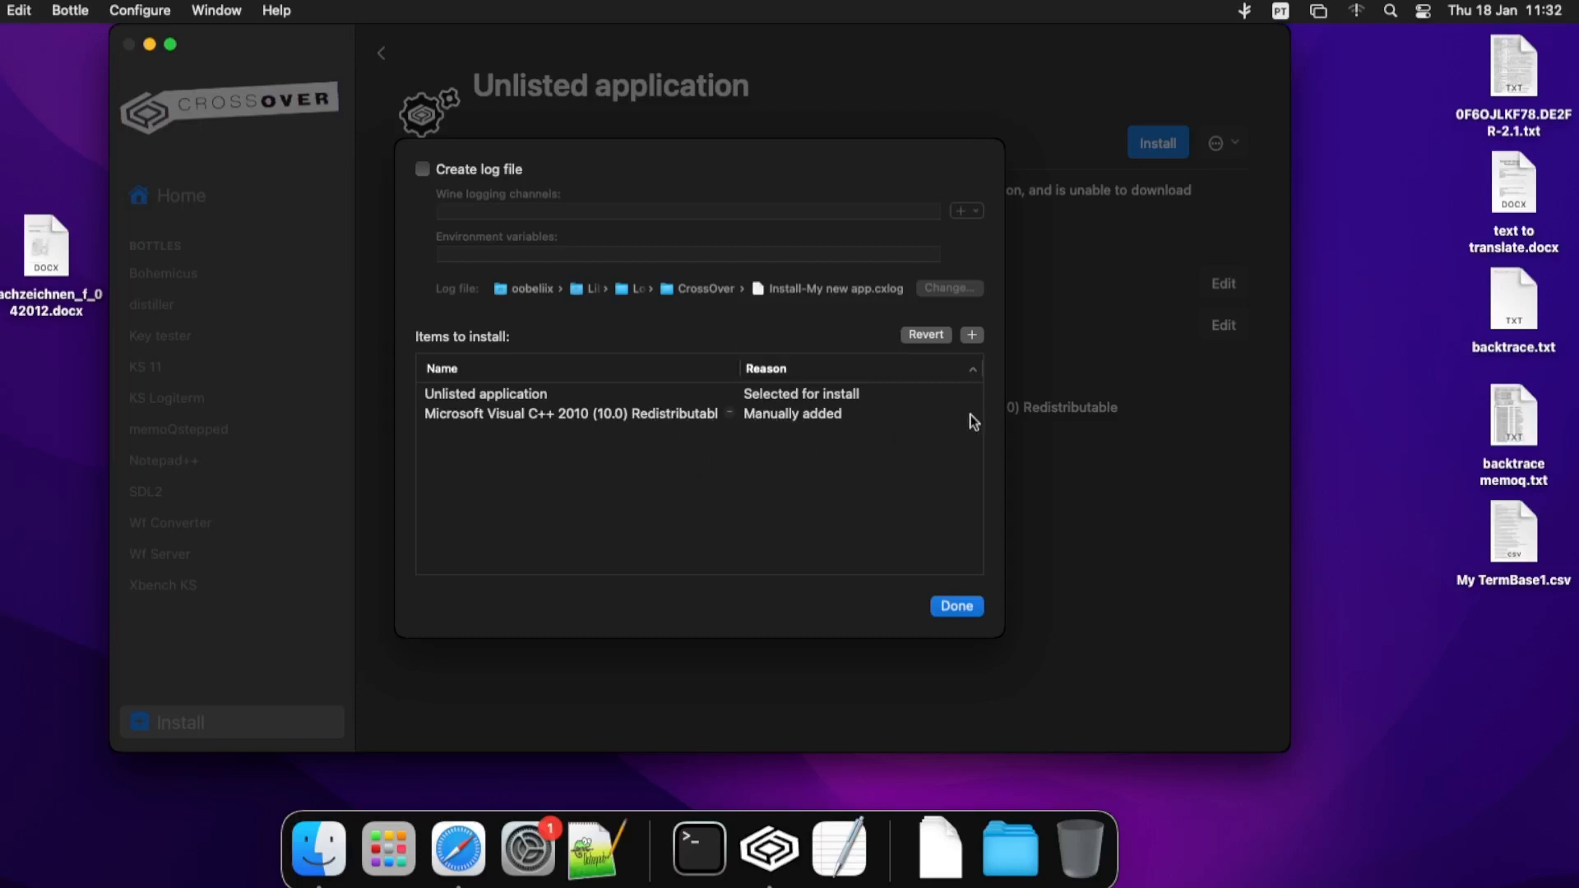
- Add The Kitchen Sink component and its dependencies to the items to install
left_click(972, 335)
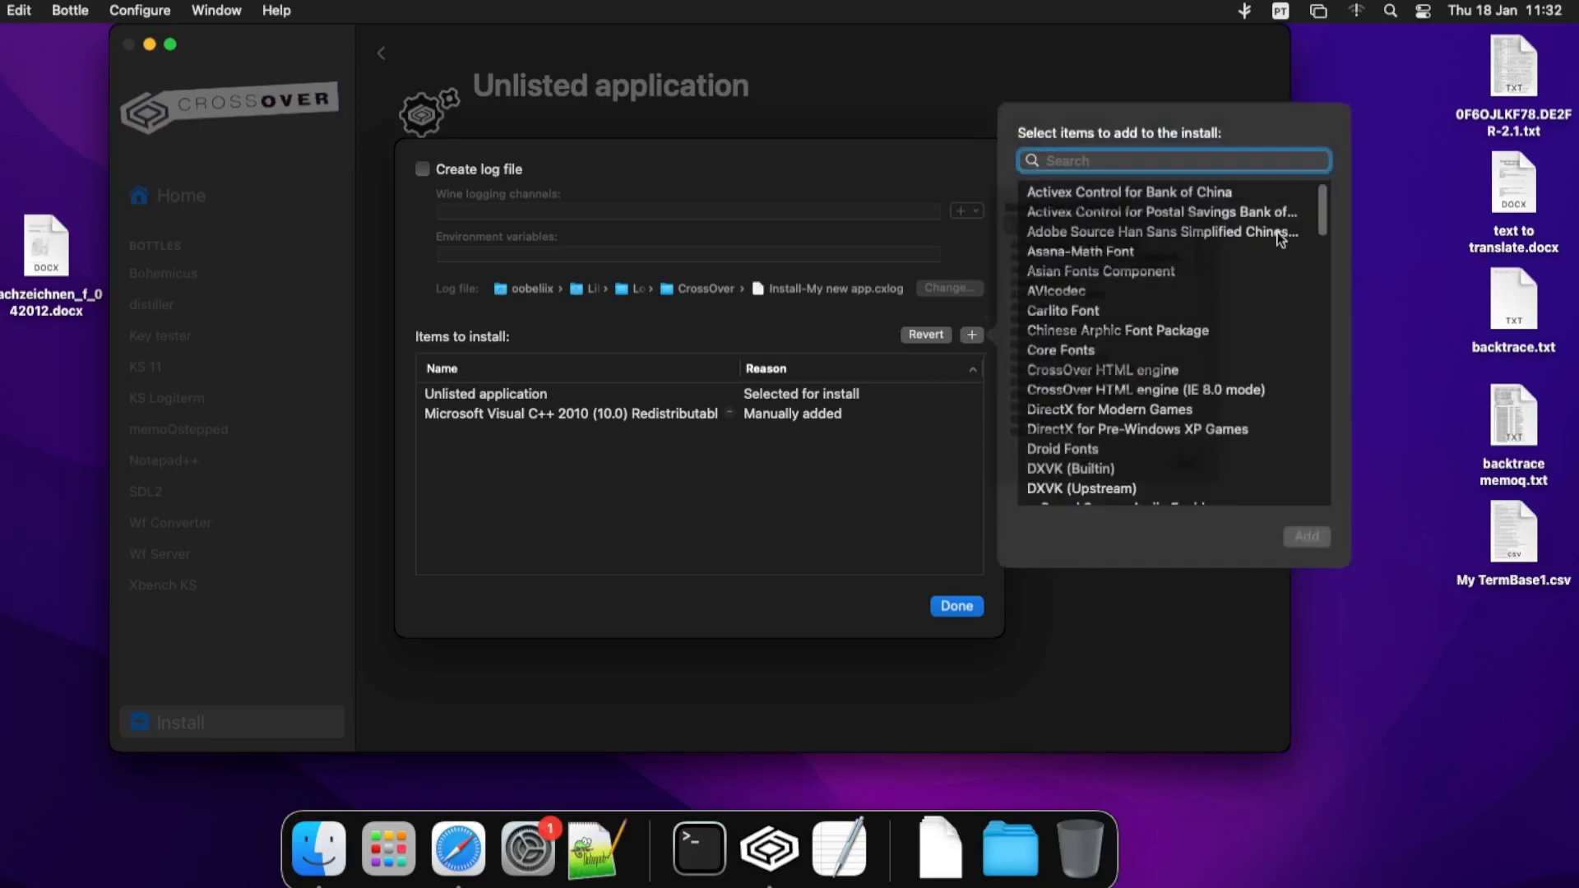
left_click_drag(1323, 205, 1324, 412)
left_click(1148, 317)
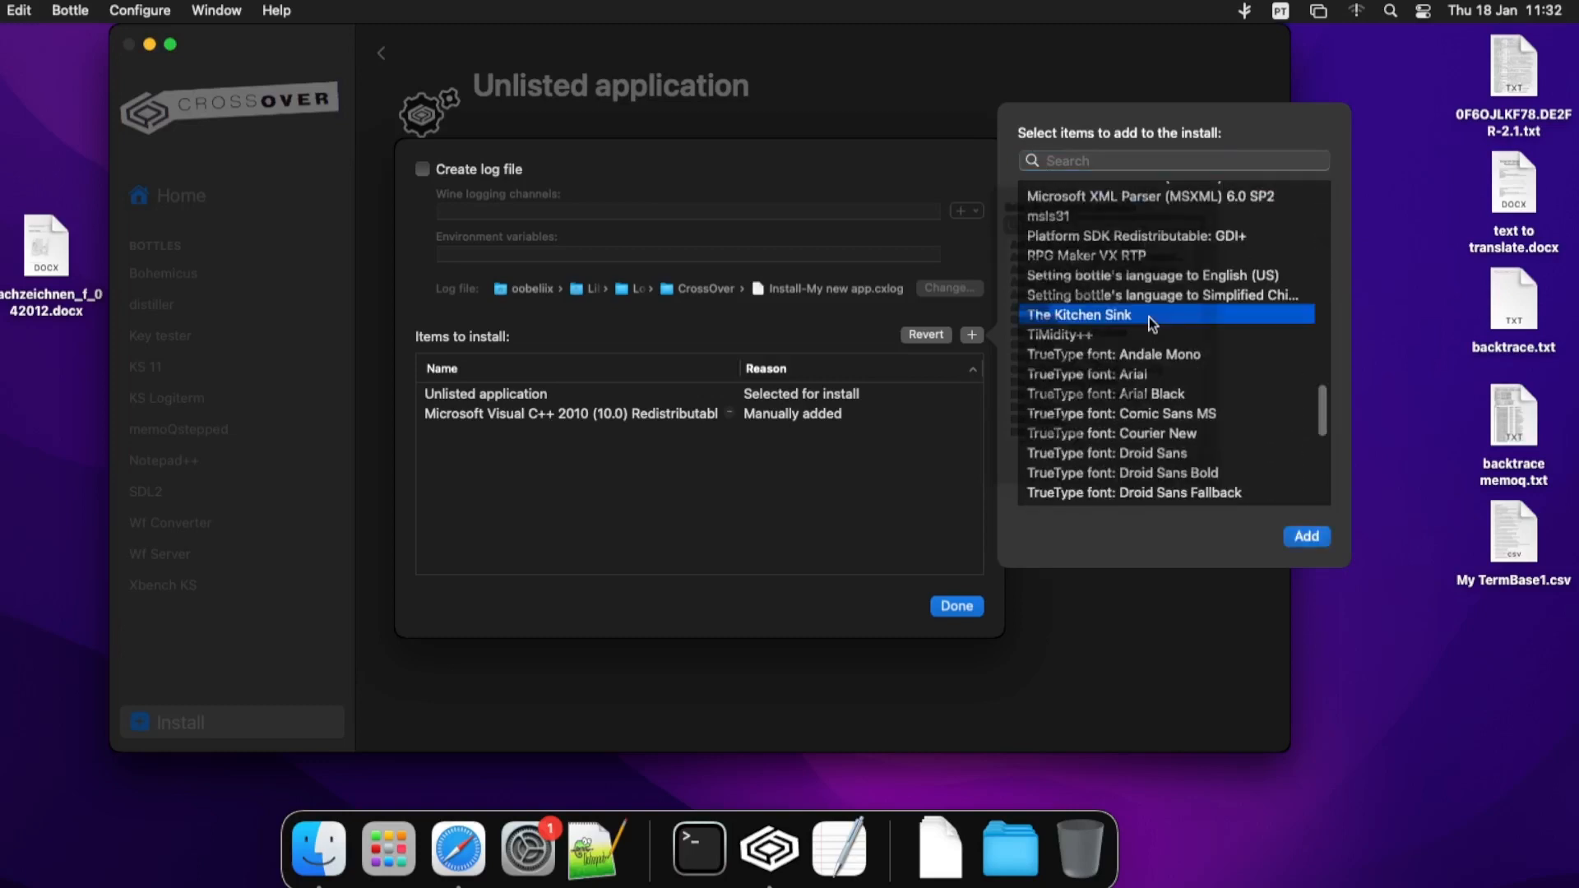
left_click(1306, 536)
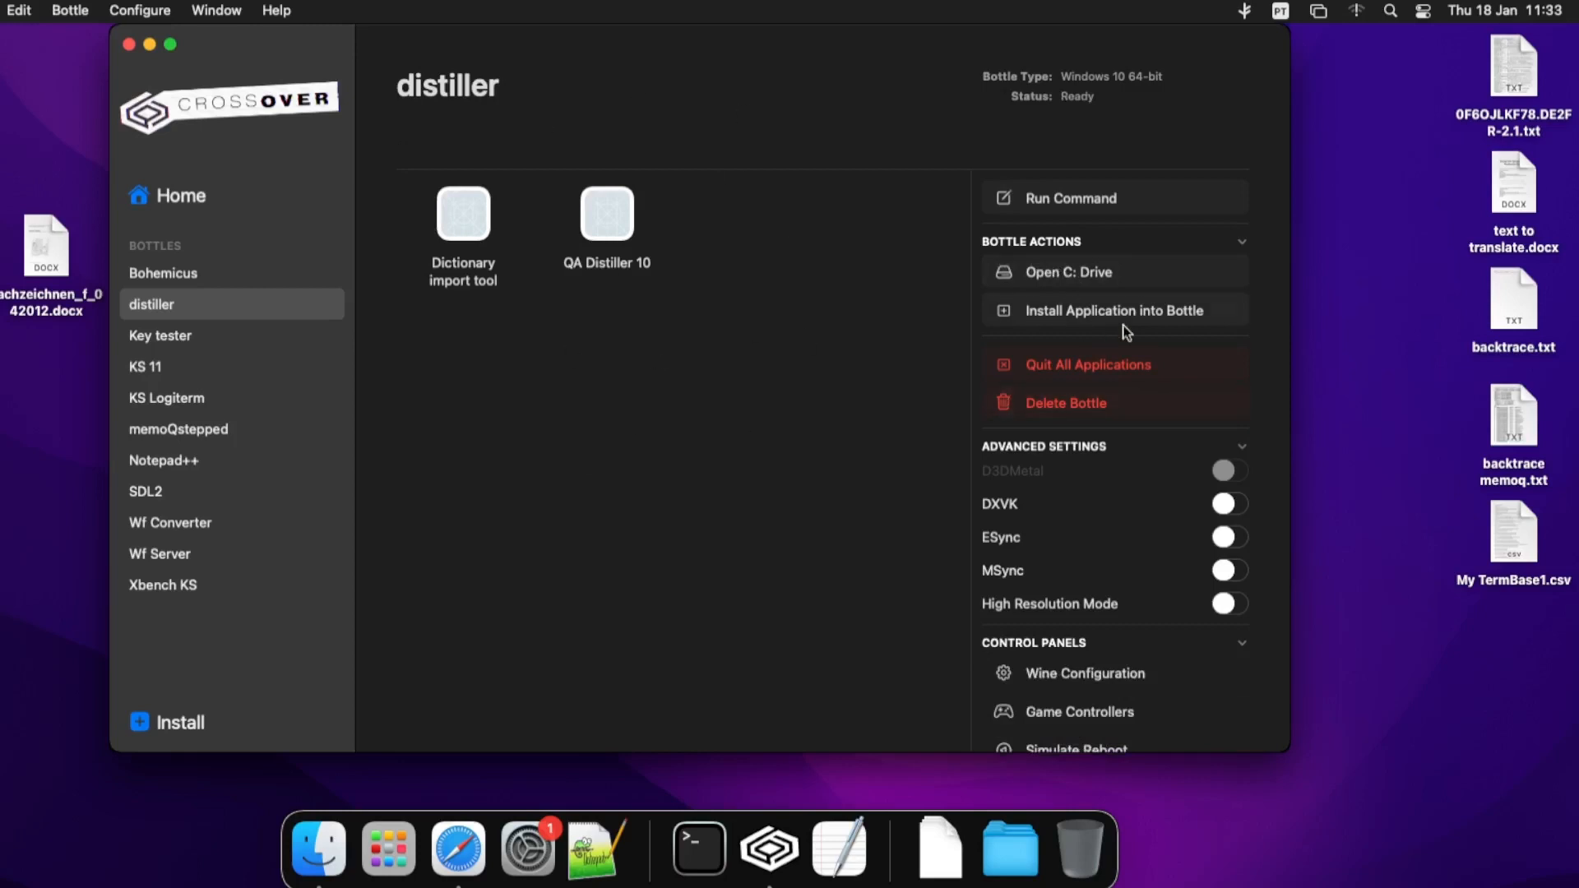
left_click(1080, 288)
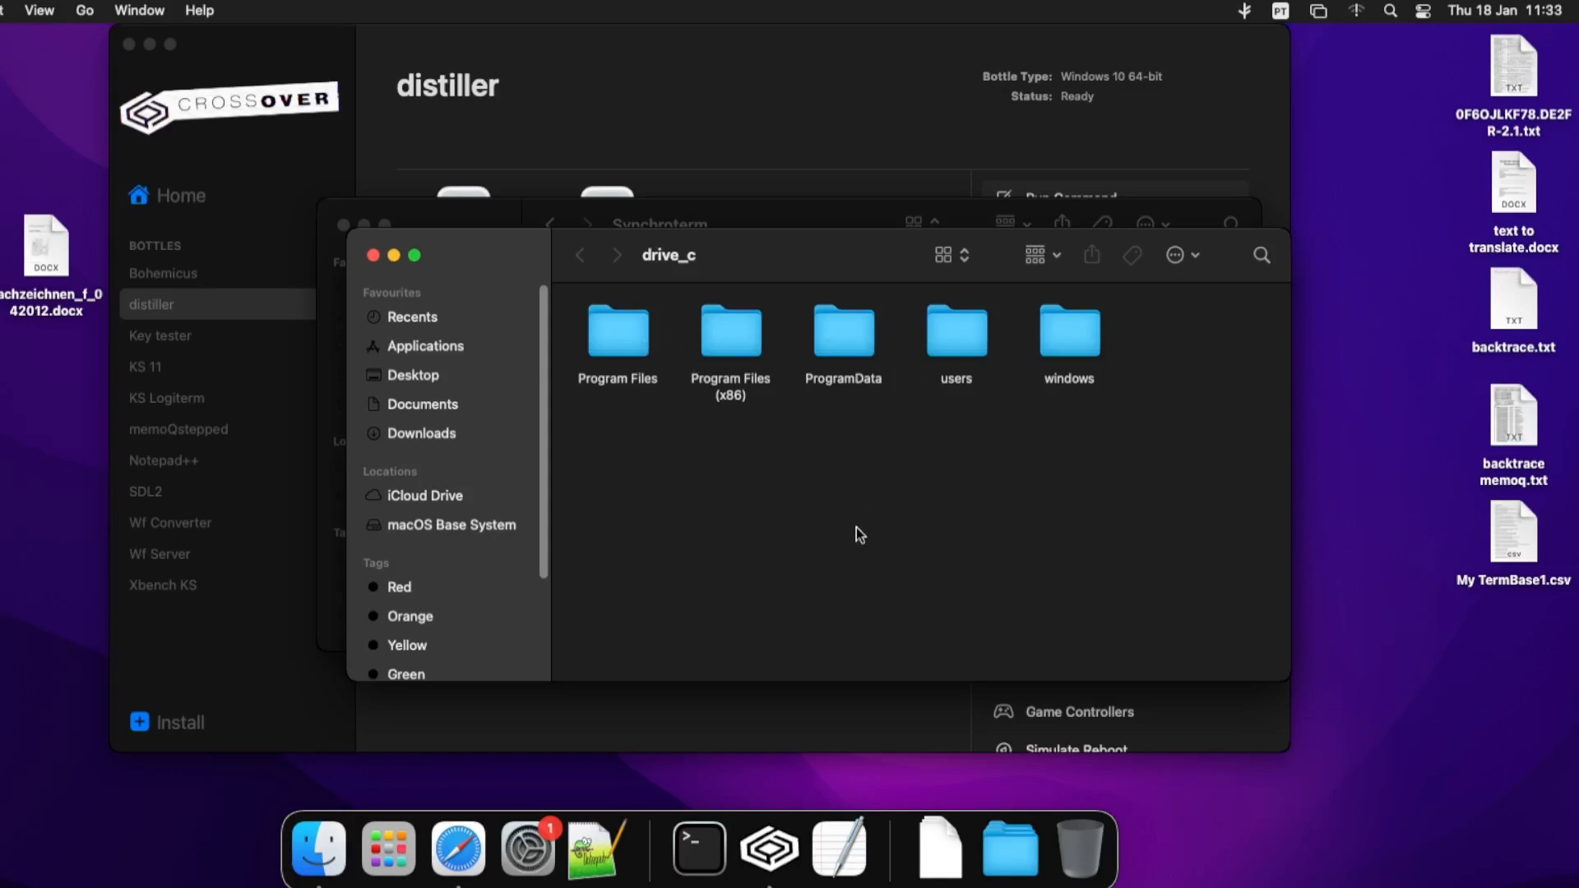
left_click(373, 256)
left_click(663, 87)
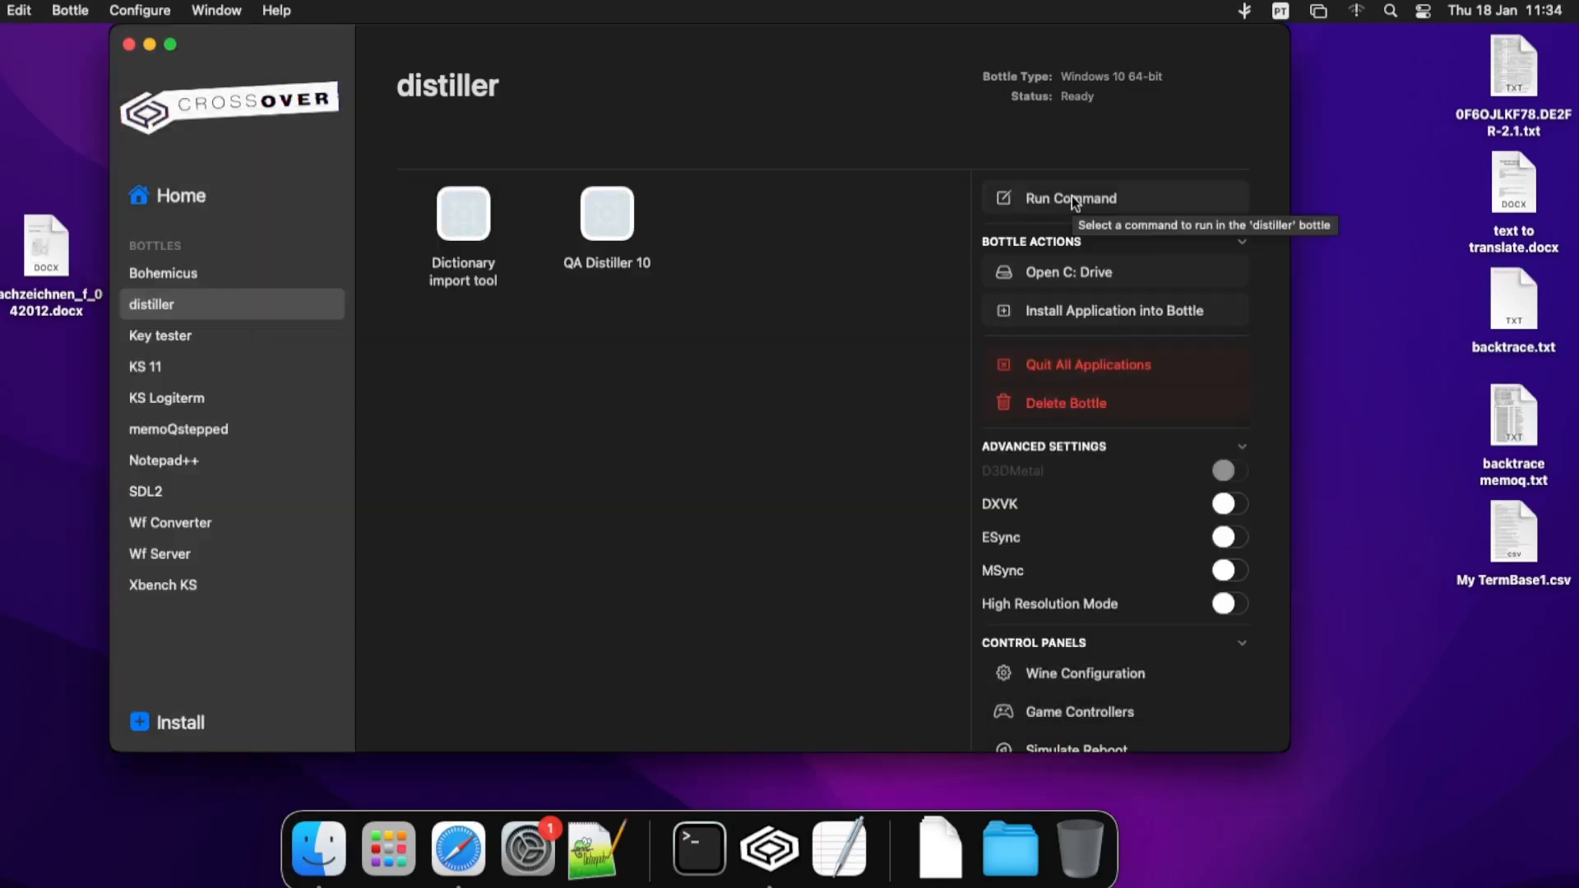
left_click(1072, 197)
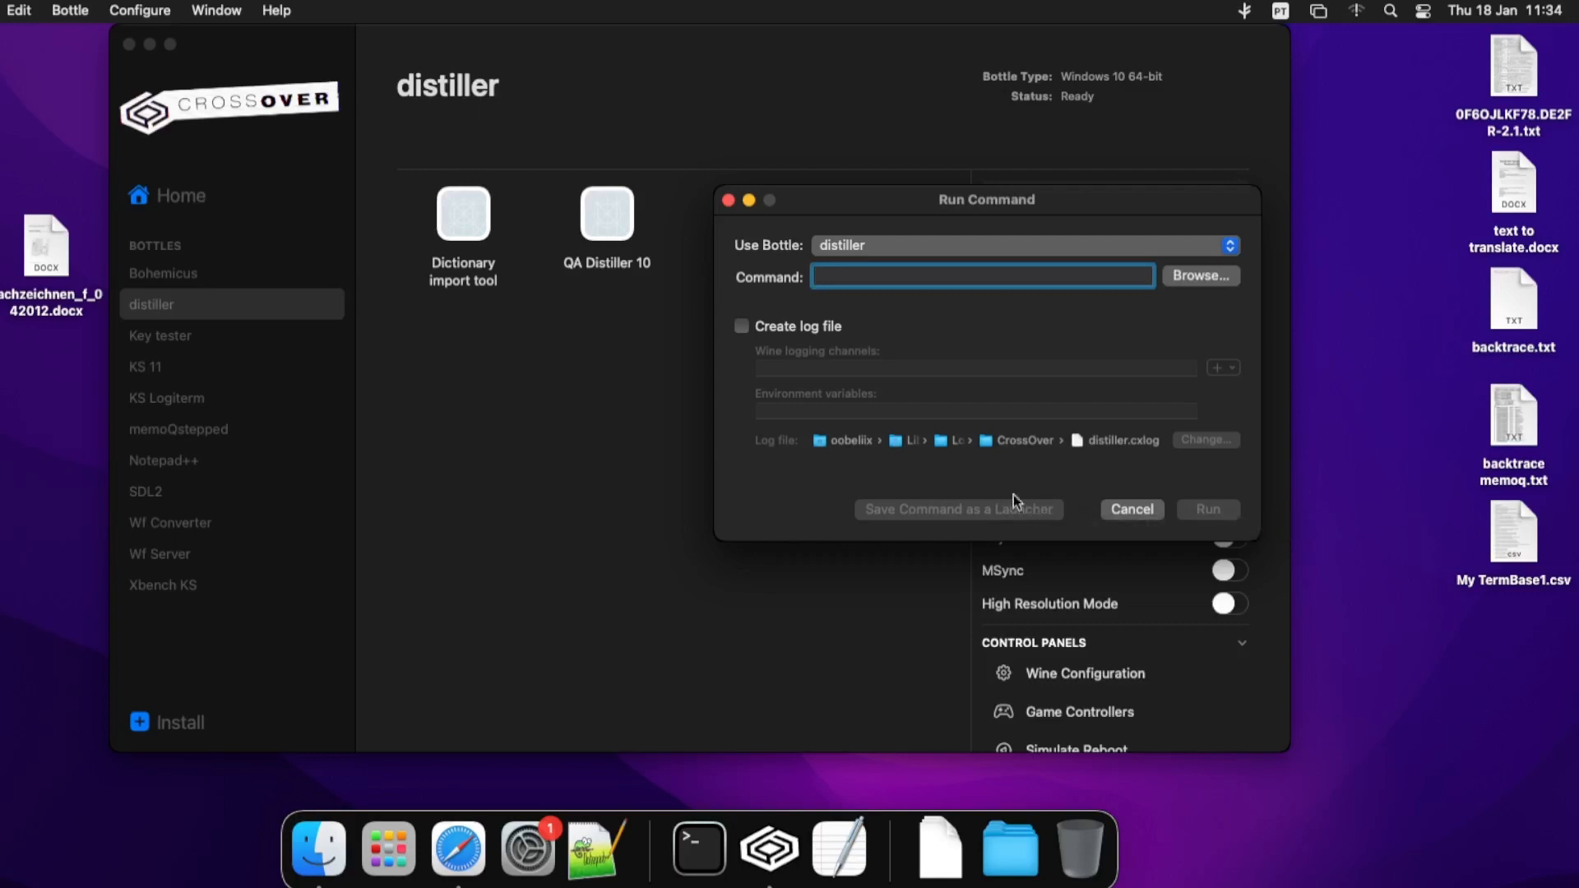
left_click(729, 200)
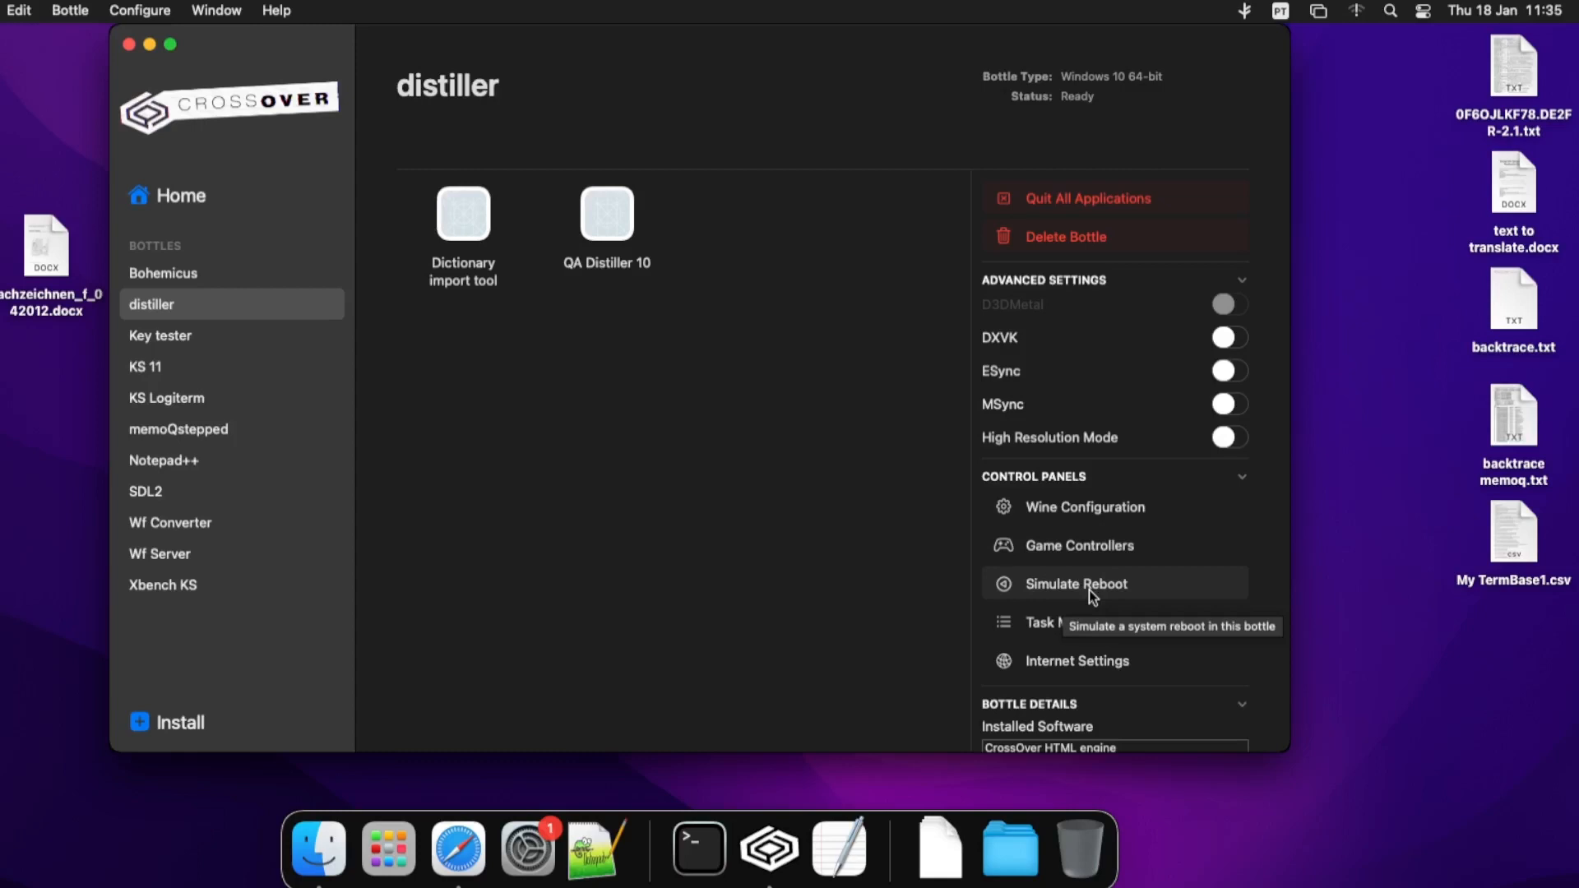
scroll(1089, 590, "up", 1)
left_click(1115, 519)
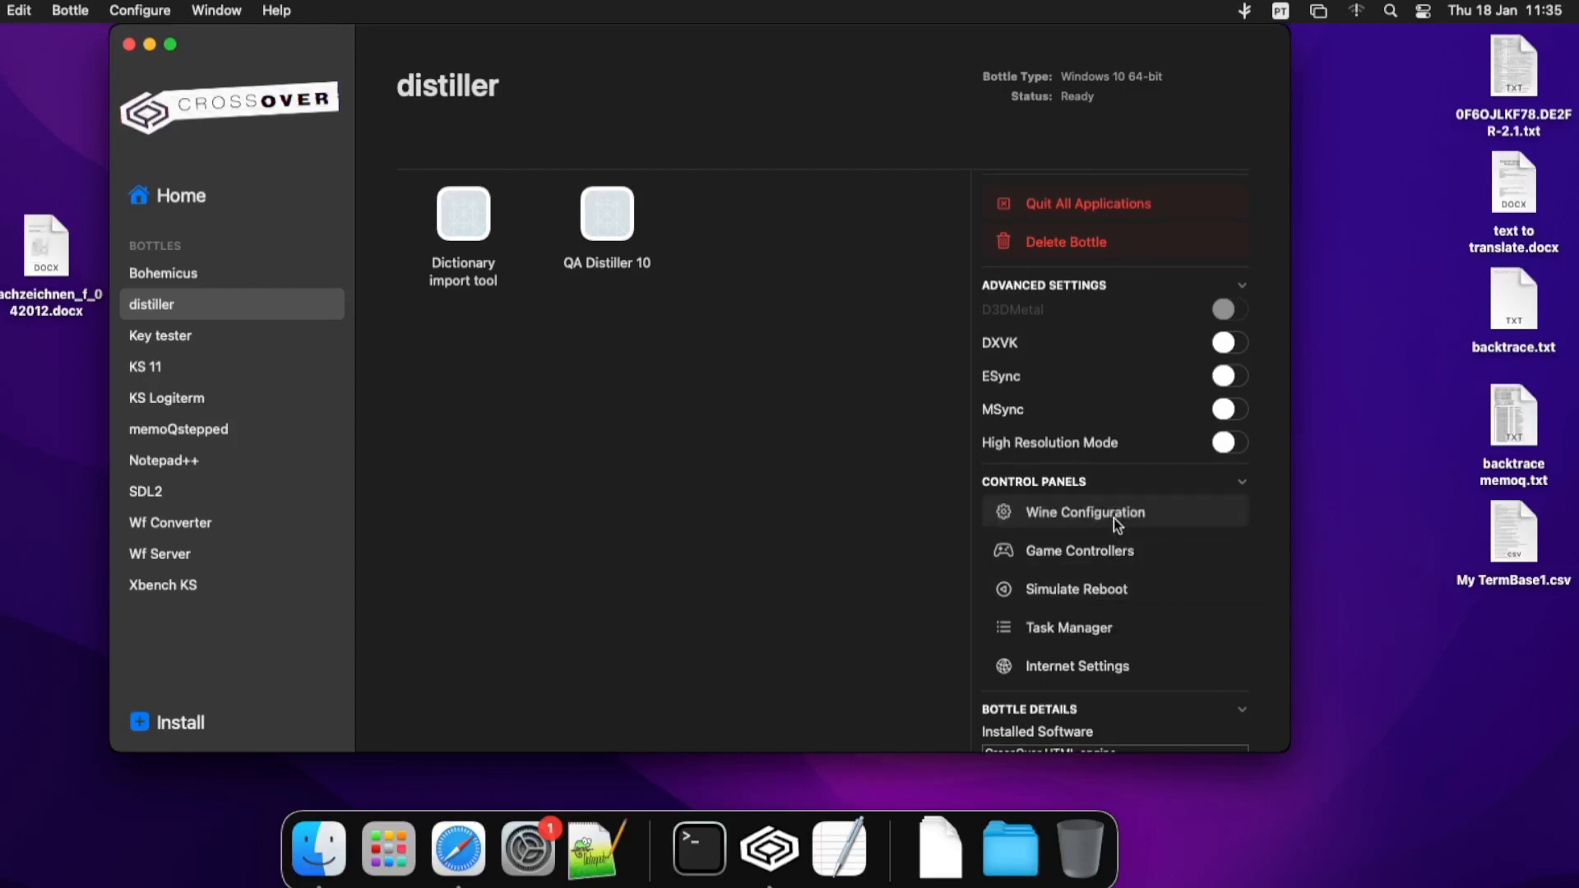
left_click_drag(489, 136, 624, 141)
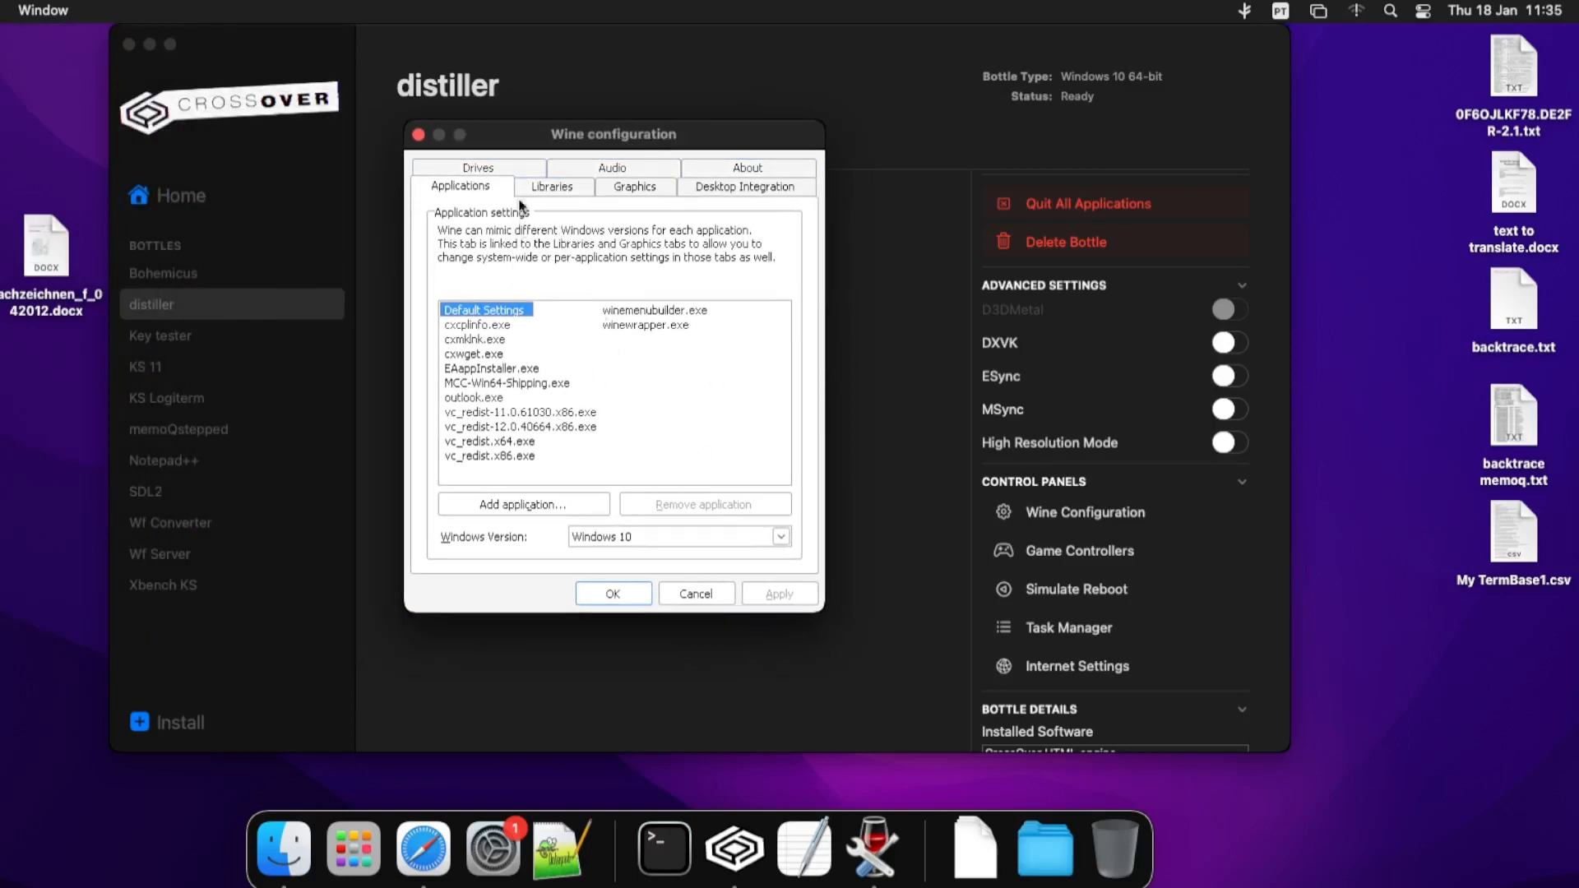
left_click(552, 186)
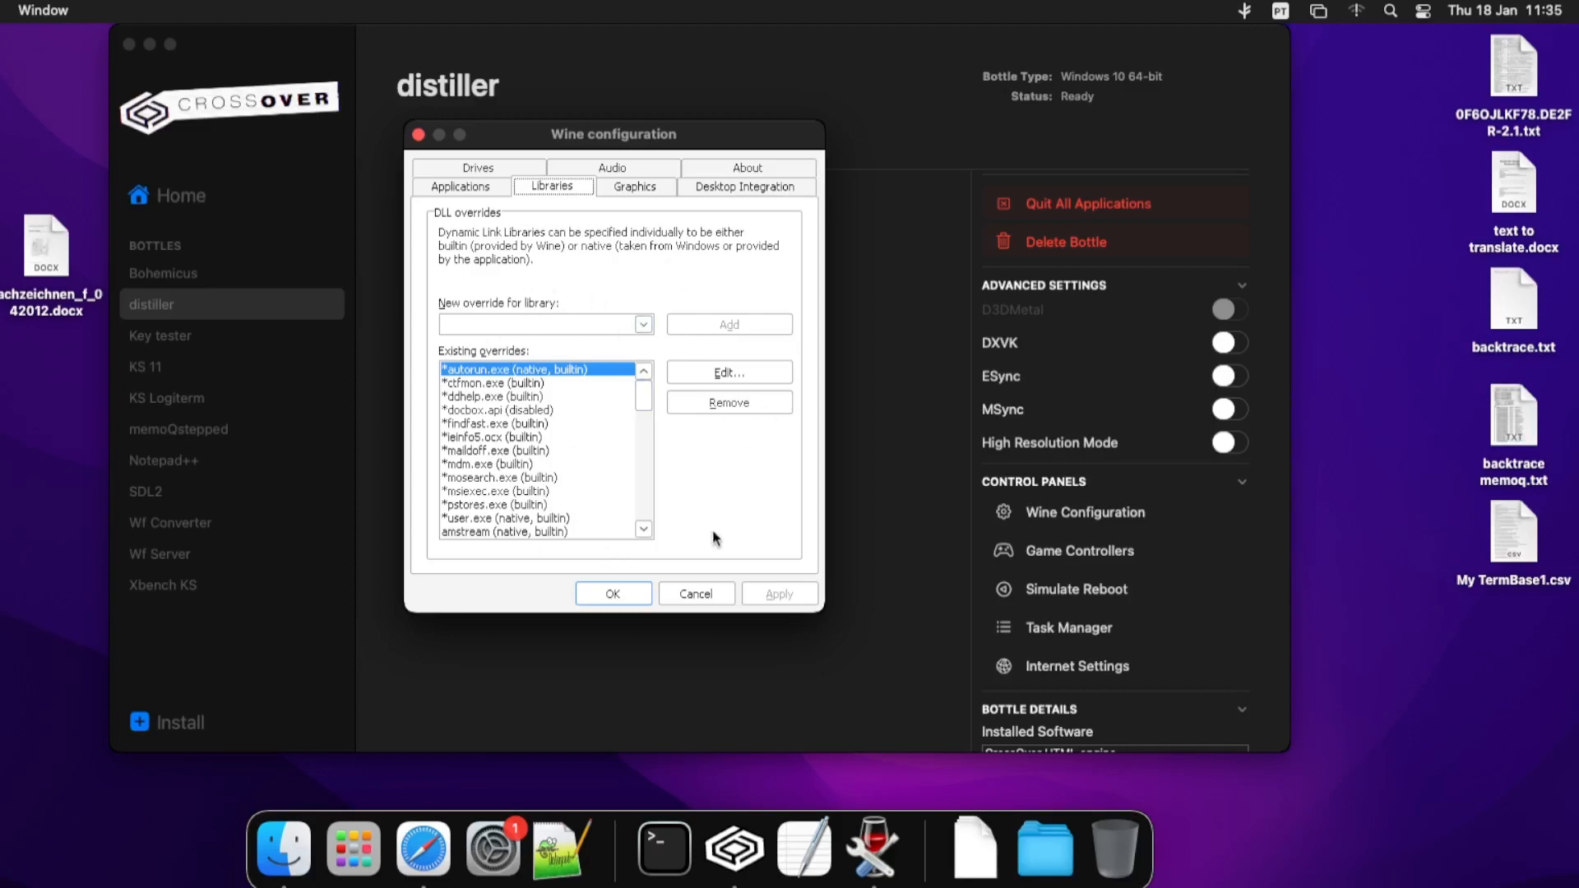
left_click(616, 594)
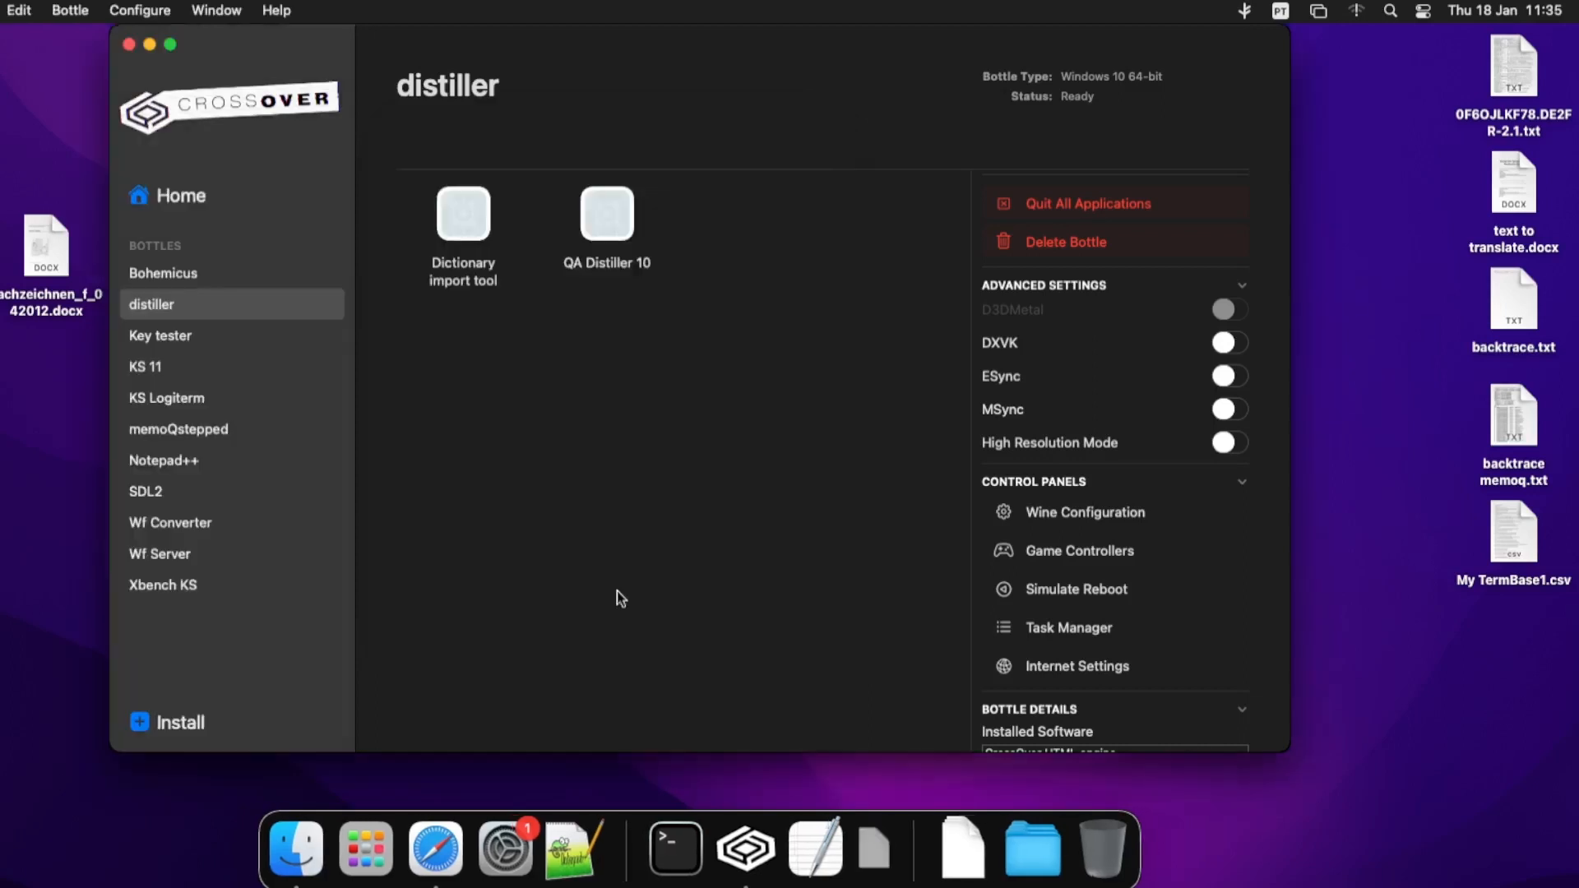